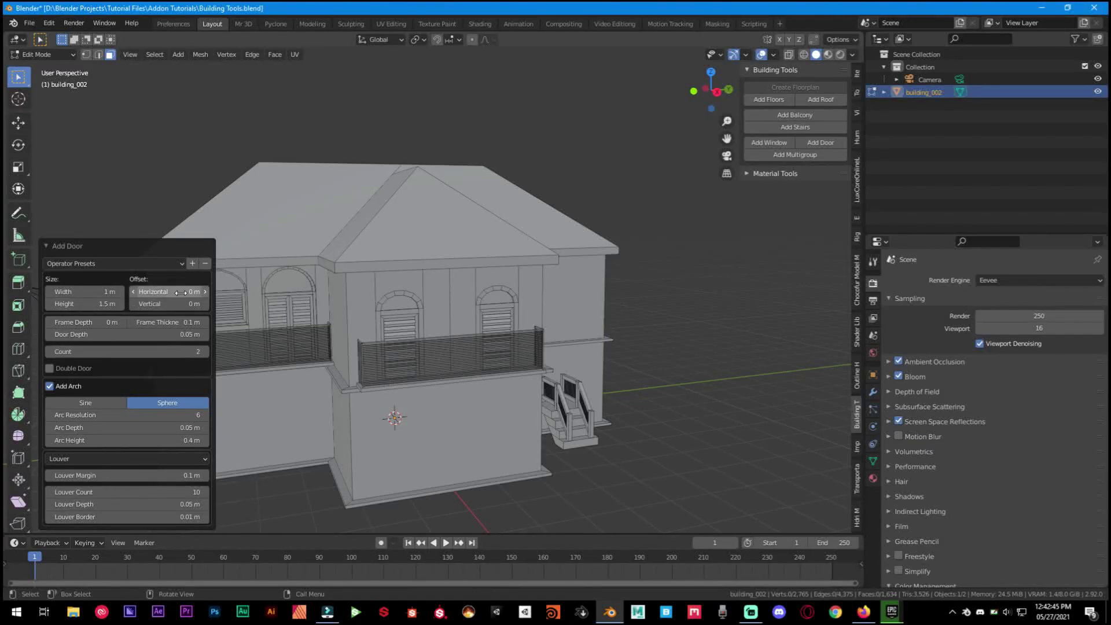
# Shift the upper arched doors 0.4 m left and add an arch-less louvered ground-floor door, 0.46 m louver margin
pyautogui.moveTo(181, 292); pyautogui.dragTo(157, 293)
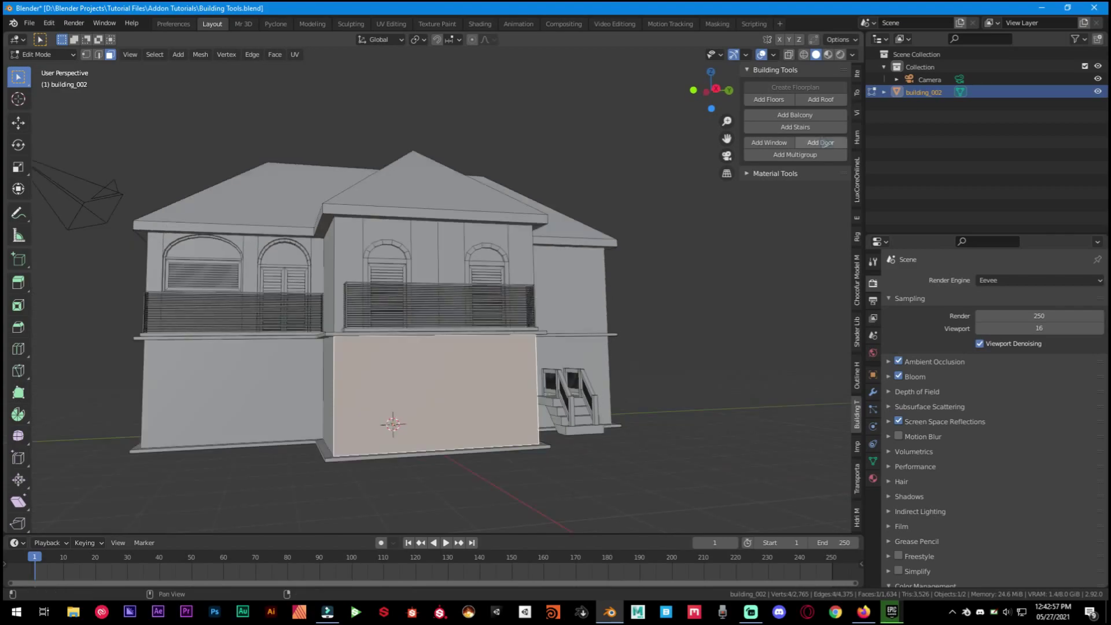
pyautogui.click(824, 143)
pyautogui.click(49, 386)
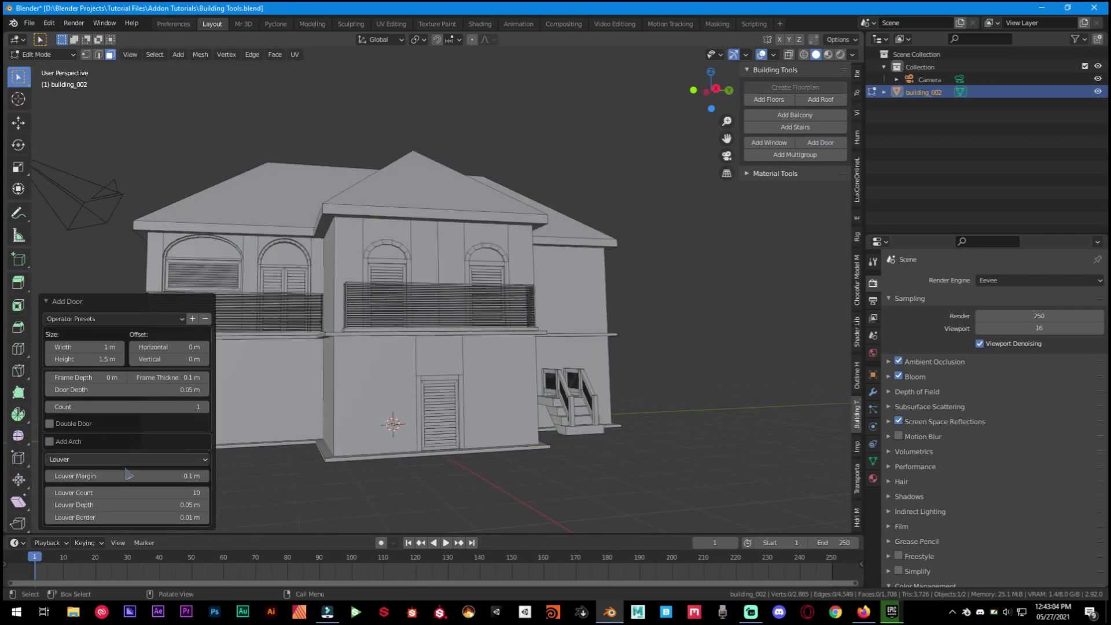
pyautogui.moveTo(128, 475); pyautogui.dragTo(162, 475)
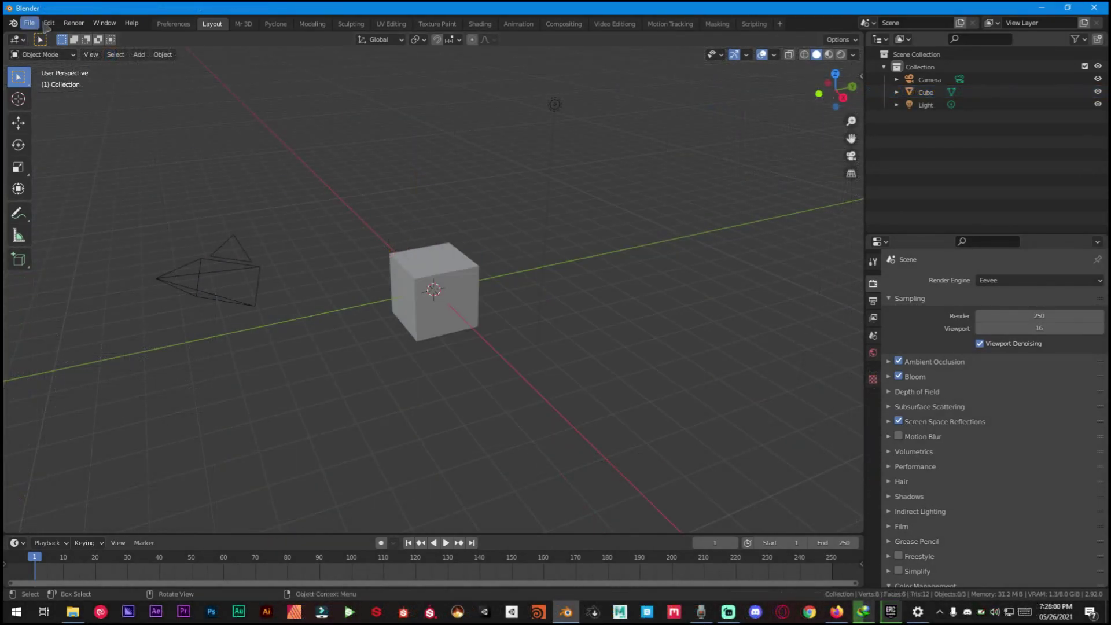
# Start installing an add-on from Preferences and enlarge the file browser window
pyautogui.click(49, 23)
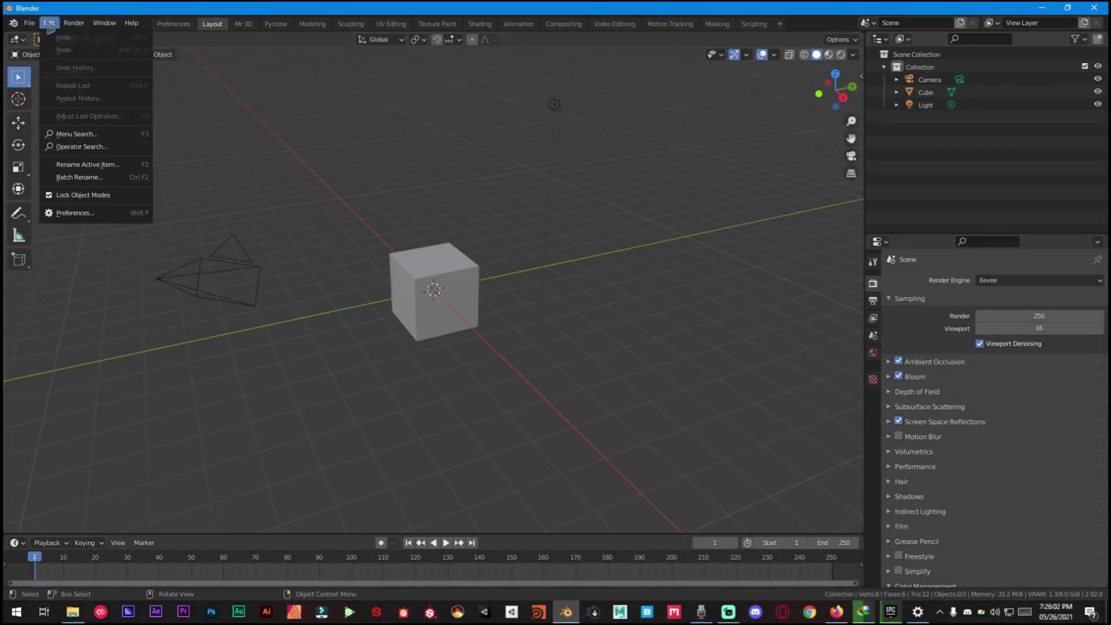
pyautogui.click(76, 213)
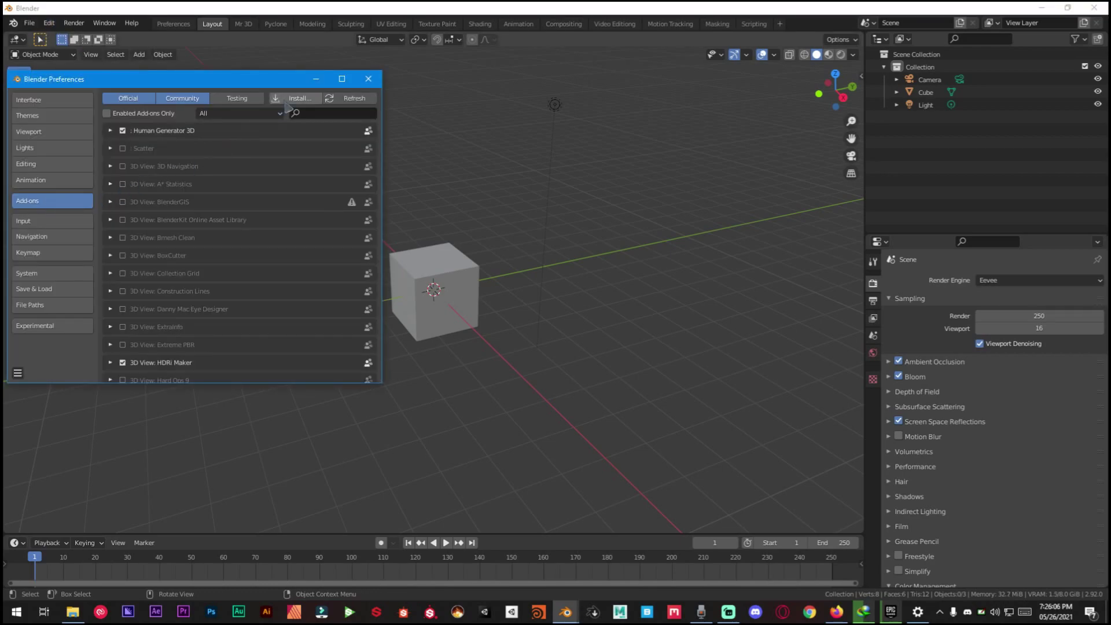
pyautogui.click(293, 98)
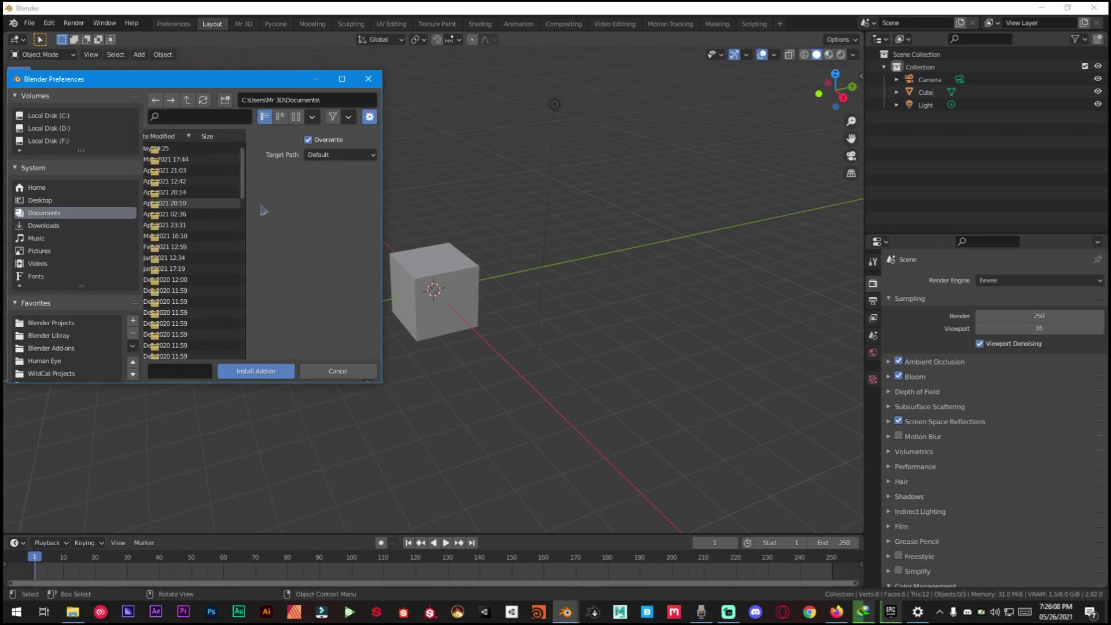
pyautogui.moveTo(381, 144); pyautogui.dragTo(632, 147)
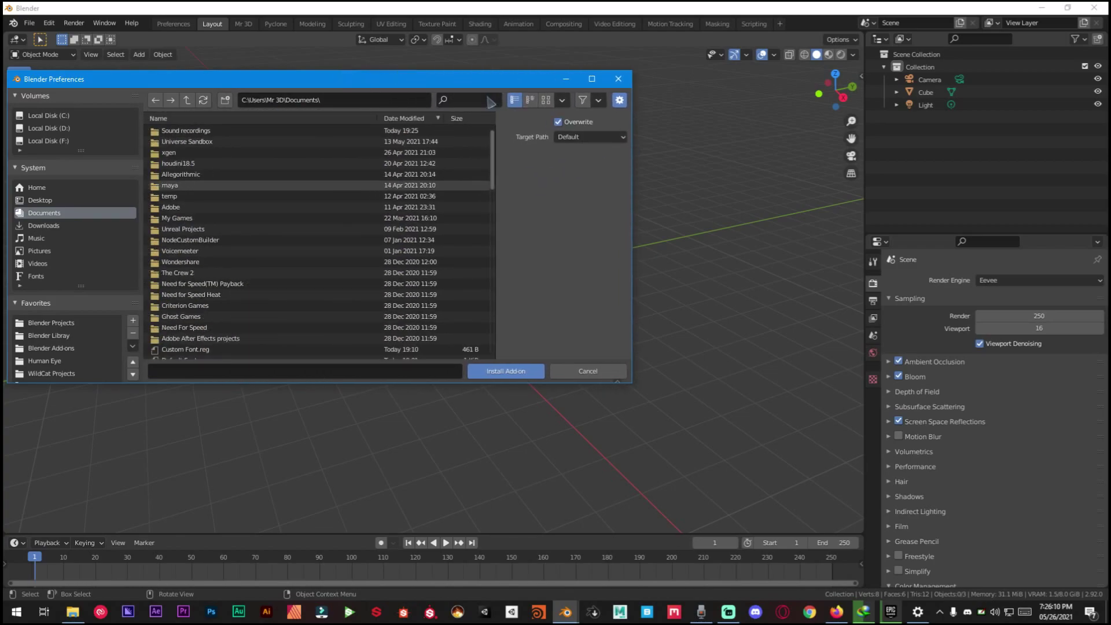
pyautogui.moveTo(399, 80); pyautogui.dragTo(478, 77)
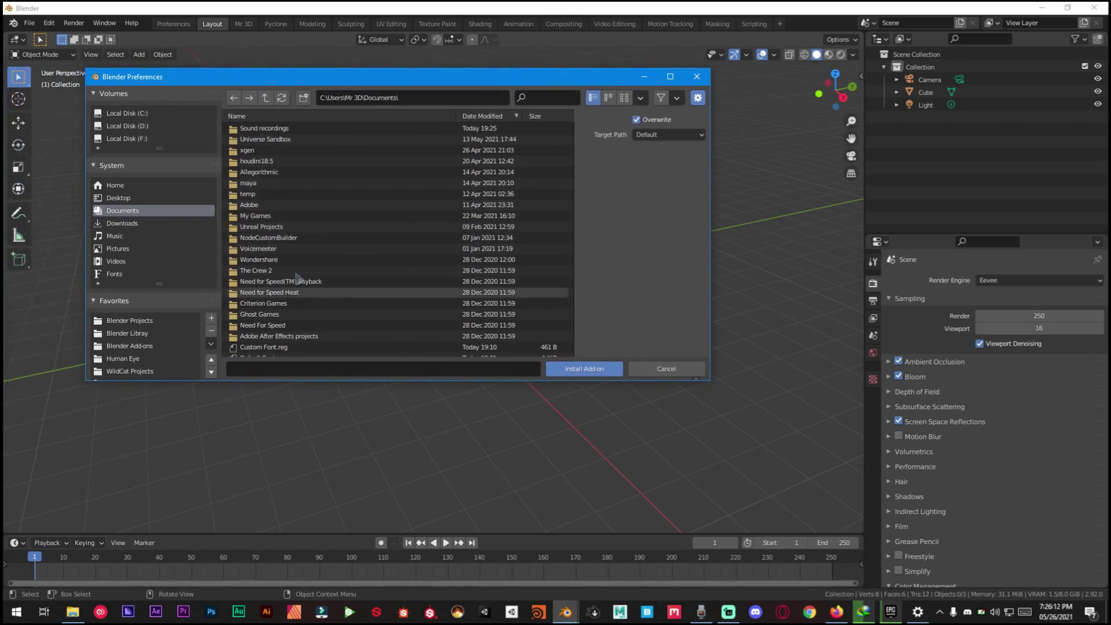
# Browse to F:\Downloaded and select building_tools-v1.0.6.zip
pyautogui.scroll(-2, 329, 285)
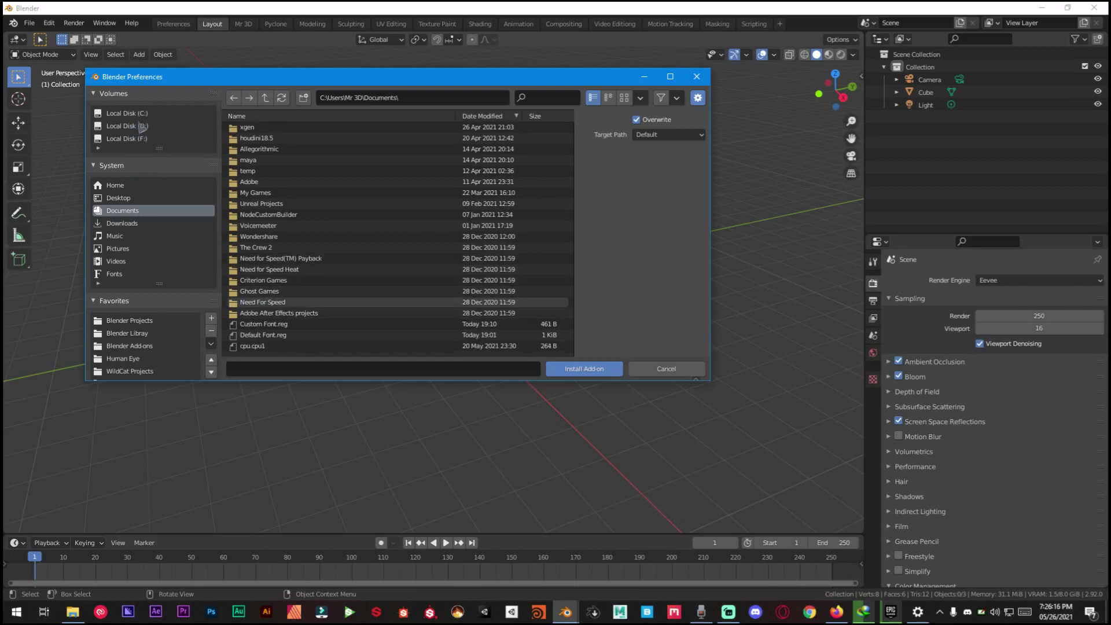
pyautogui.click(142, 127)
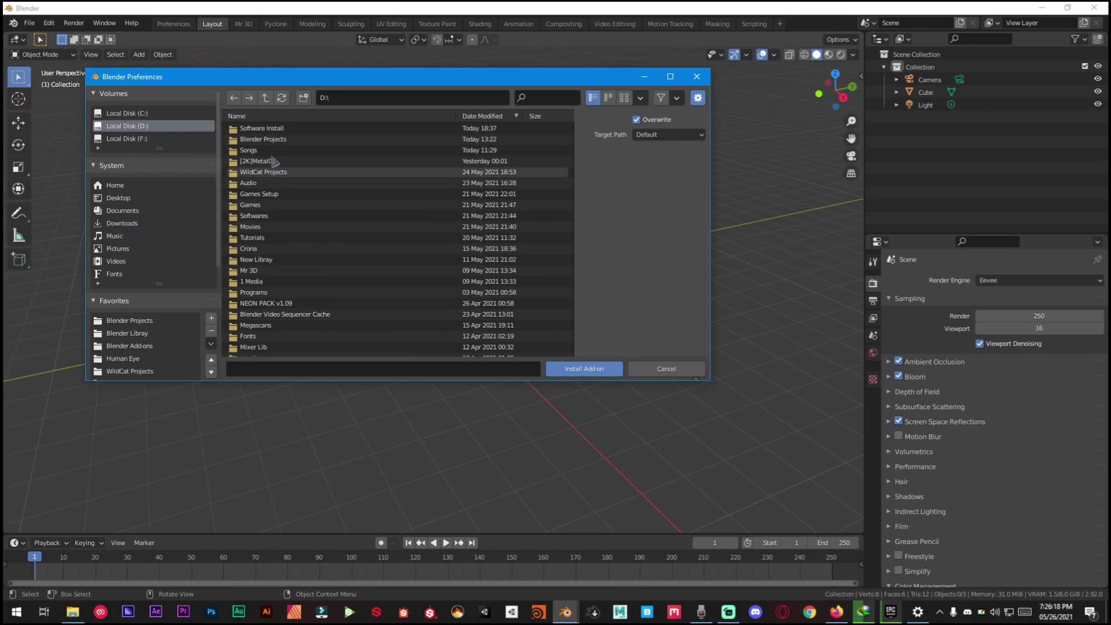
pyautogui.click(123, 139)
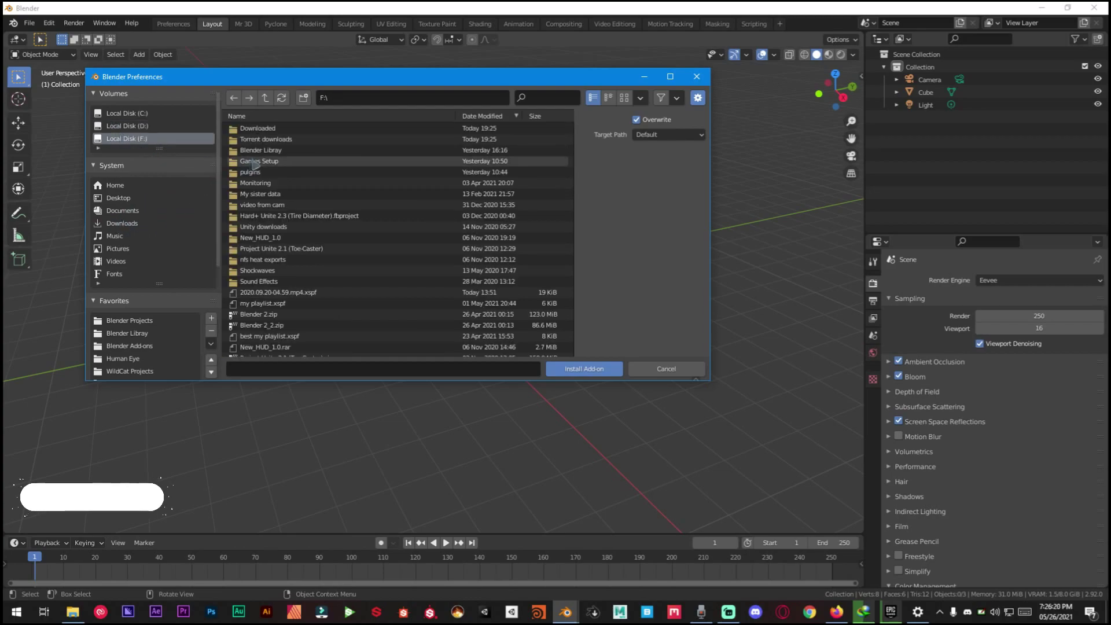
pyautogui.doubleClick(255, 129)
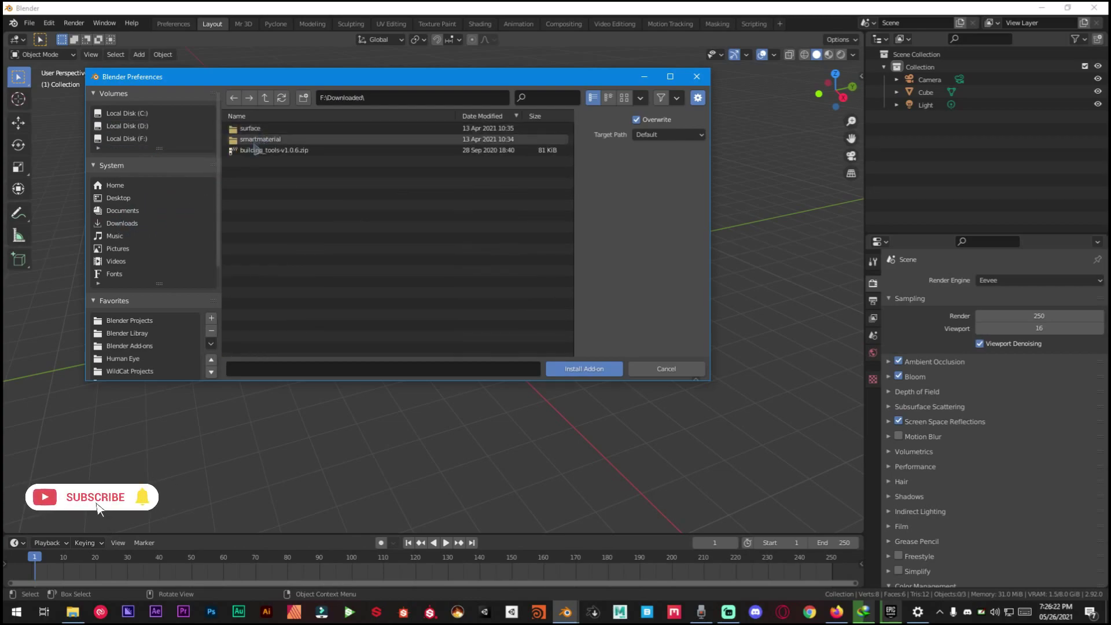
pyautogui.click(284, 151)
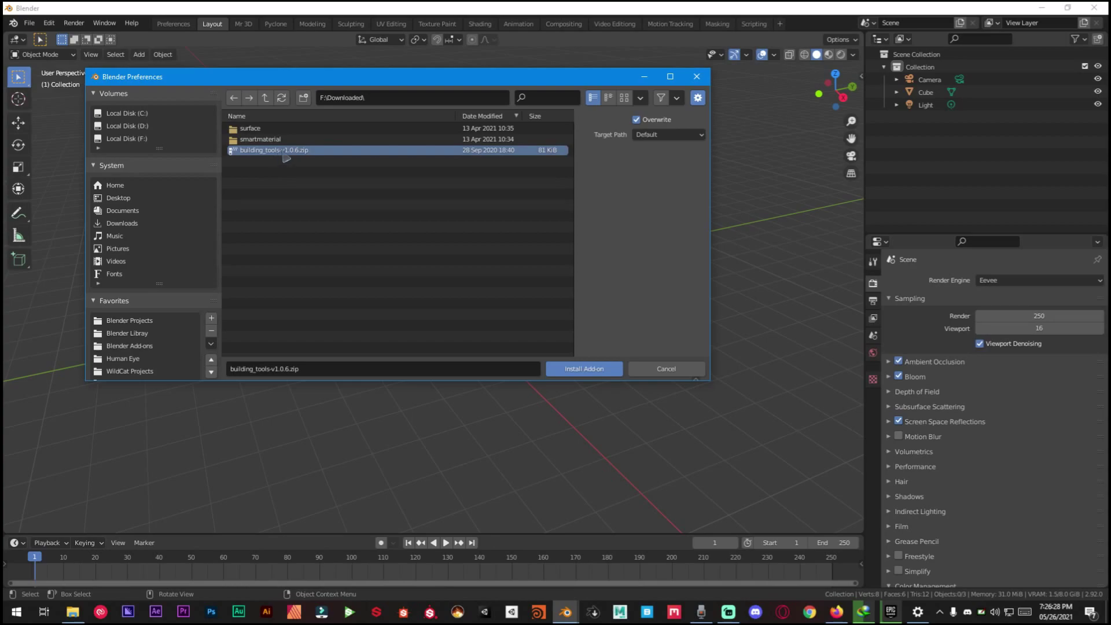
# Install building_tools-v1.0.6.zip, find Mesh: Building Tools by searching 'buil', and save the preferences
pyautogui.click(584, 369)
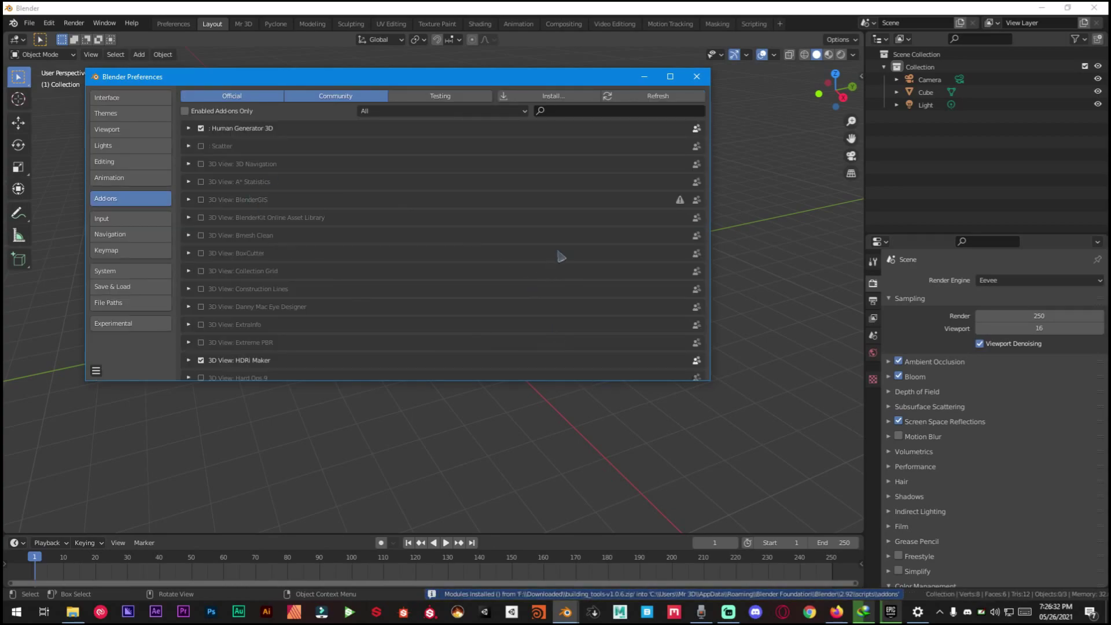
pyautogui.click(610, 112)
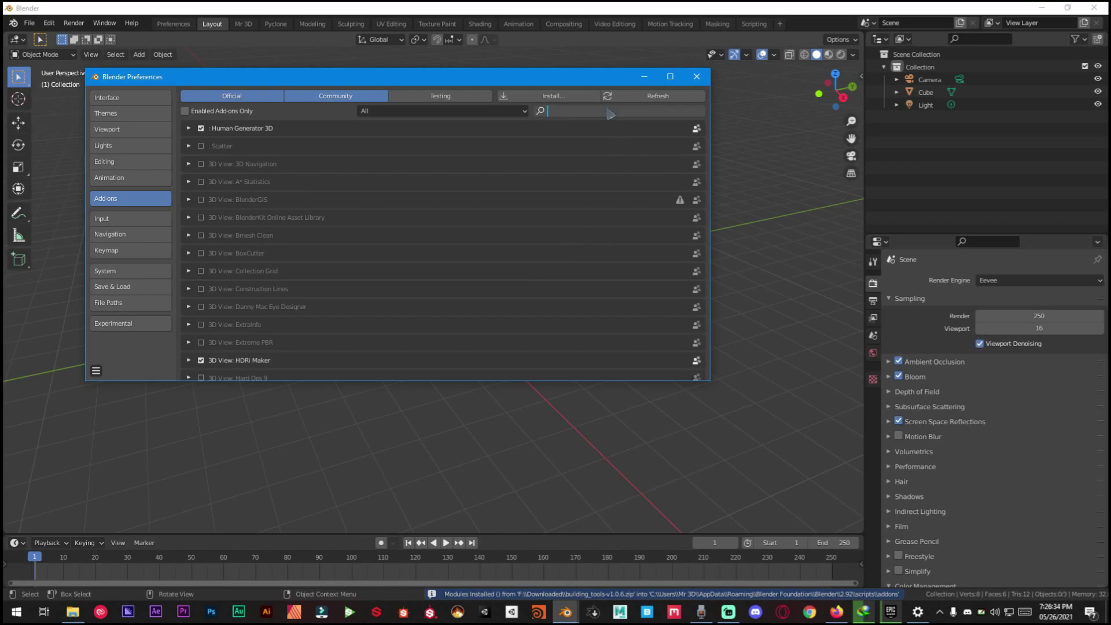
pyautogui.write('buil')
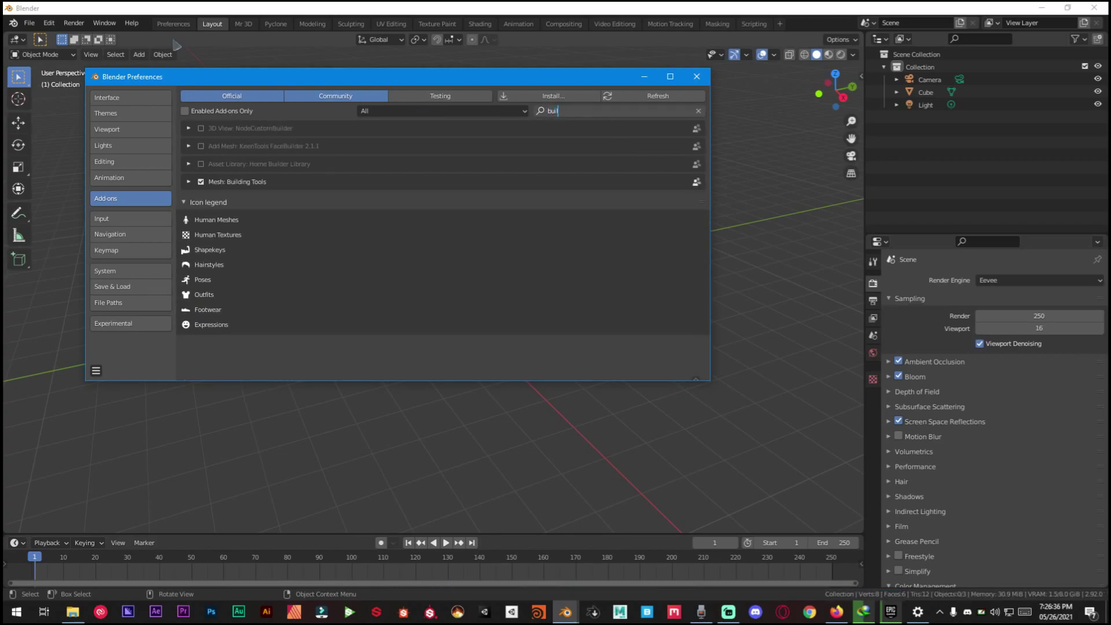
pyautogui.press('Return')
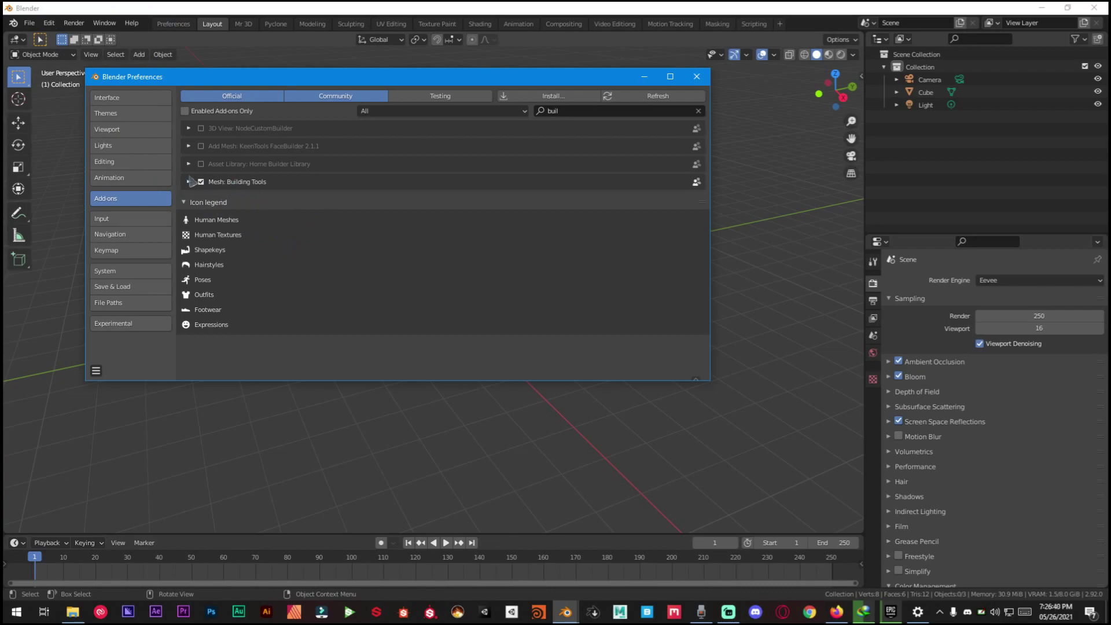
pyautogui.click(189, 182)
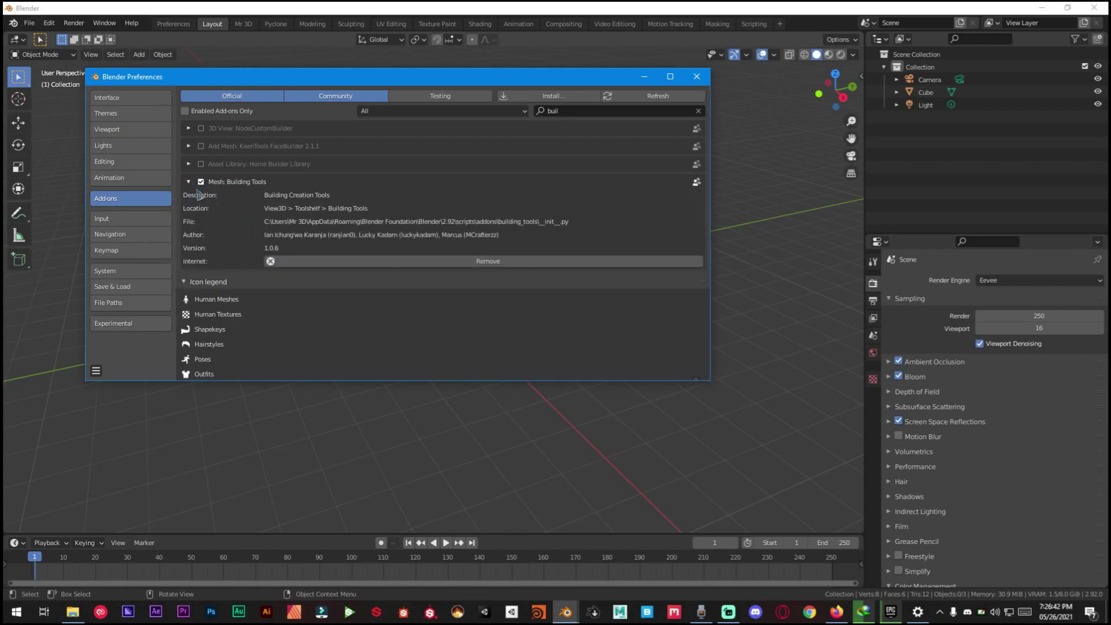
pyautogui.click(97, 374)
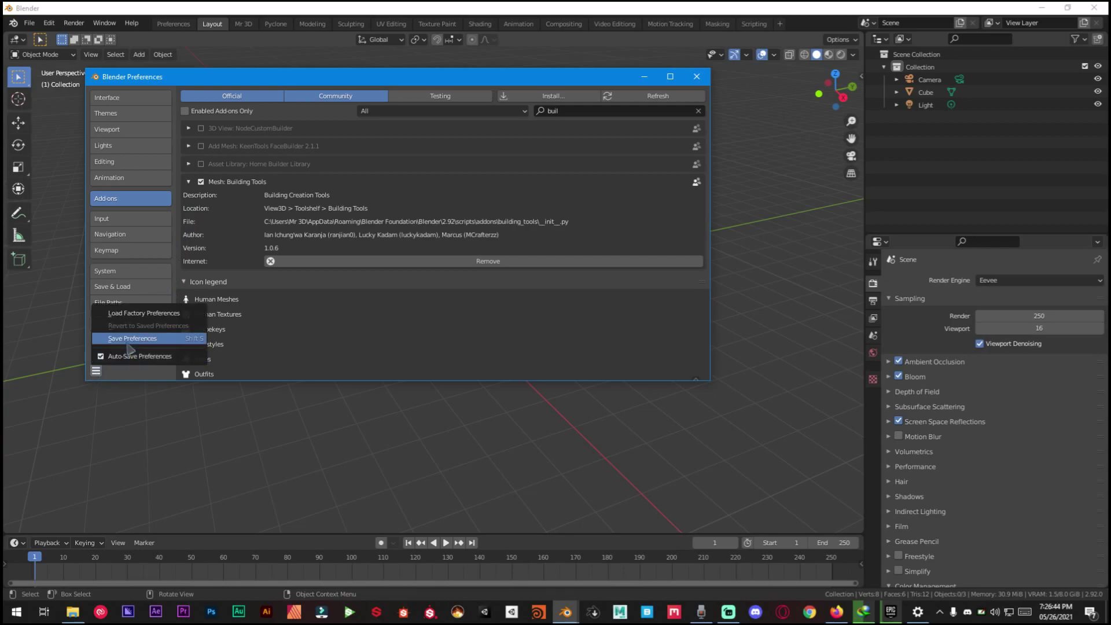
pyautogui.click(128, 340)
# Close Preferences and delete the default cube
pyautogui.click(695, 77)
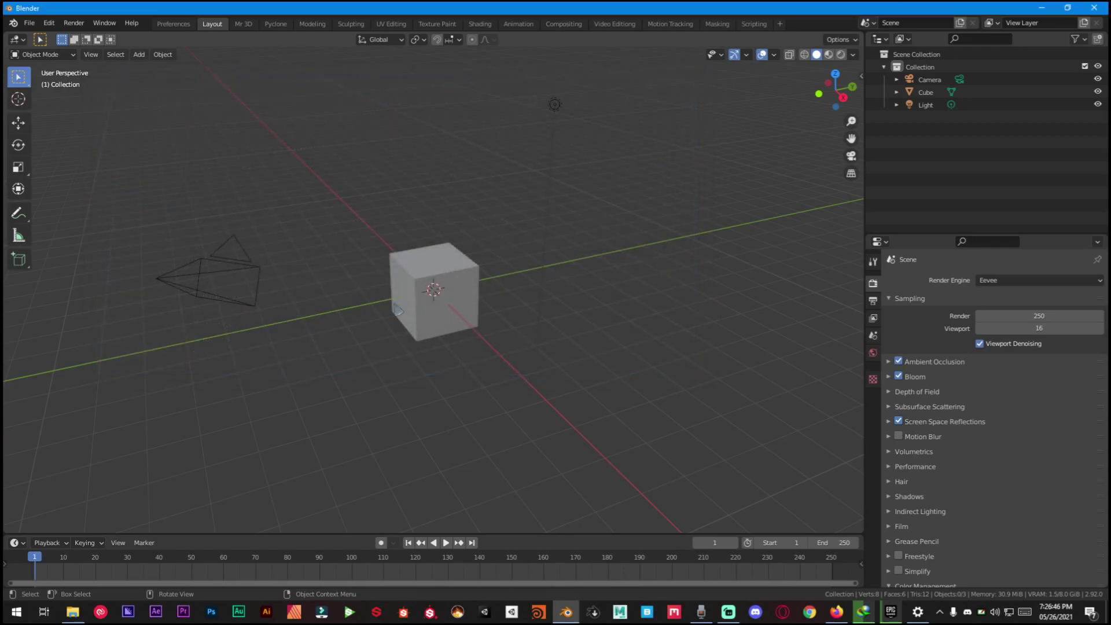
pyautogui.scroll(-3, 469, 318)
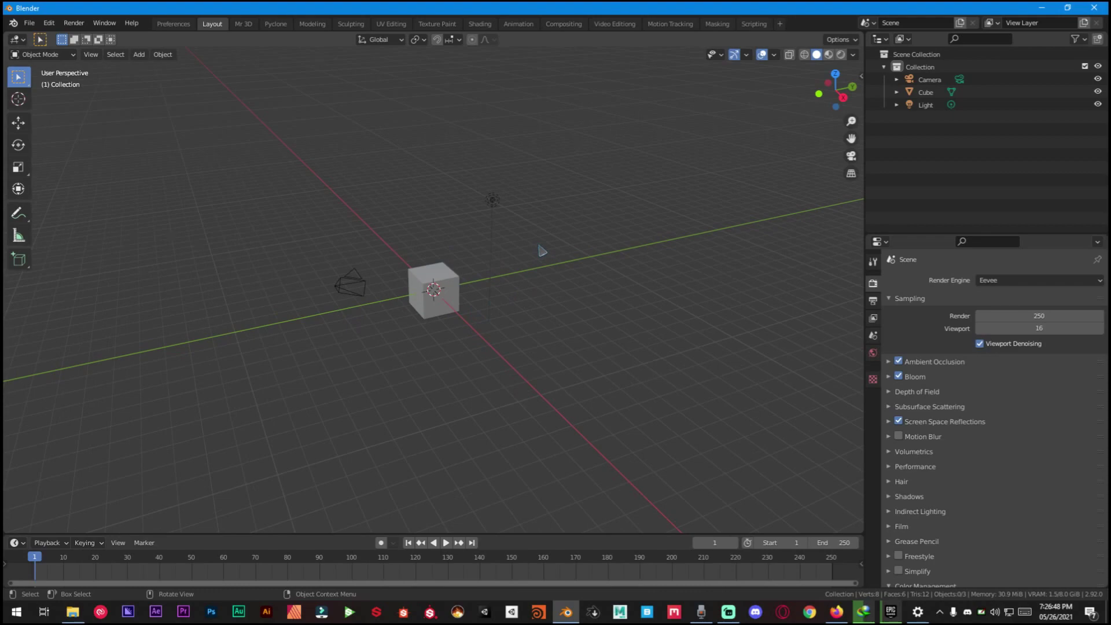
pyautogui.scroll(4, 498, 302)
pyautogui.click(451, 300)
pyautogui.press('x')
pyautogui.click(451, 294)
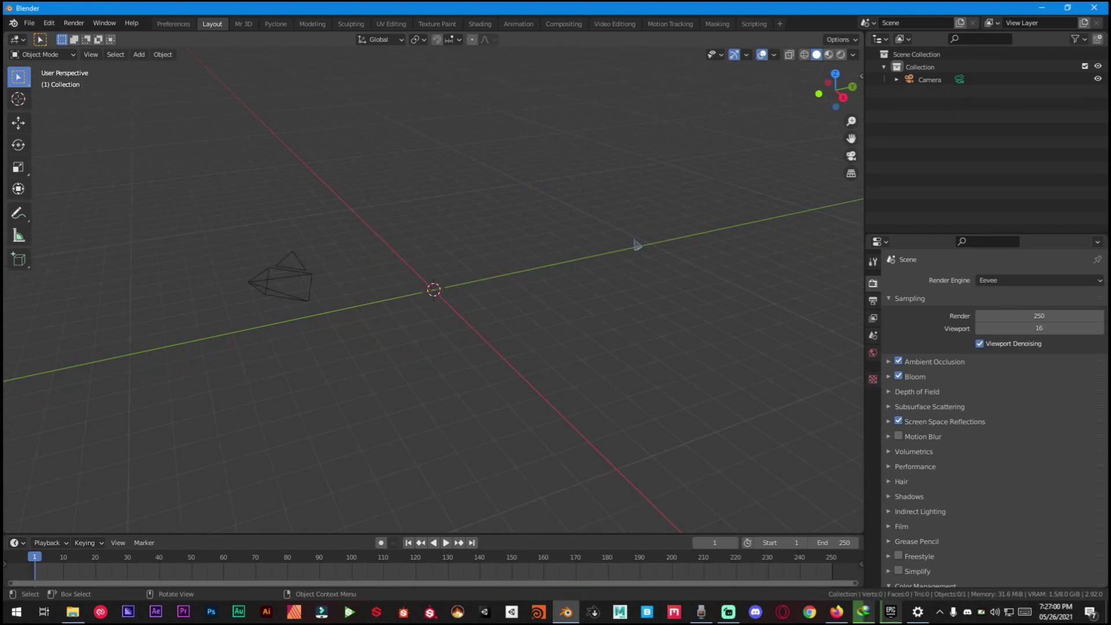
# Show the viewport sidebar with the Building Tools commands
pyautogui.press('n')
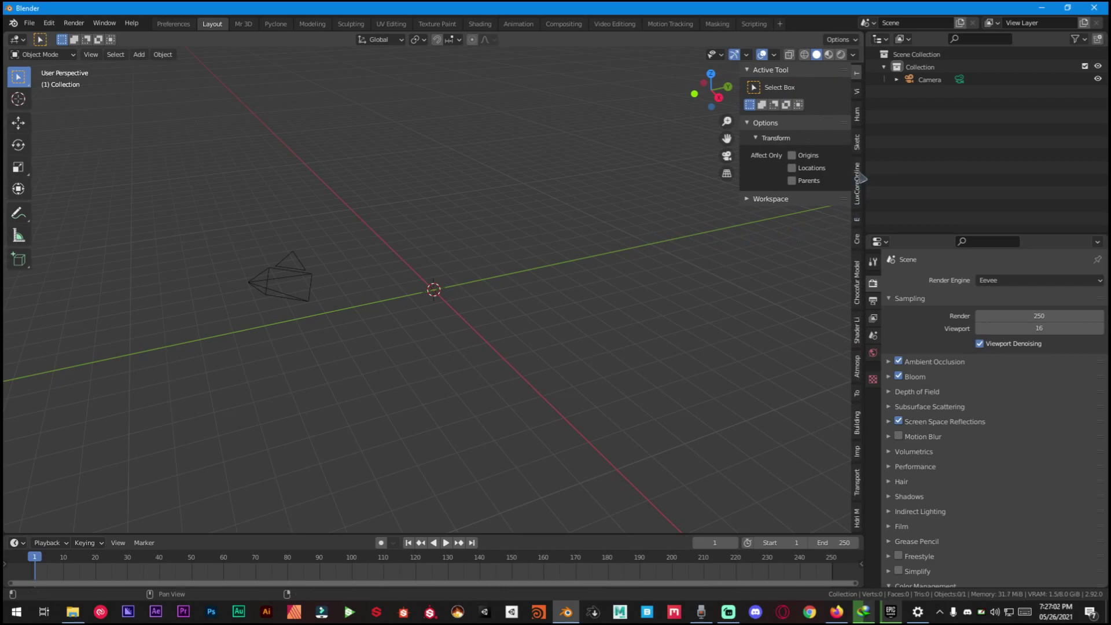
pyautogui.keyDown('ctrl'); pyautogui.scroll(-14, 861, 178); pyautogui.keyUp('ctrl')
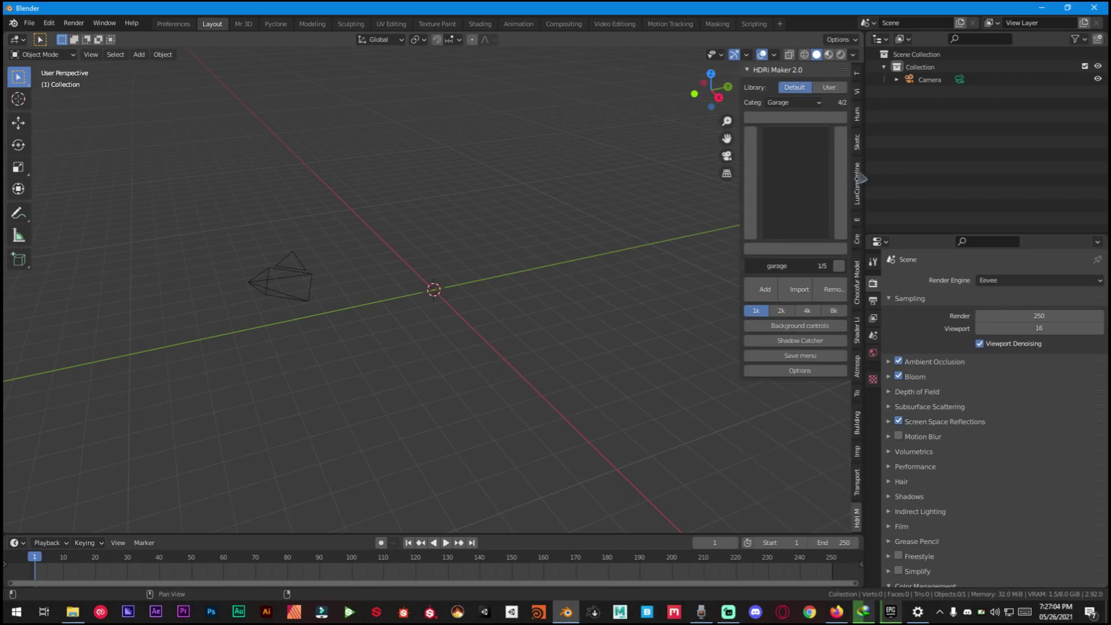
pyautogui.keyDown('ctrl'); pyautogui.scroll(3, 862, 178); pyautogui.keyUp('ctrl')
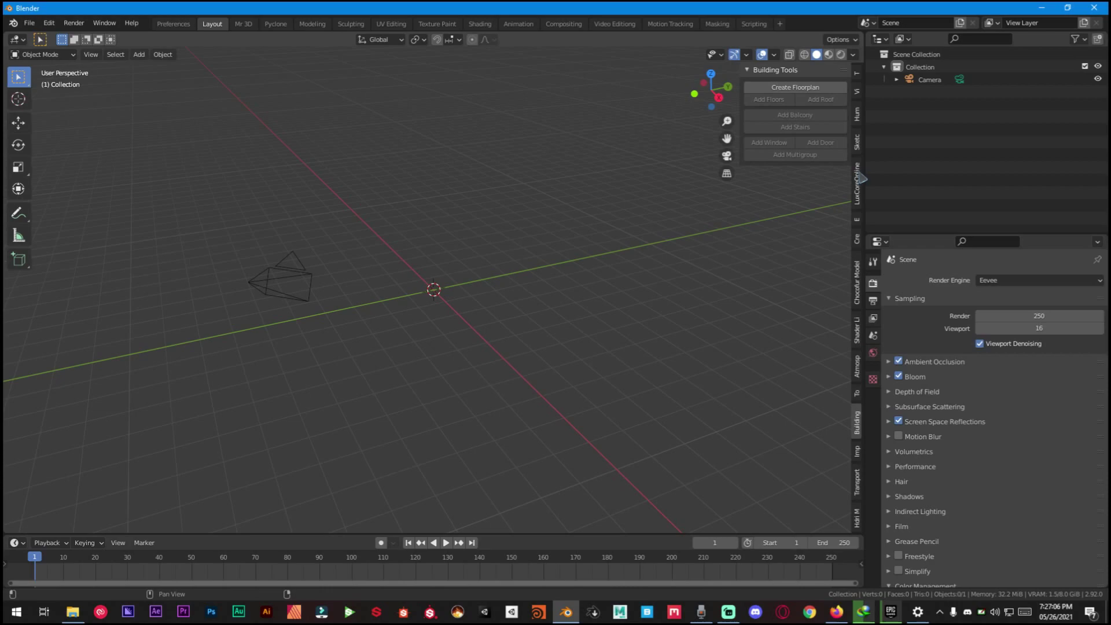
# Create a floorplan and enlarge its width and length
pyautogui.click(774, 93)
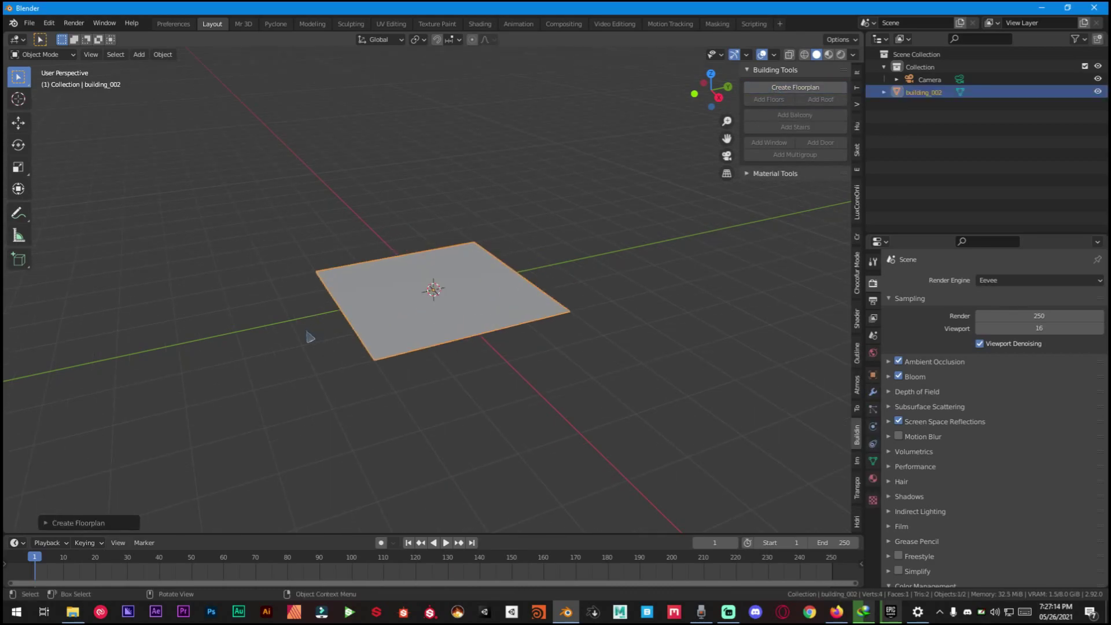
pyautogui.click(48, 524)
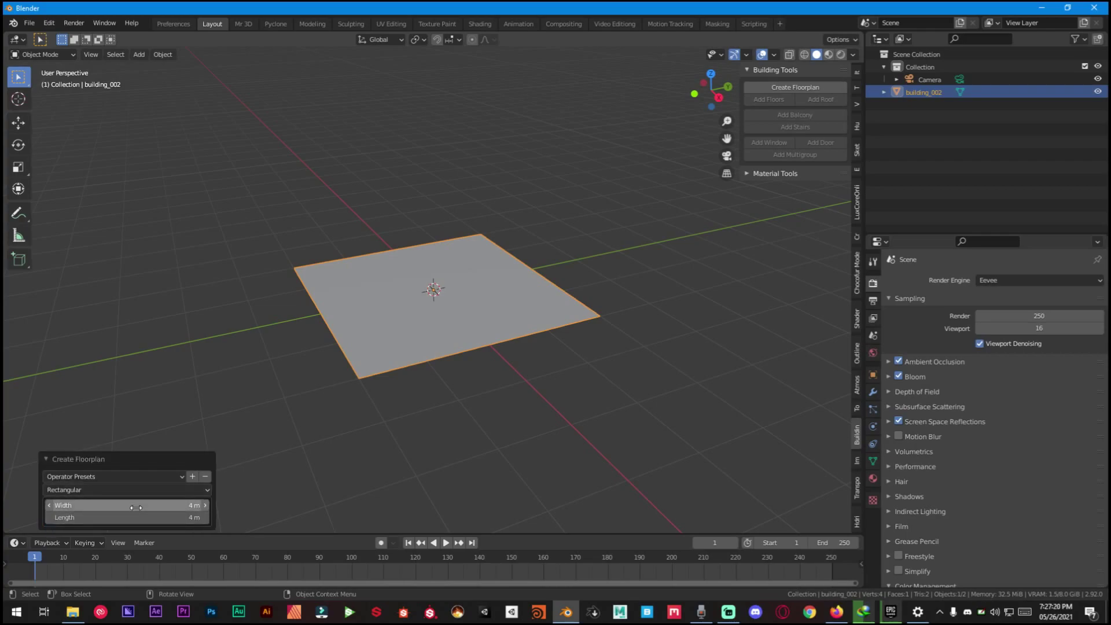
pyautogui.click(141, 477)
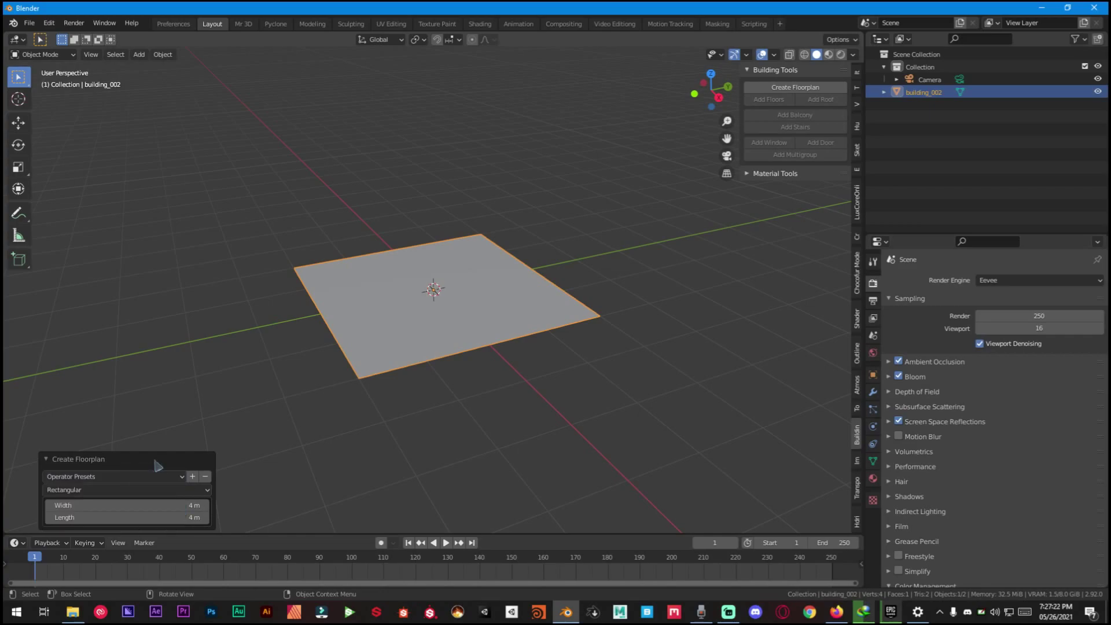
pyautogui.moveTo(136, 505); pyautogui.dragTo(298, 506)
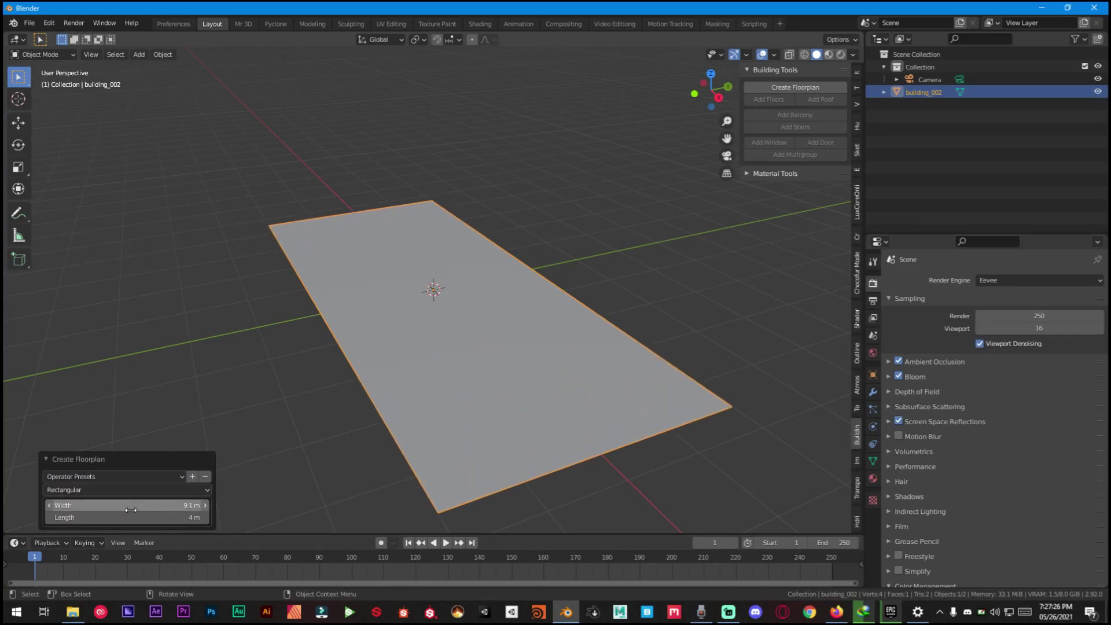
pyautogui.moveTo(123, 517); pyautogui.dragTo(177, 516)
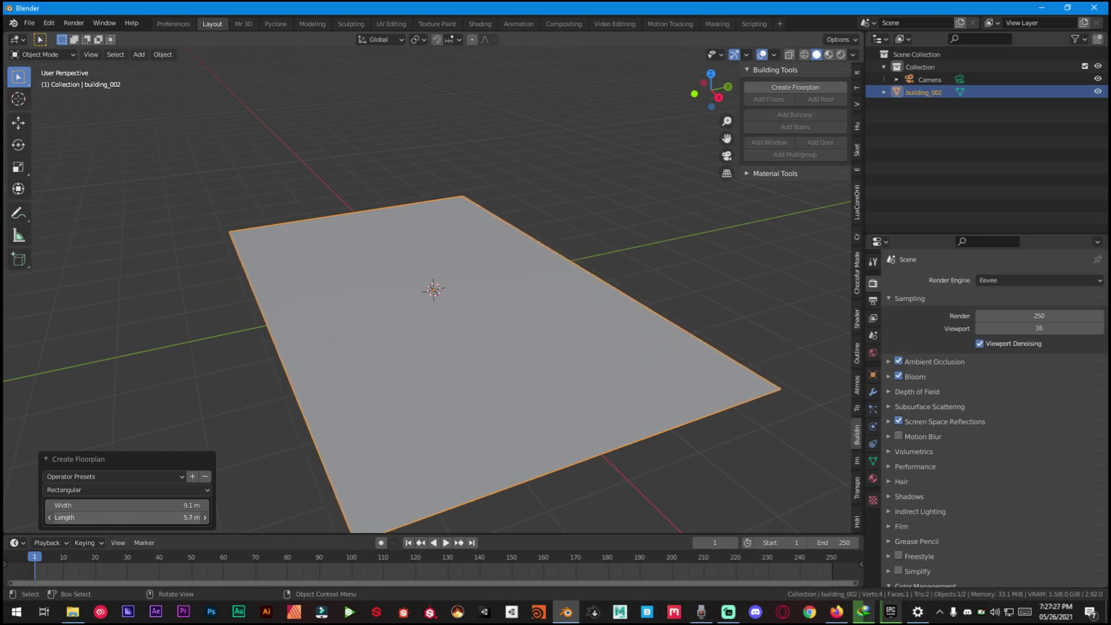
# Try the H-Shaped floorplan type, then Random with a different seed
pyautogui.click(88, 490)
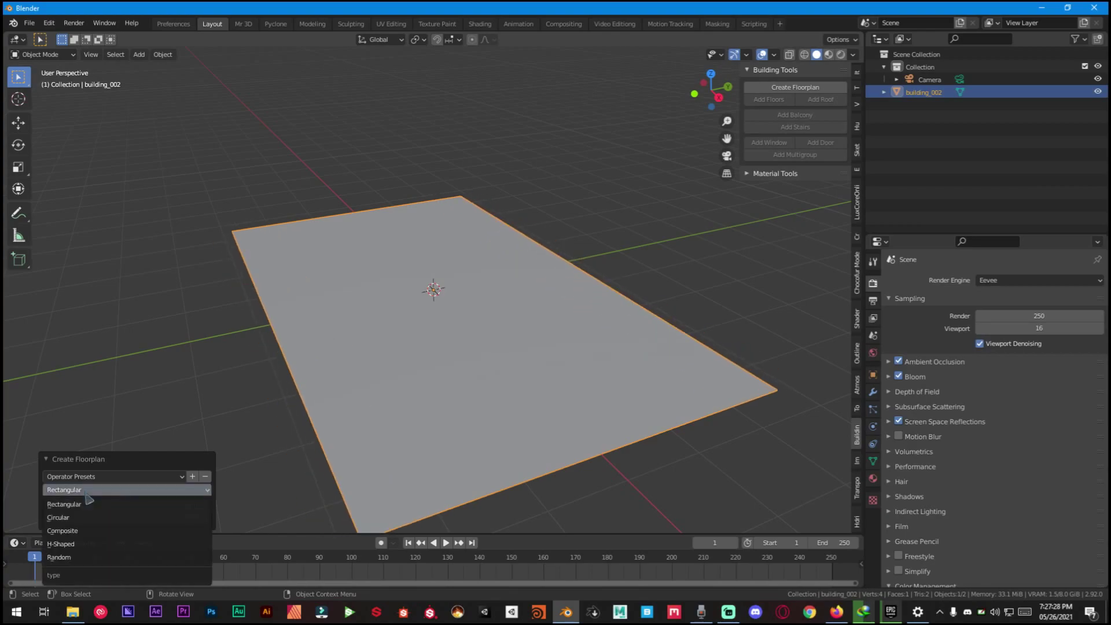
pyautogui.click(69, 544)
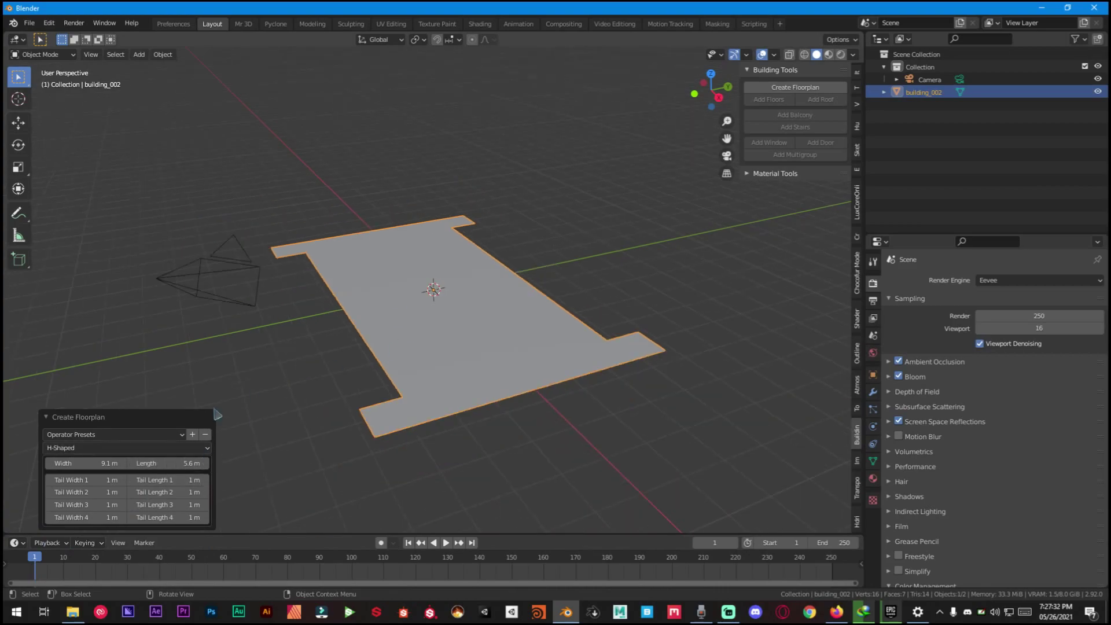
pyautogui.click(90, 448)
pyautogui.click(64, 514)
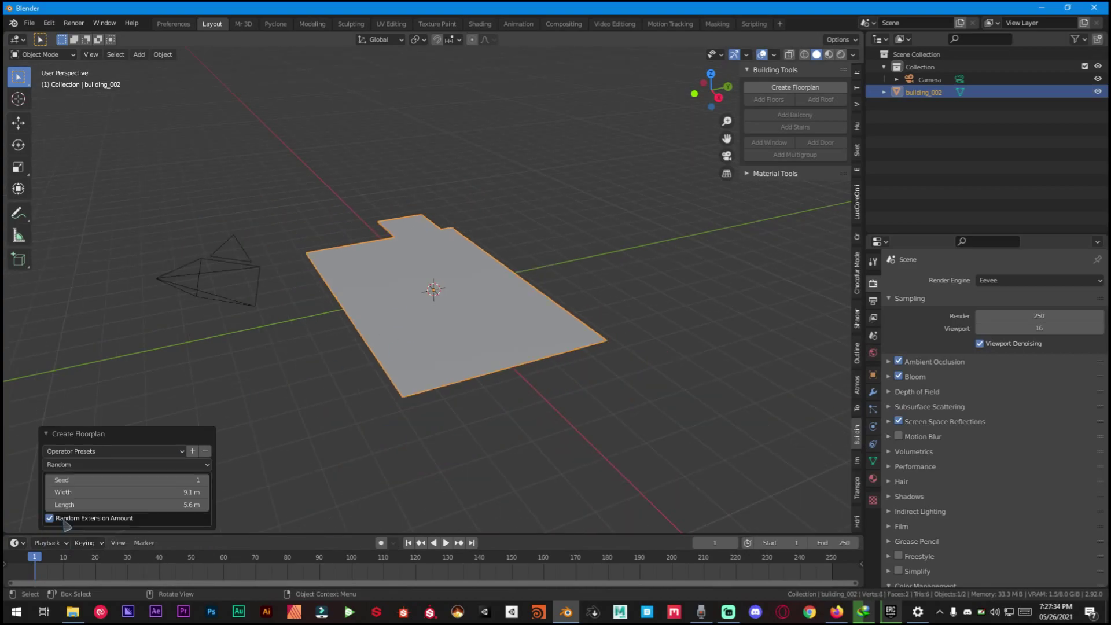
pyautogui.moveTo(125, 480); pyautogui.dragTo(173, 480)
# Save a preset, then apply preset '1' for a 5.1 m × 4.3 m Composite floorplan
pyautogui.click(139, 454)
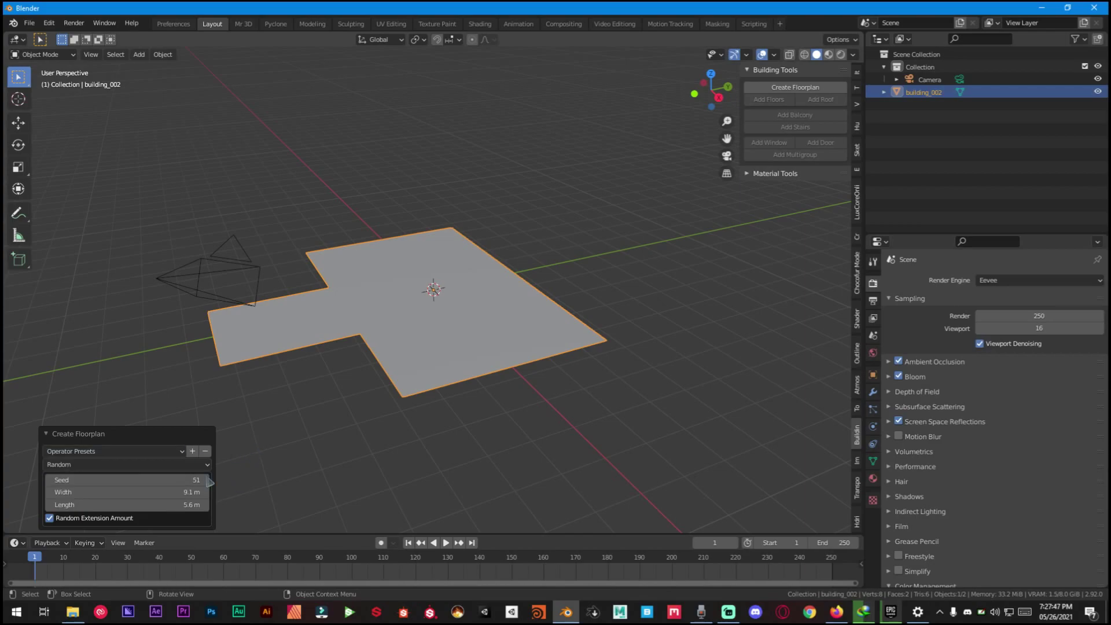
pyautogui.click(192, 451)
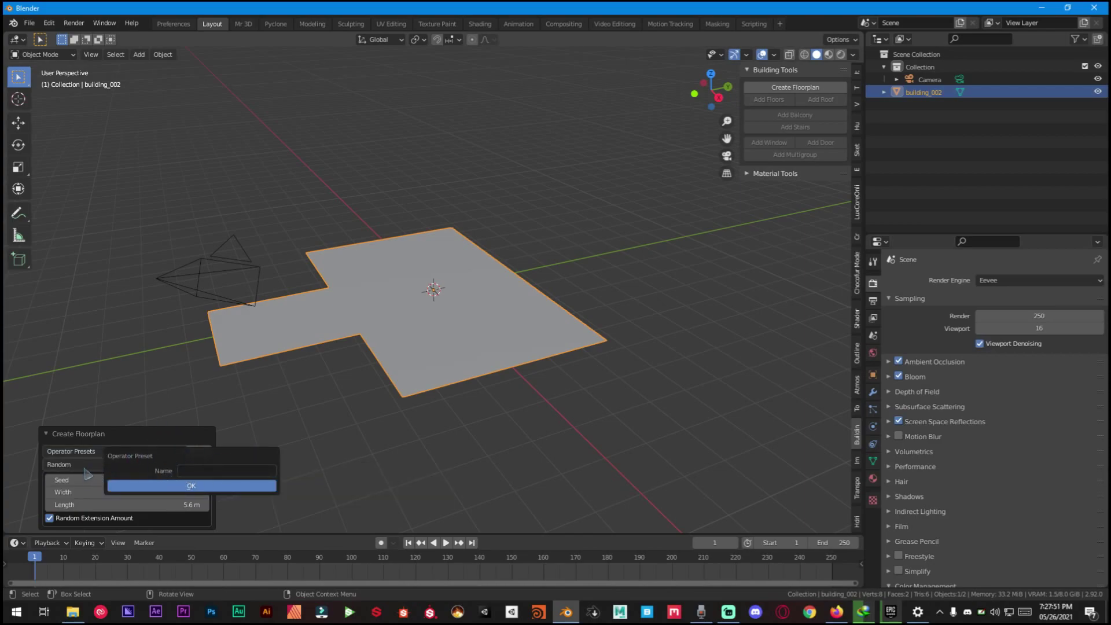
pyautogui.click(86, 451)
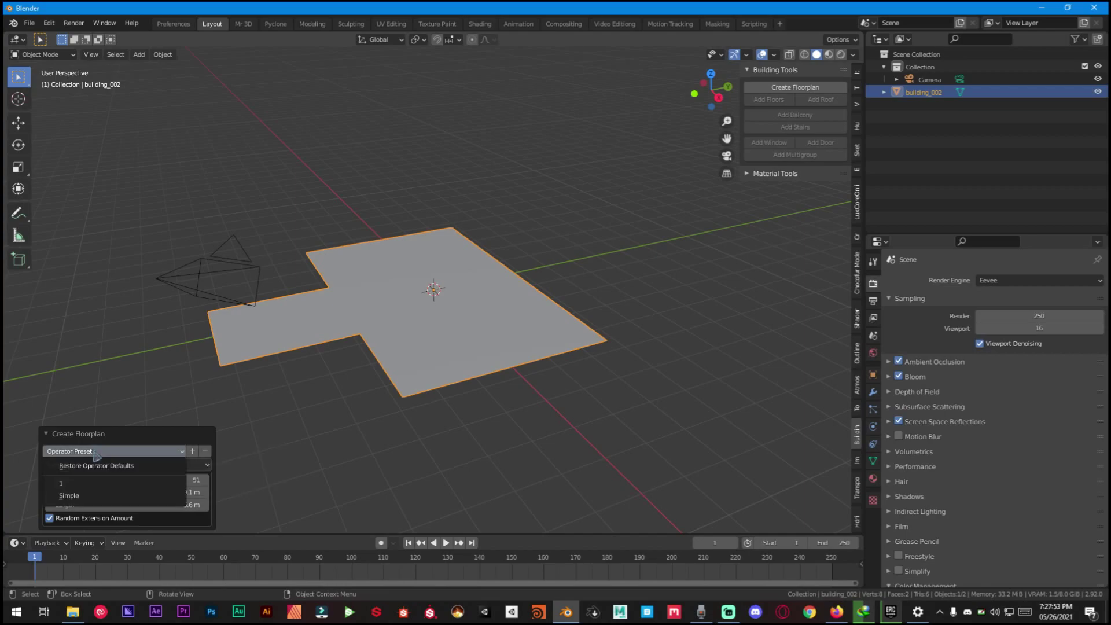
pyautogui.click(84, 483)
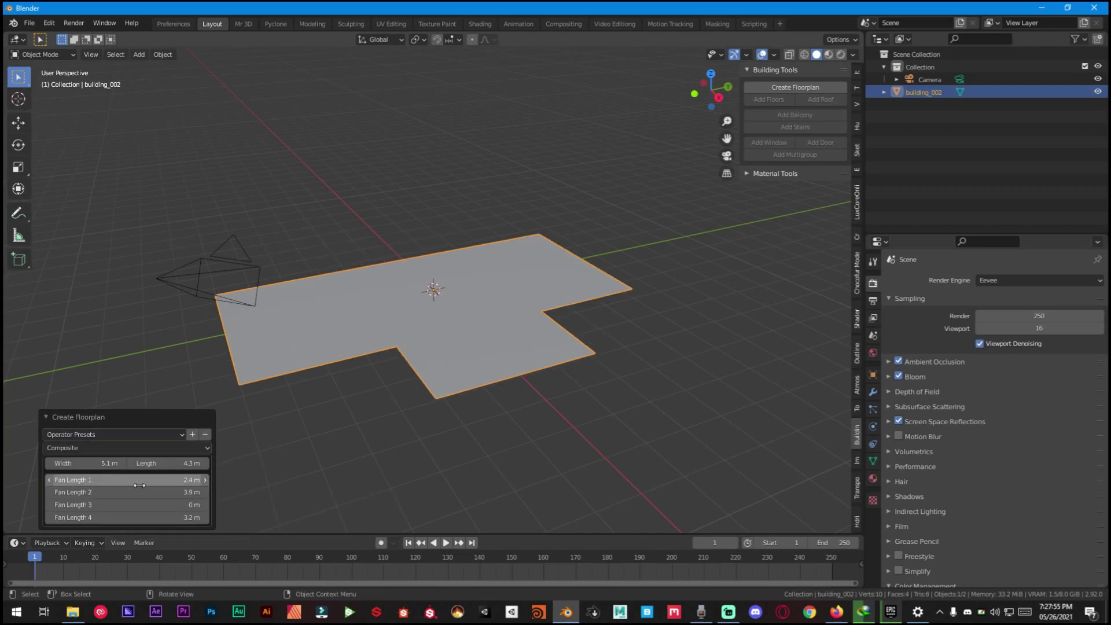
pyautogui.moveTo(447, 302); pyautogui.dragTo(438, 338, button='middle')
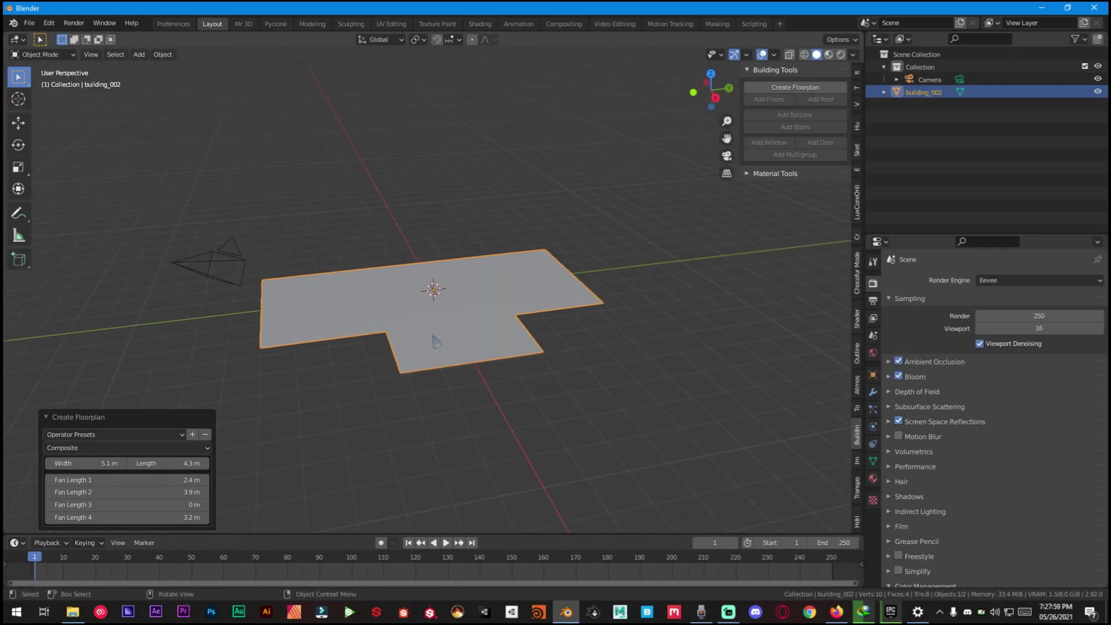
# Enter Edit Mode in face select and select all floorplan faces
pyautogui.click(437, 341)
pyautogui.press('Tab')
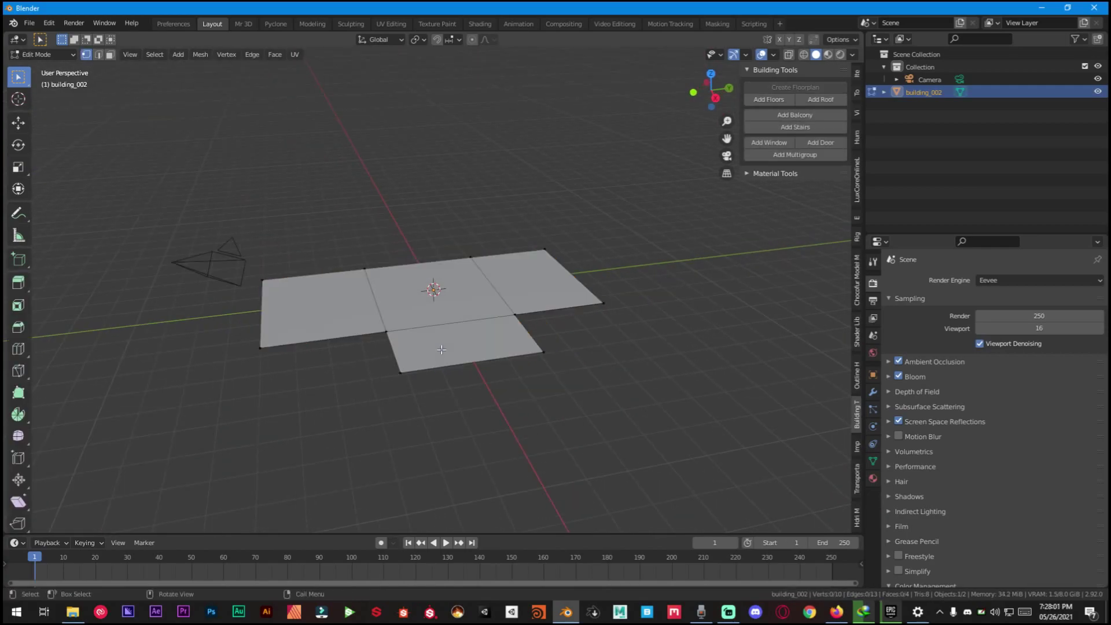
pyautogui.click(386, 332)
pyautogui.click(113, 58)
pyautogui.press('a')
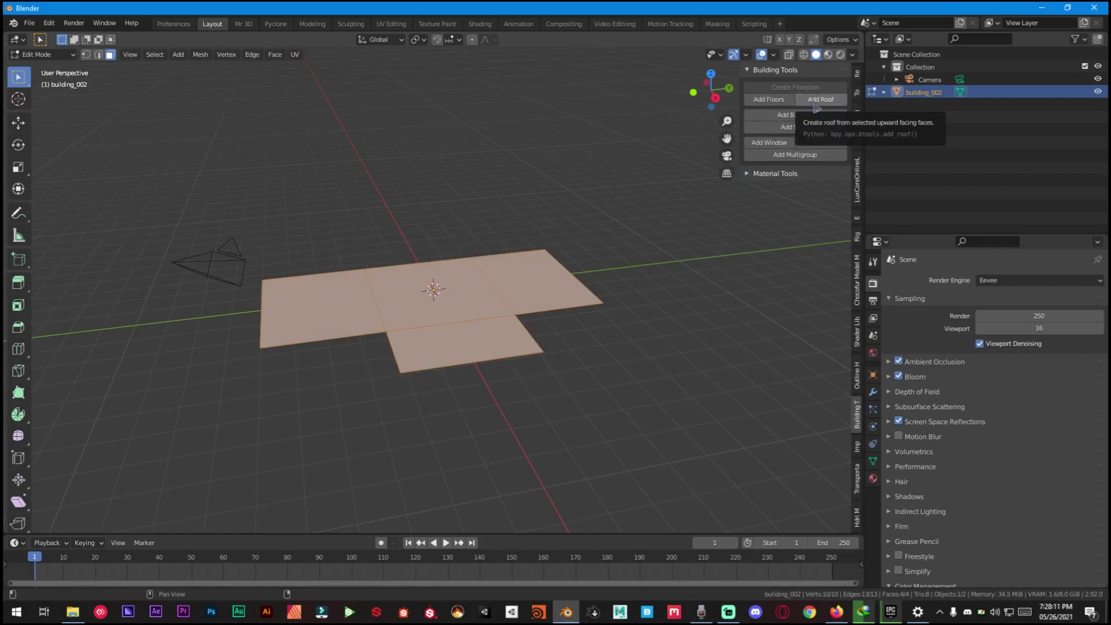
# Add floors and raise the floor height to 2.3 m
pyautogui.click(784, 103)
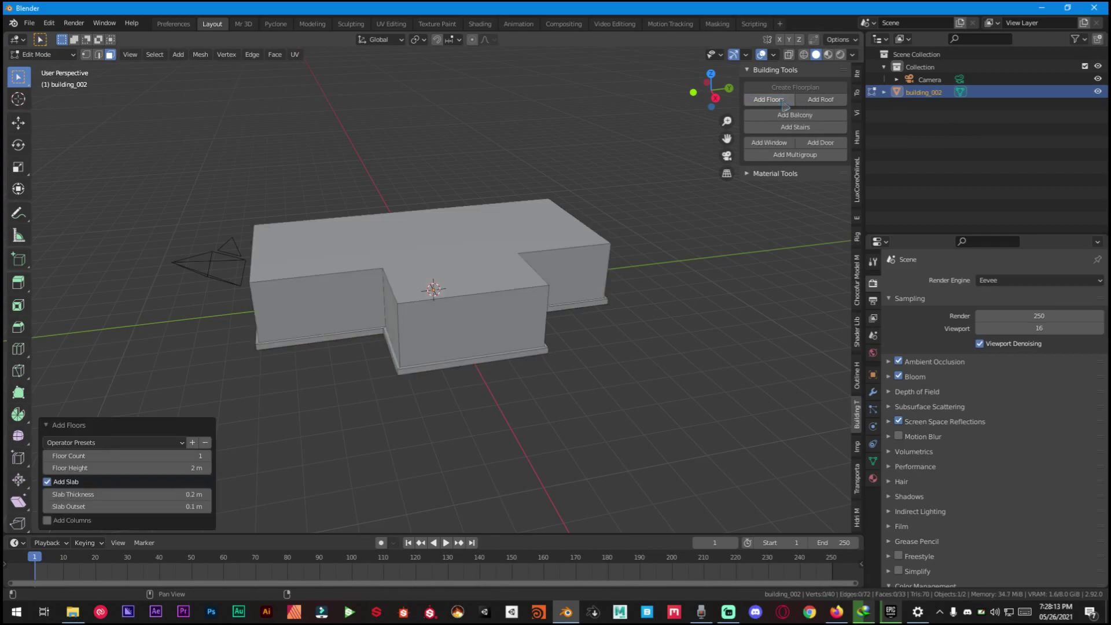
pyautogui.scroll(2, 548, 315)
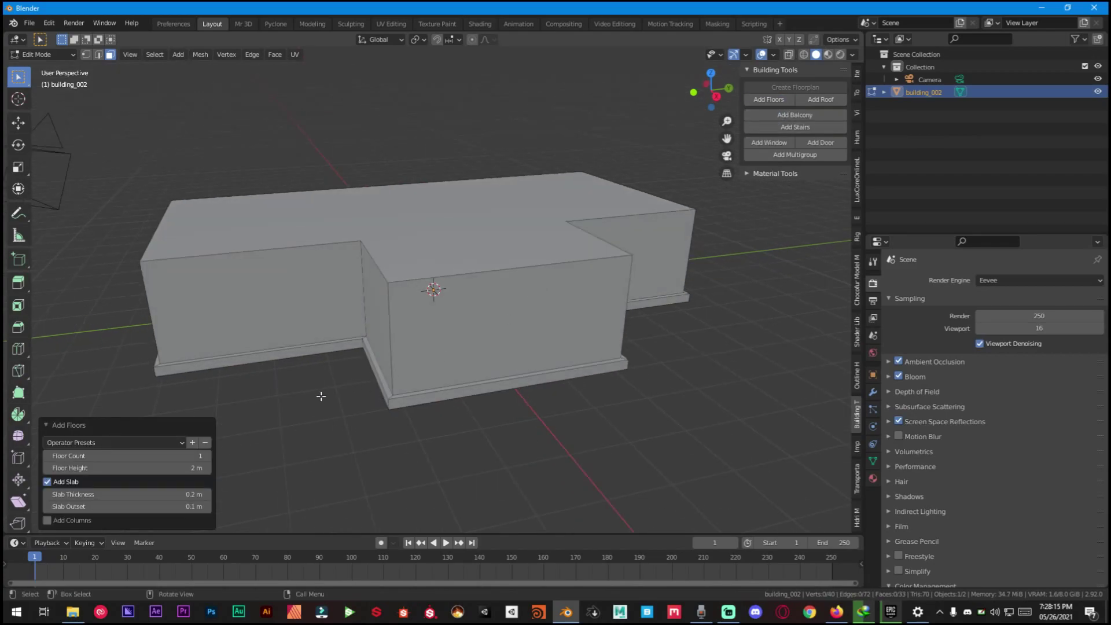
pyautogui.click(93, 442)
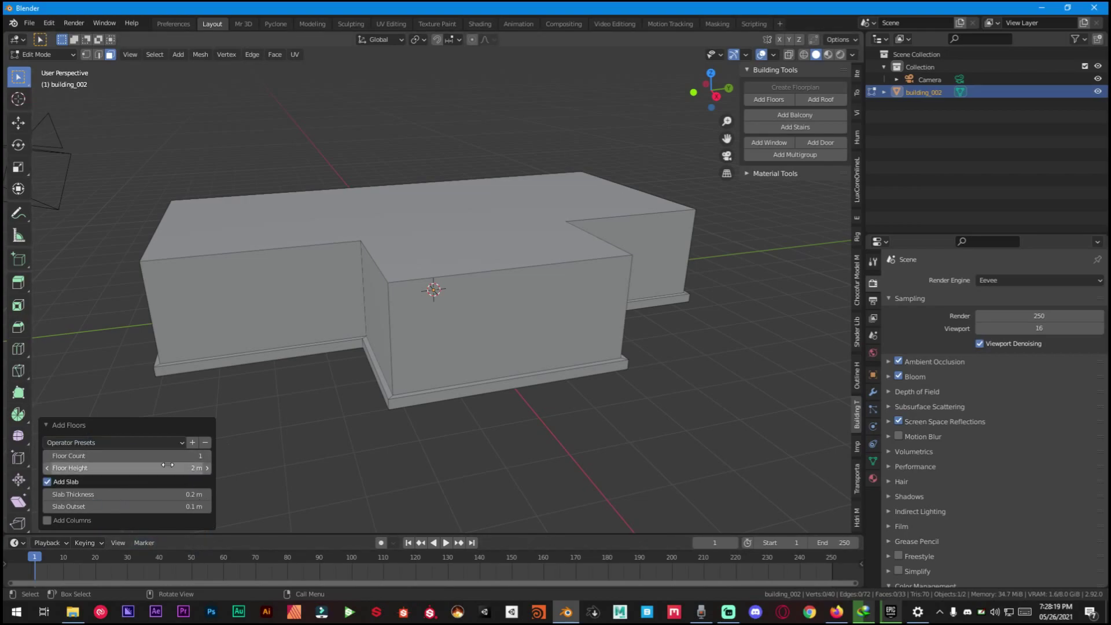
pyautogui.moveTo(155, 468)
pyautogui.mouseDown()
pyautogui.moveTo(194, 456)
pyautogui.moveTo(147, 456)
pyautogui.mouseUp()
pyautogui.scroll(-13, 535, 196)
pyautogui.scroll(2, 501, 215)
pyautogui.scroll(5, 366, 331)
pyautogui.scroll(3, 366, 330)
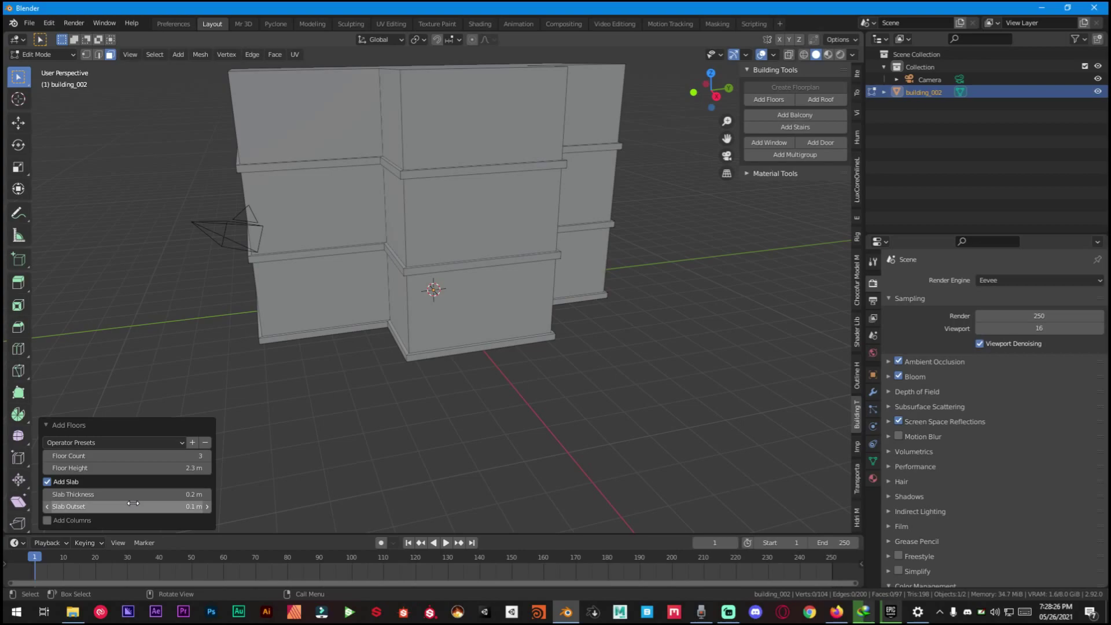
# Set the slab thickness to 0.07 m and reduce the floor count to 2
pyautogui.moveTo(137, 496); pyautogui.dragTo(55, 494)
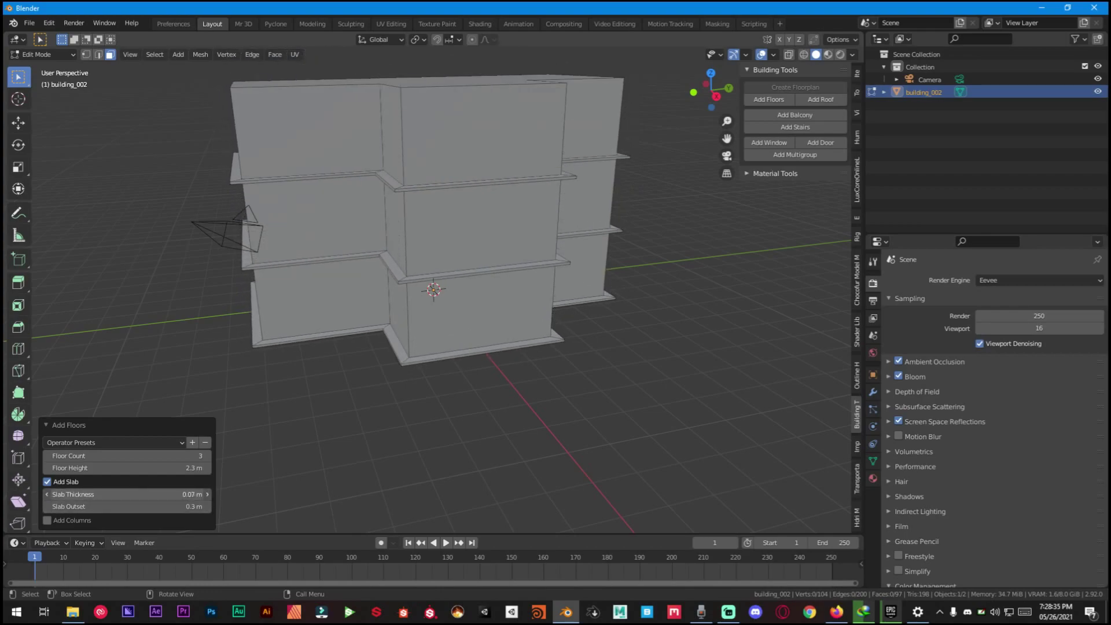
pyautogui.moveTo(132, 506); pyautogui.dragTo(113, 506)
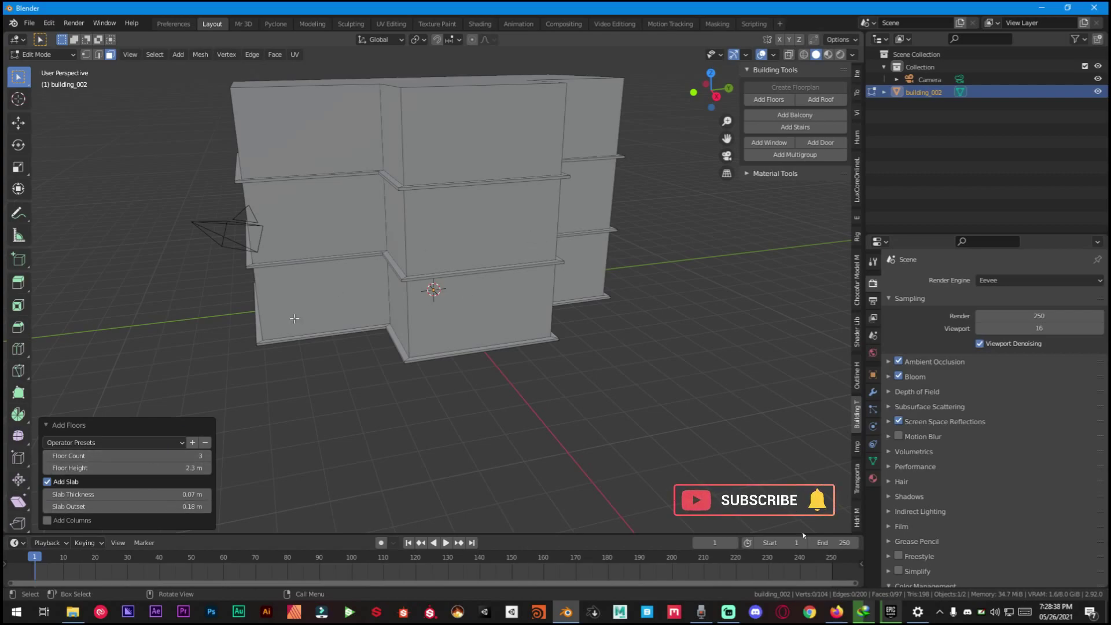
pyautogui.click(46, 456)
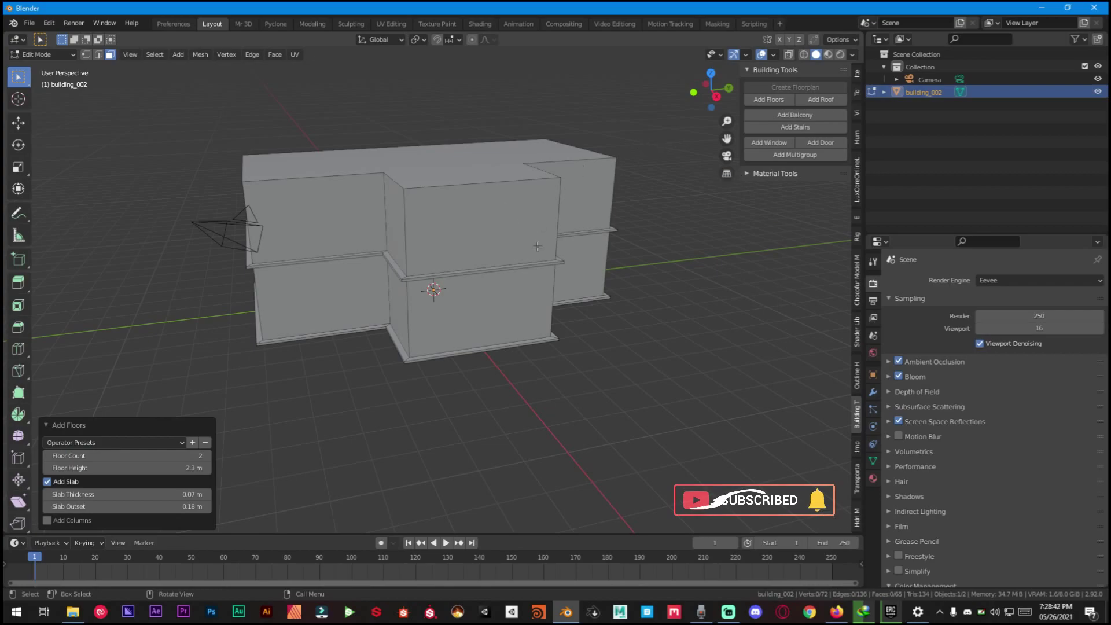
# Select the building's top face and add a roof
pyautogui.moveTo(538, 247); pyautogui.dragTo(454, 204, button='middle')
pyautogui.click(474, 196)
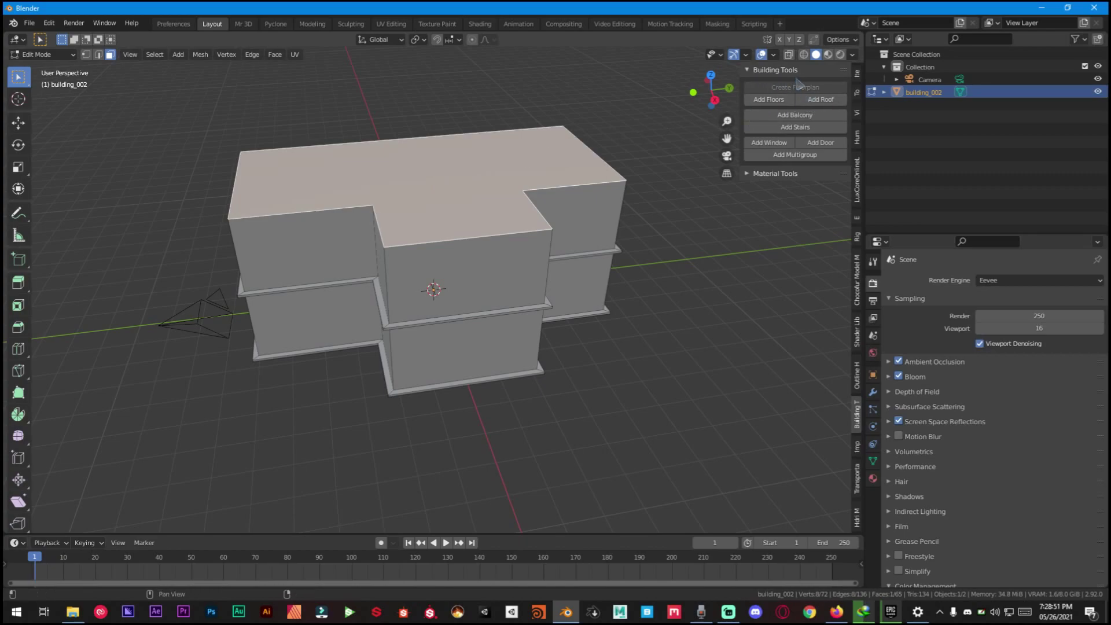
pyautogui.click(810, 104)
pyautogui.moveTo(520, 191); pyautogui.dragTo(475, 230, button='middle')
pyautogui.scroll(4, 421, 236)
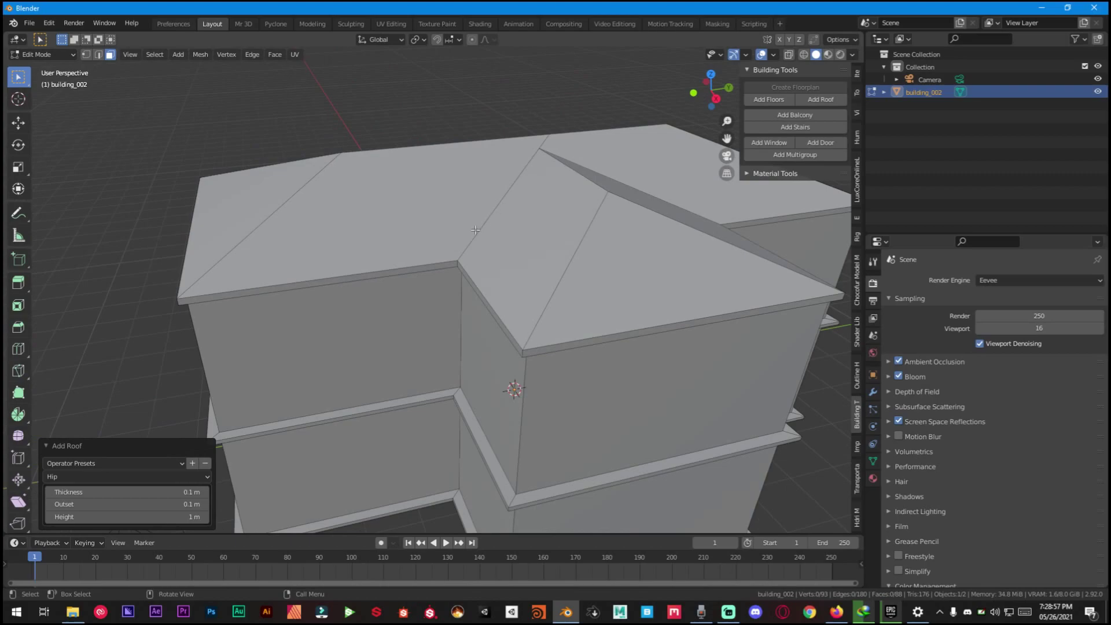
# Try the Flat and then Gable roof types
pyautogui.click(86, 477)
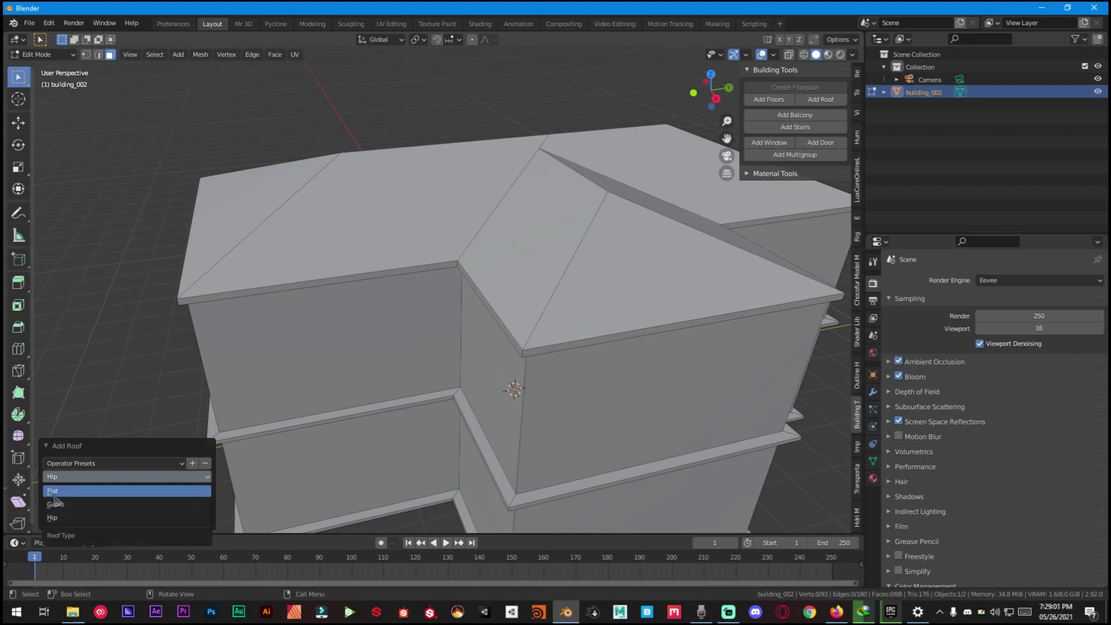
pyautogui.click(84, 490)
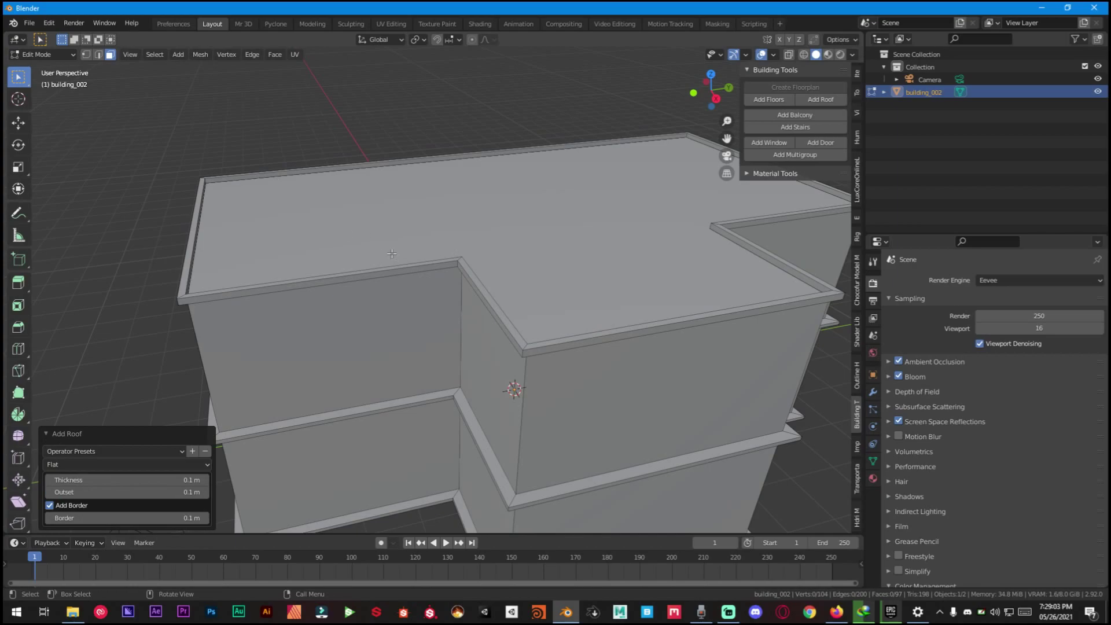
pyautogui.click(67, 464)
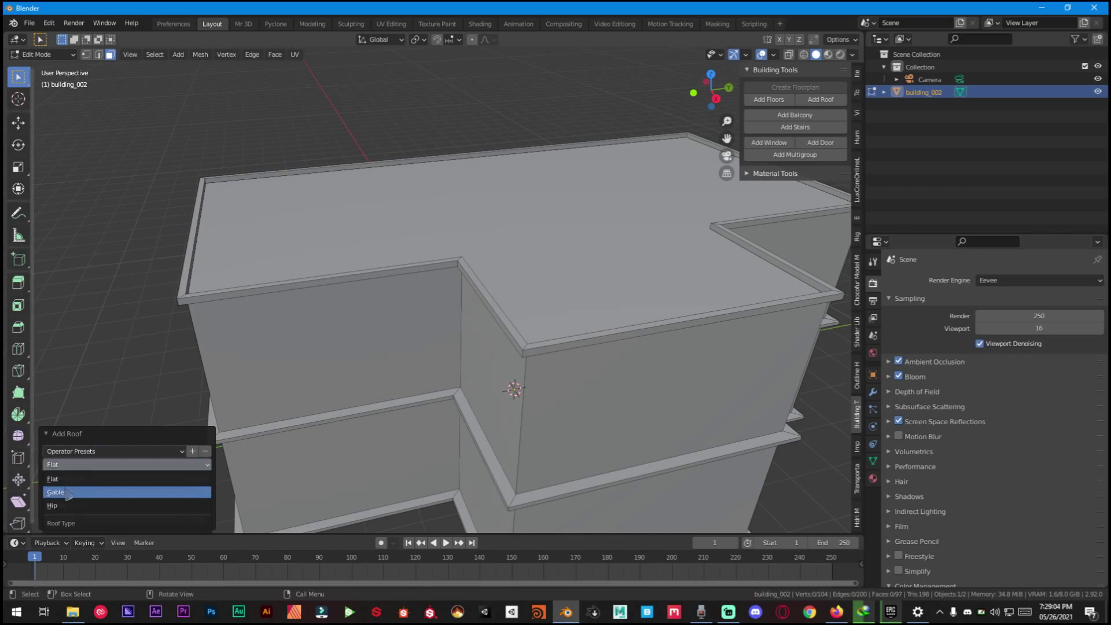
pyautogui.click(56, 492)
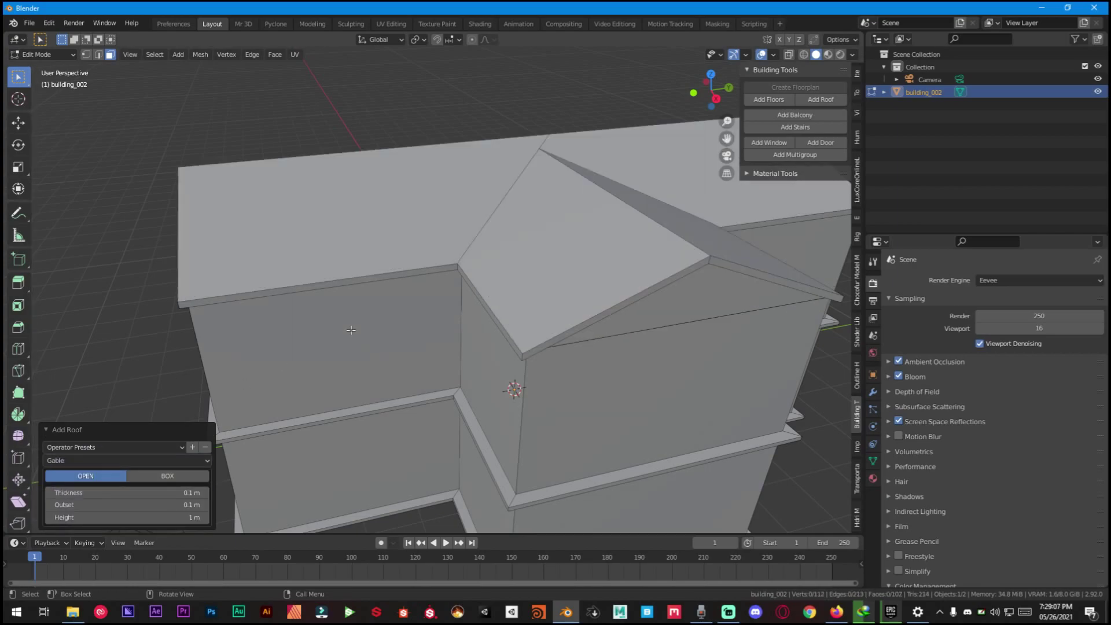
pyautogui.moveTo(347, 330); pyautogui.dragTo(273, 362, button='middle')
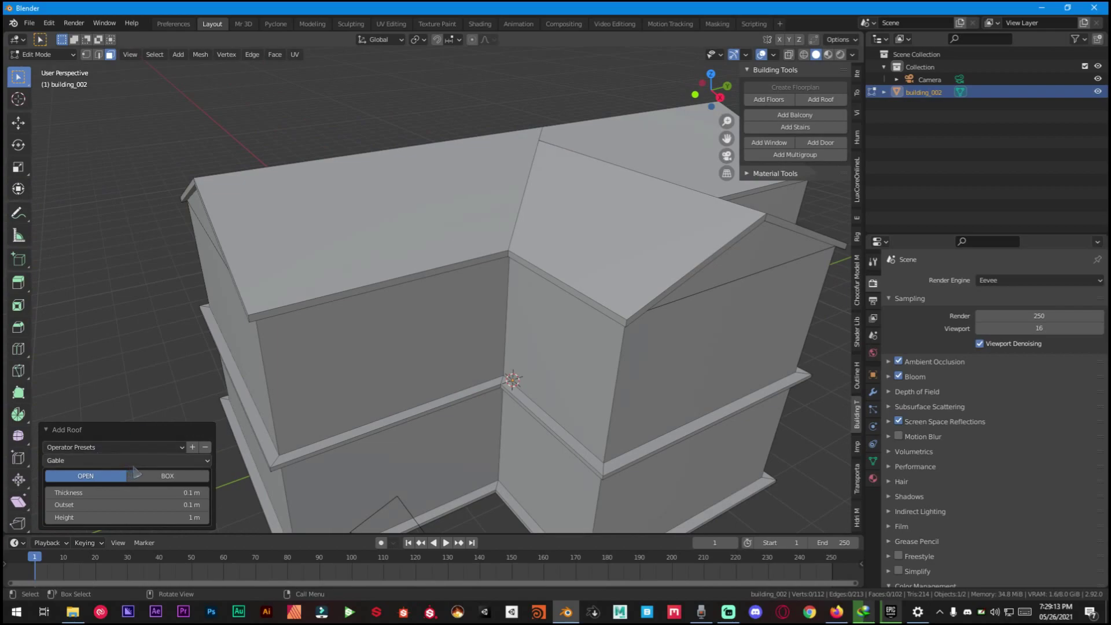
# Make it a boxed Hip roof 0.2 m thick
pyautogui.click(148, 476)
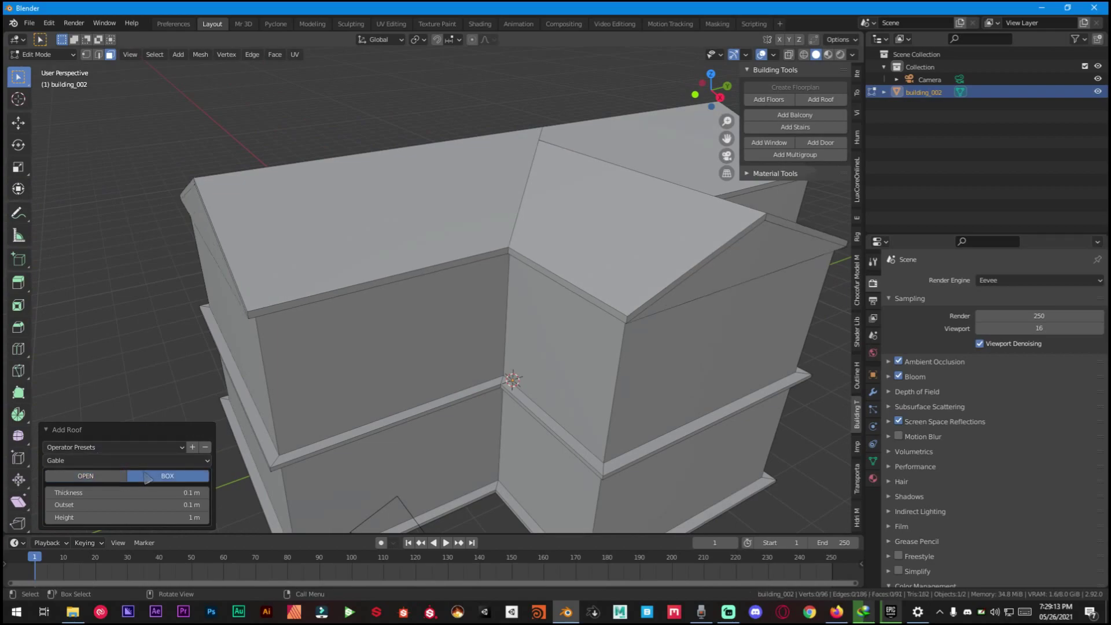
pyautogui.click(89, 461)
pyautogui.click(58, 502)
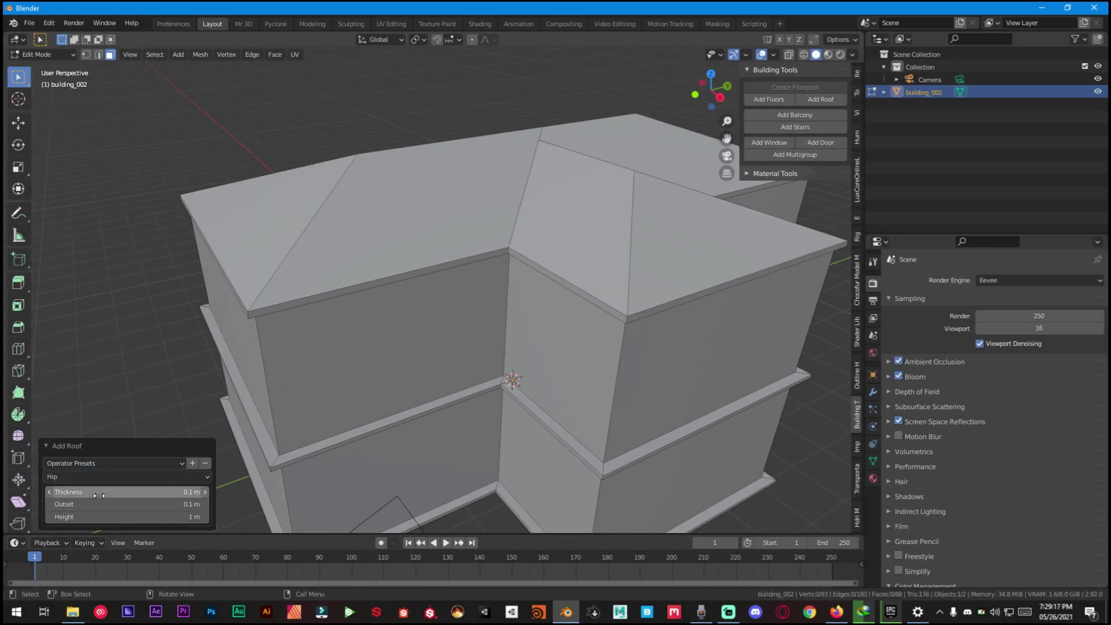
pyautogui.moveTo(99, 496); pyautogui.dragTo(136, 520)
# Raise the roof height to 2.4 m
pyautogui.moveTo(301, 367); pyautogui.dragTo(563, 294, button='middle')
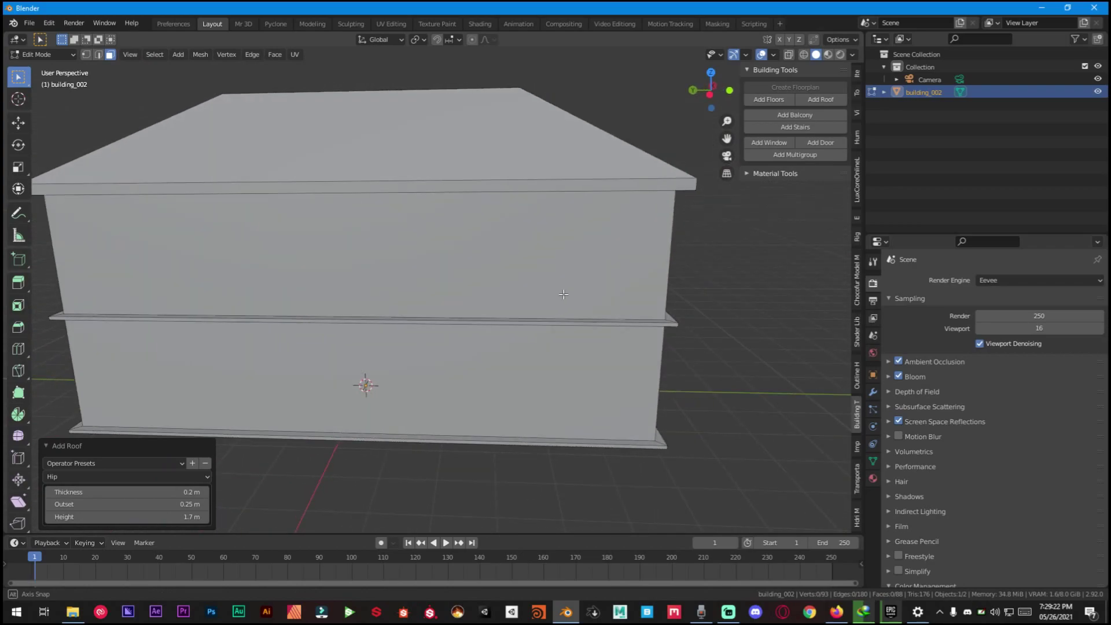
pyautogui.moveTo(97, 519); pyautogui.dragTo(112, 519)
pyautogui.moveTo(199, 268); pyautogui.dragTo(553, 301, button='middle')
pyautogui.moveTo(455, 304); pyautogui.dragTo(480, 324, button='middle')
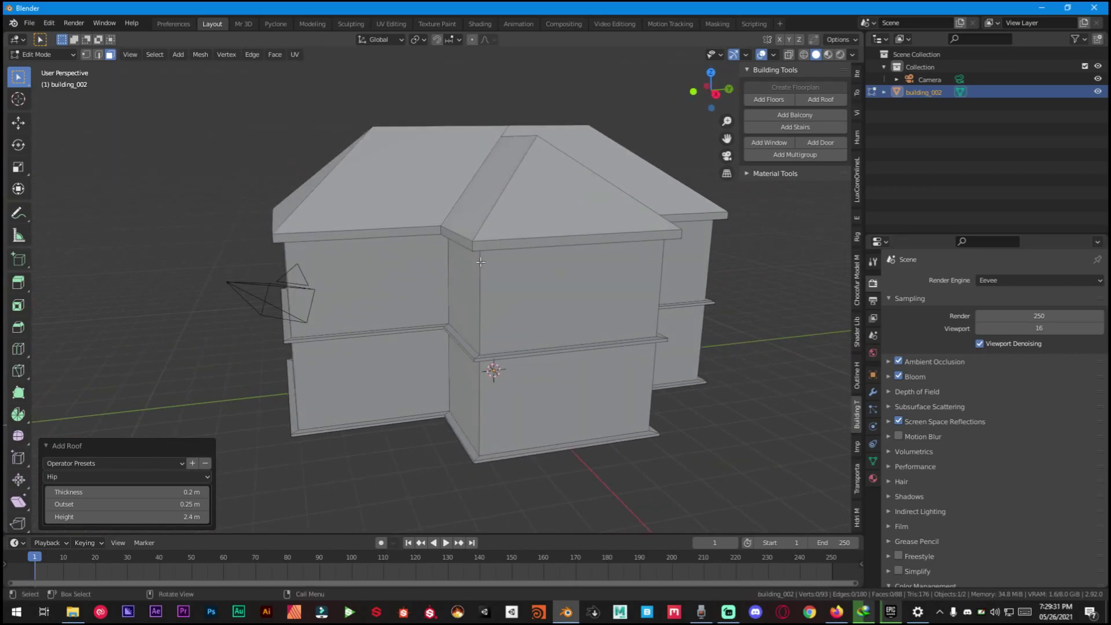
pyautogui.moveTo(480, 262)
pyautogui.mouseDown(button='middle')
pyautogui.moveTo(472, 283)
pyautogui.moveTo(484, 279)
pyautogui.mouseUp(button='middle')
# Select the upper-left wall face and add a balcony to it
pyautogui.click(406, 281)
pyautogui.moveTo(406, 282); pyautogui.dragTo(545, 266, button='middle')
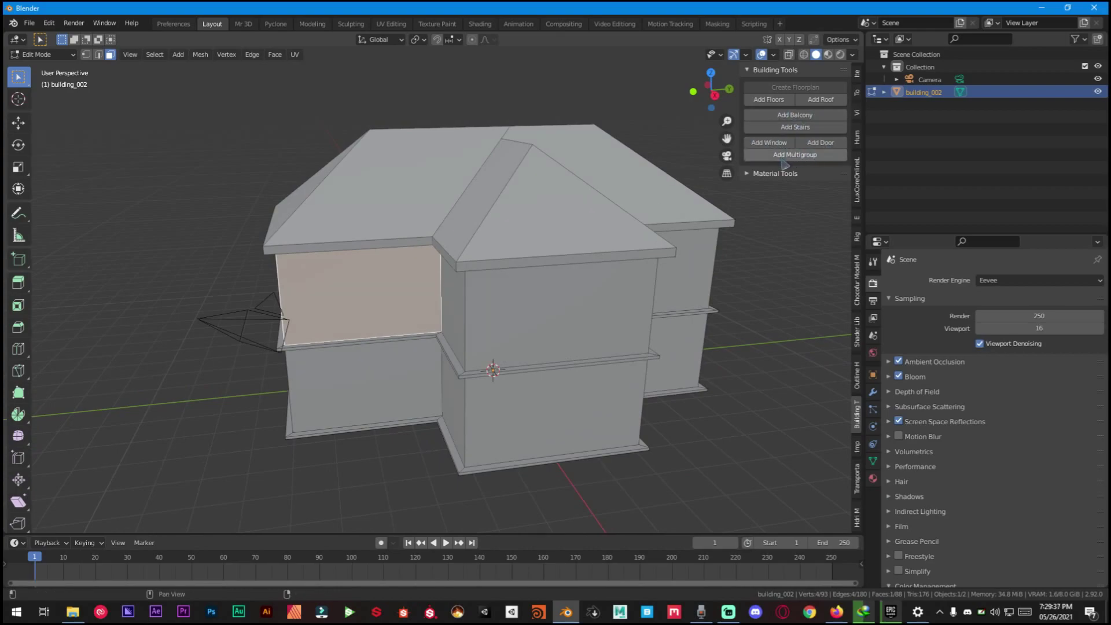
pyautogui.moveTo(380, 301); pyautogui.dragTo(416, 278, button='middle')
pyautogui.scroll(3, 365, 294)
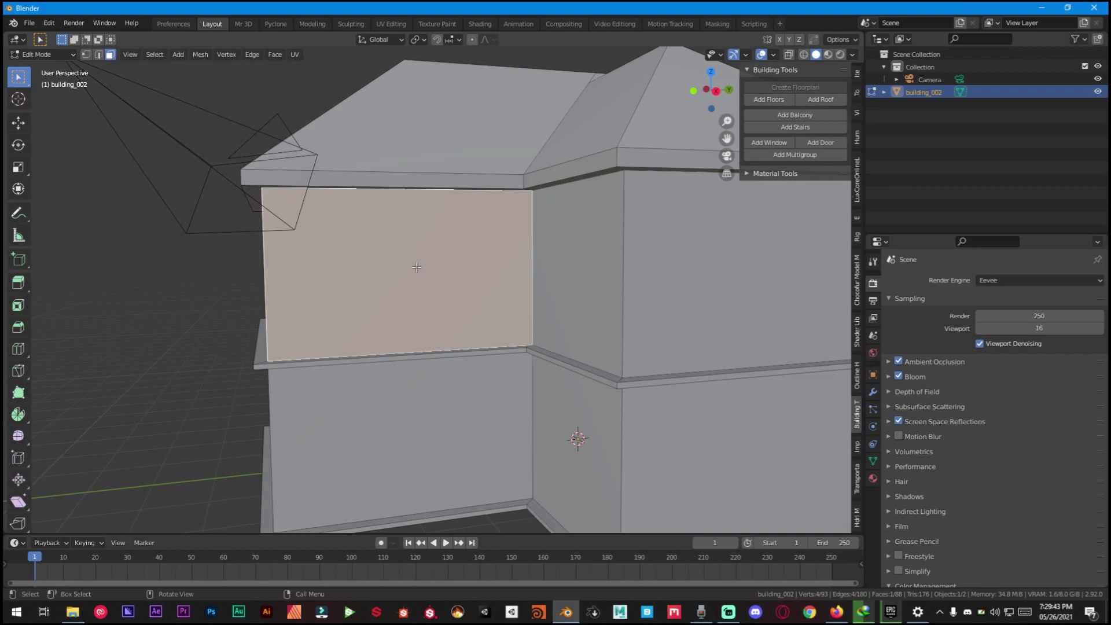
pyautogui.click(781, 116)
pyautogui.moveTo(394, 278)
pyautogui.mouseDown(button='middle')
pyautogui.moveTo(413, 278)
pyautogui.moveTo(401, 337)
pyautogui.moveTo(412, 268)
pyautogui.moveTo(402, 267)
pyautogui.moveTo(413, 284)
pyautogui.mouseUp(button='middle')
pyautogui.scroll(3, 412, 279)
pyautogui.scroll(2, 418, 333)
pyautogui.scroll(2, 412, 268)
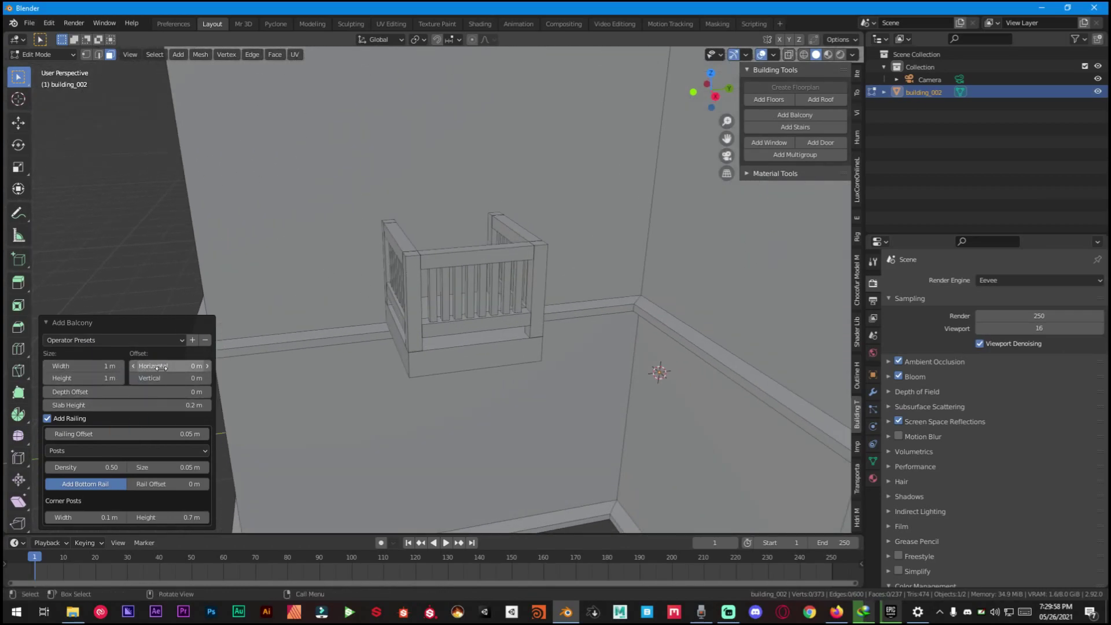
# Reset the balcony offsets to 0 m, then set height 1.1 m and width 1.9 m
pyautogui.moveTo(160, 368); pyautogui.dragTo(181, 366)
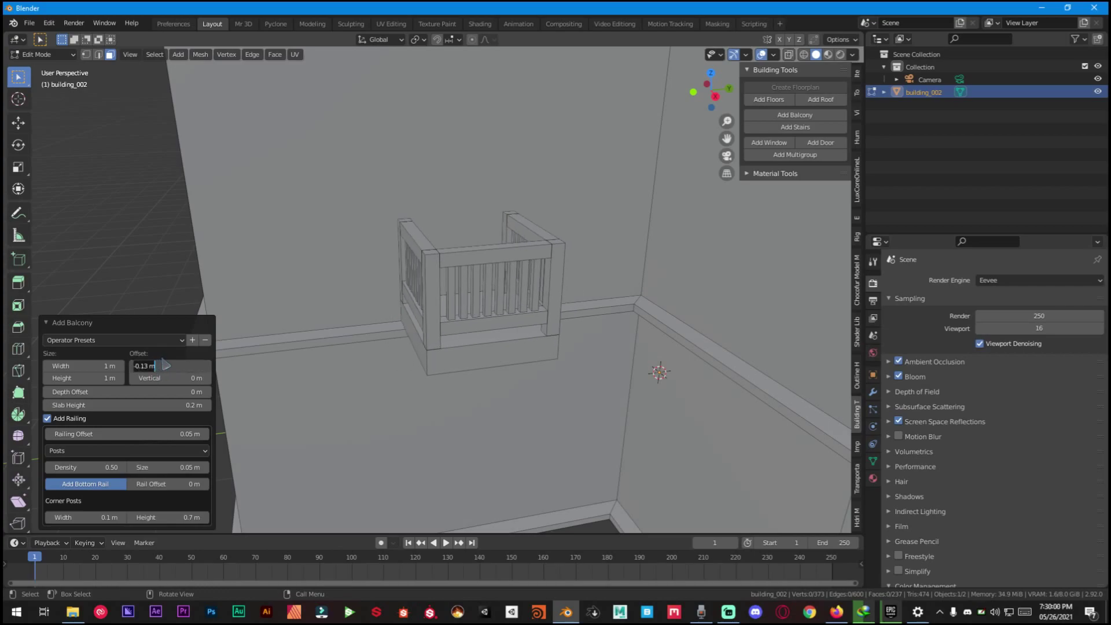
pyautogui.press('Return')
pyautogui.moveTo(185, 379); pyautogui.dragTo(174, 381)
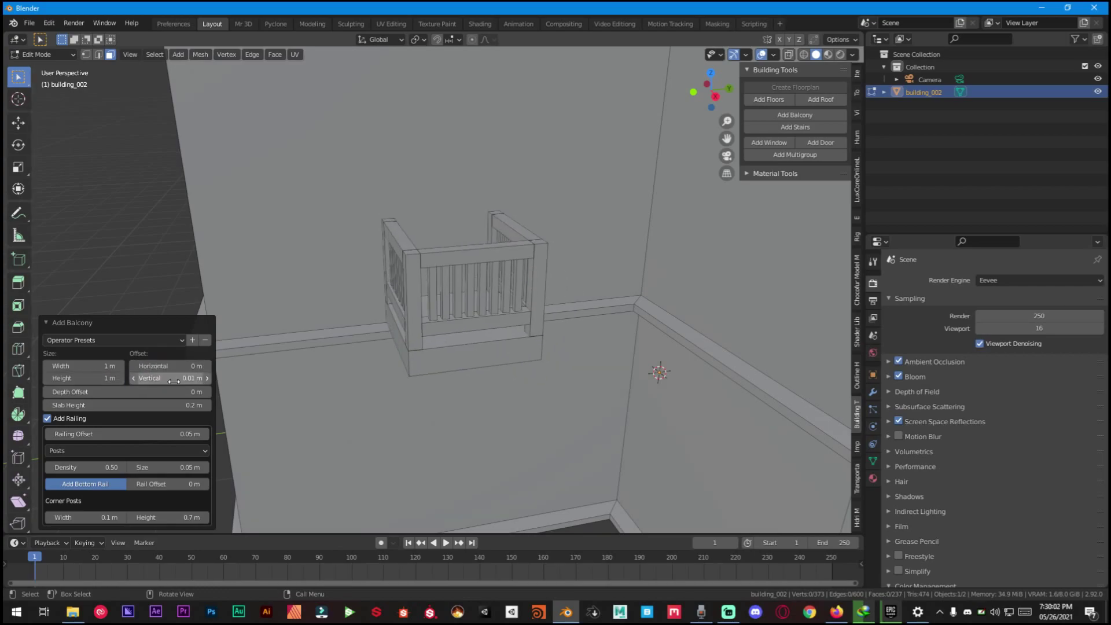
pyautogui.write('0')
pyautogui.press('Return')
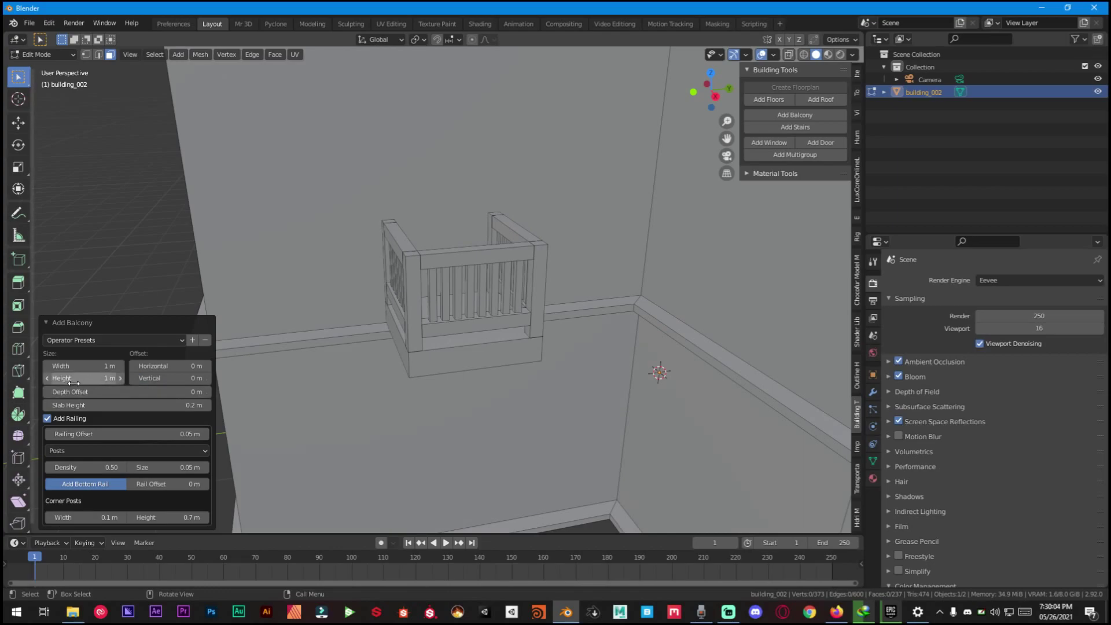
pyautogui.moveTo(69, 378); pyautogui.dragTo(90, 374)
pyautogui.moveTo(307, 333); pyautogui.dragTo(382, 312, button='middle')
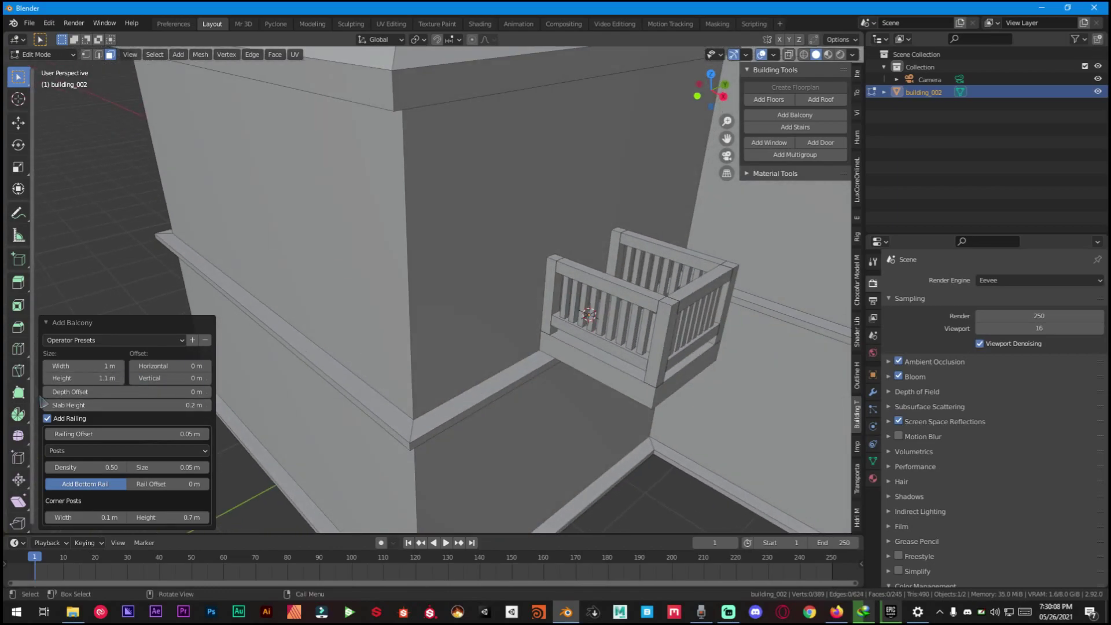
pyautogui.moveTo(87, 365); pyautogui.dragTo(91, 468)
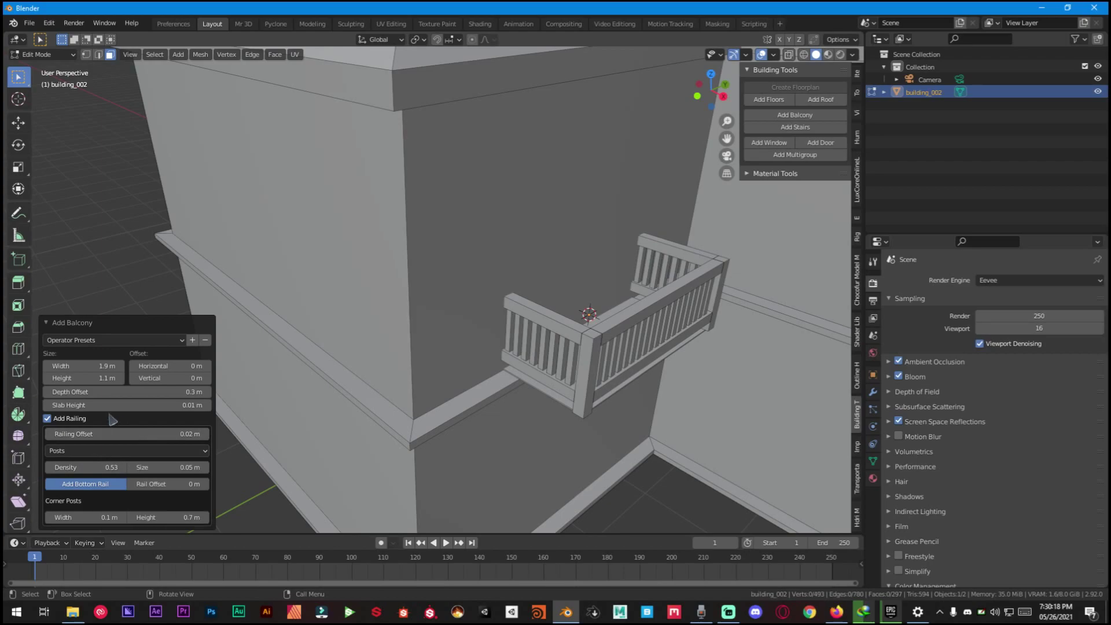
# Apply the saved My balcony preset, widening it to 4 m with horizontal rails
pyautogui.click(193, 340)
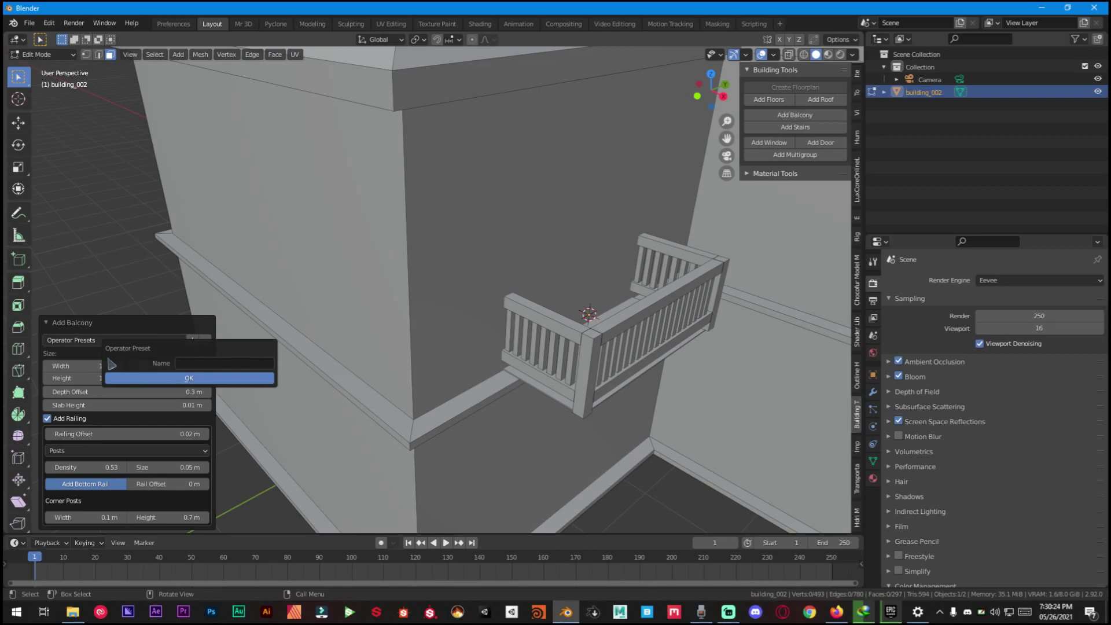
pyautogui.click(90, 341)
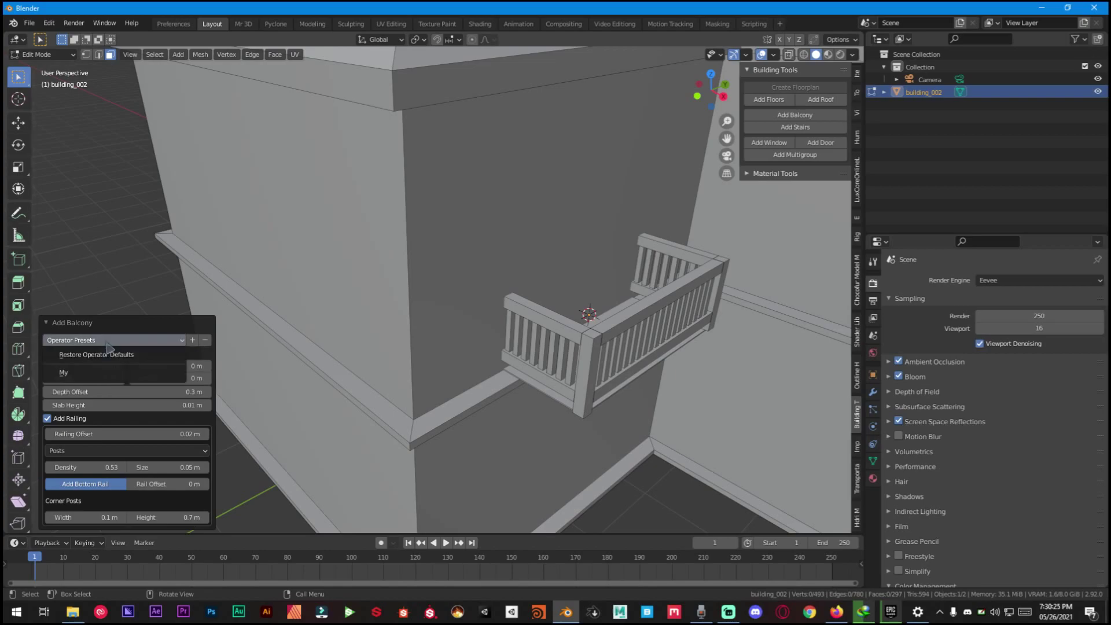
pyautogui.click(88, 375)
pyautogui.moveTo(553, 361); pyautogui.dragTo(457, 295, button='middle')
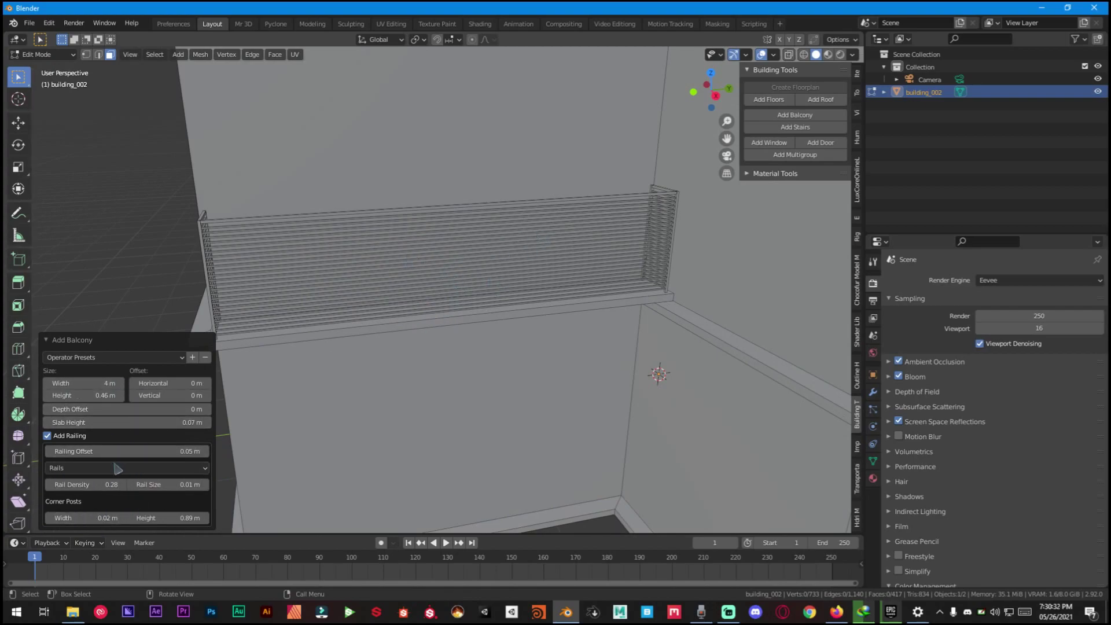
pyautogui.moveTo(481, 332); pyautogui.dragTo(512, 333, button='middle')
pyautogui.moveTo(322, 309); pyautogui.dragTo(415, 290, button='middle')
# Add a door to the upper wall behind the balcony
pyautogui.click(432, 216)
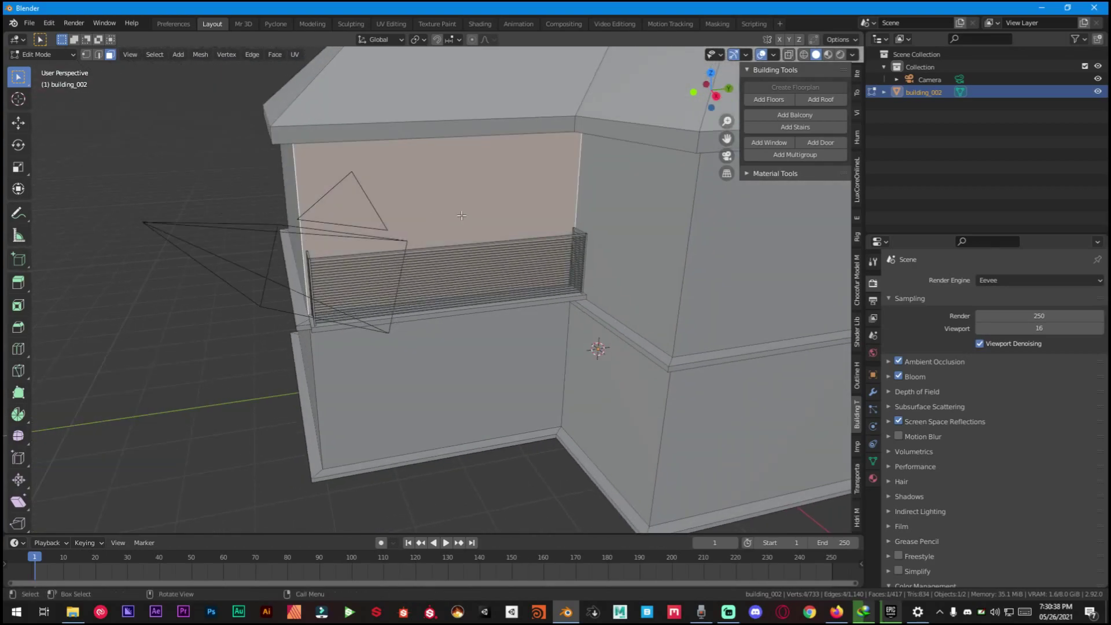
pyautogui.moveTo(475, 225); pyautogui.dragTo(453, 225, button='middle')
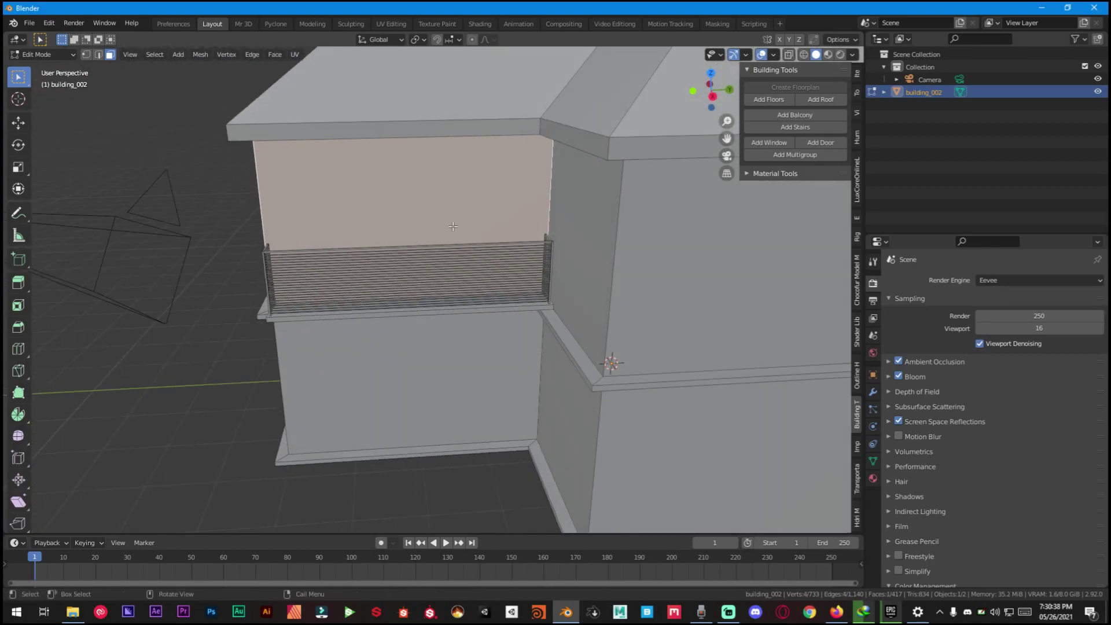
pyautogui.click(820, 143)
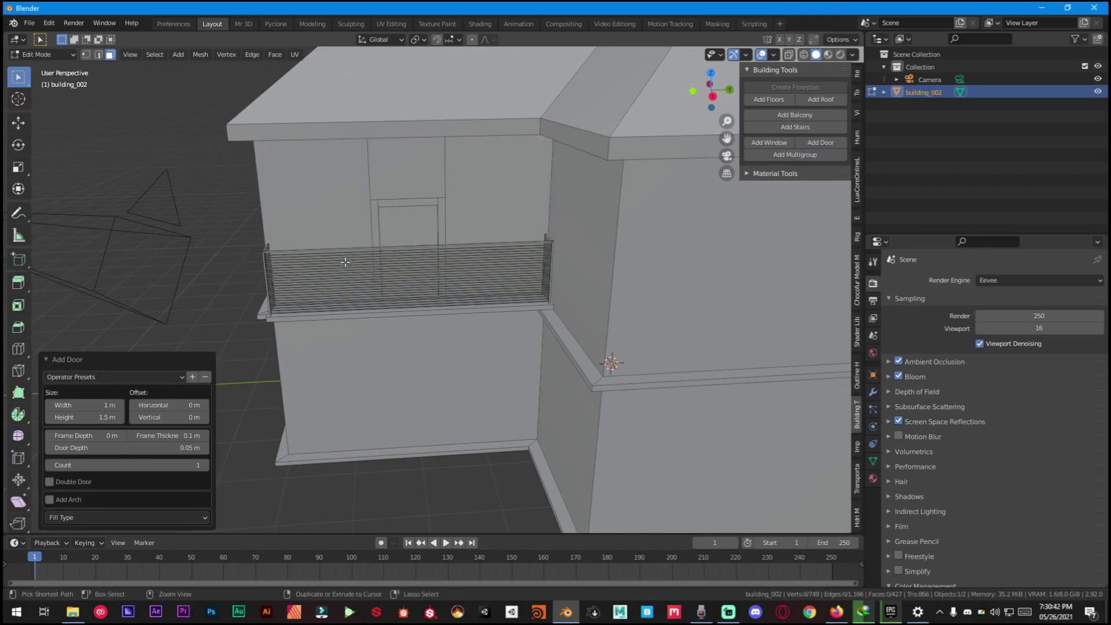
pyautogui.moveTo(355, 274); pyautogui.dragTo(399, 221, button='middle')
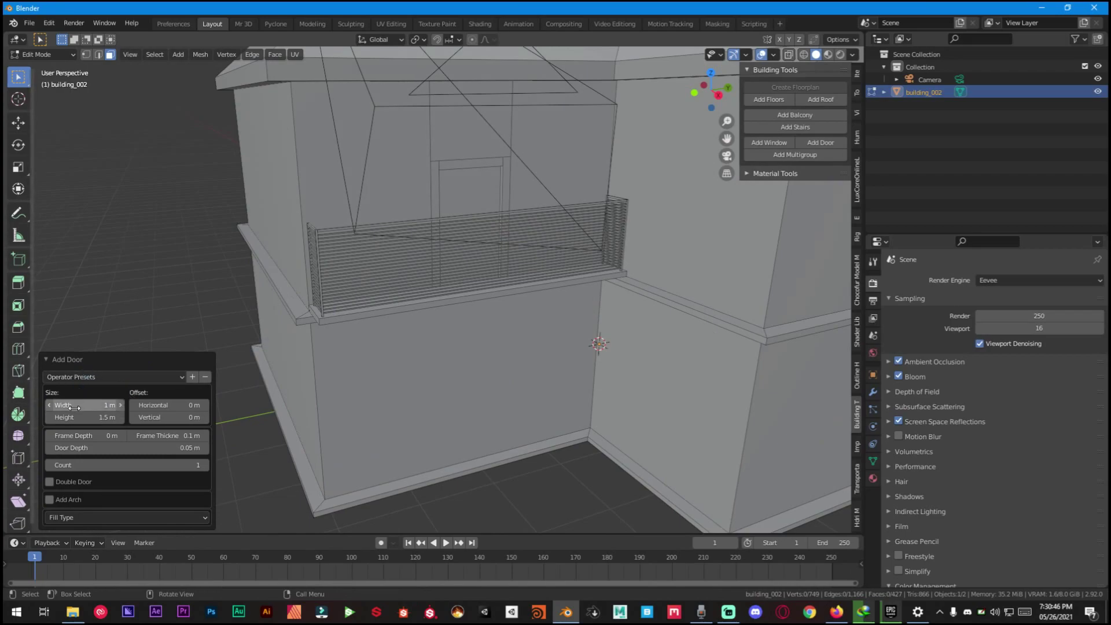
pyautogui.moveTo(74, 407); pyautogui.dragTo(70, 407)
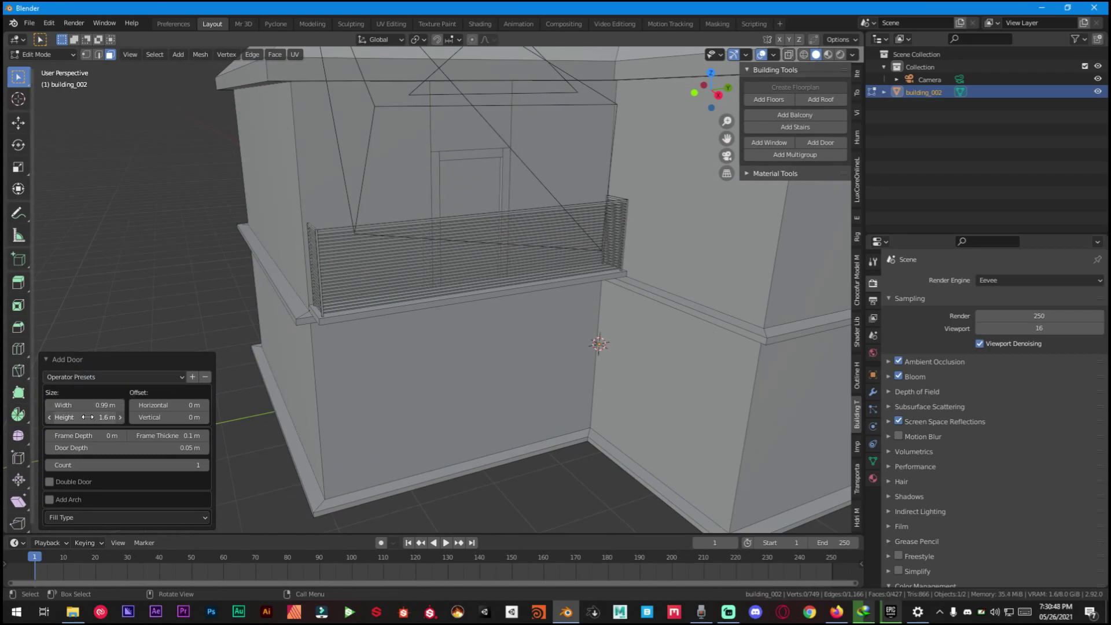
pyautogui.moveTo(168, 406); pyautogui.dragTo(181, 407)
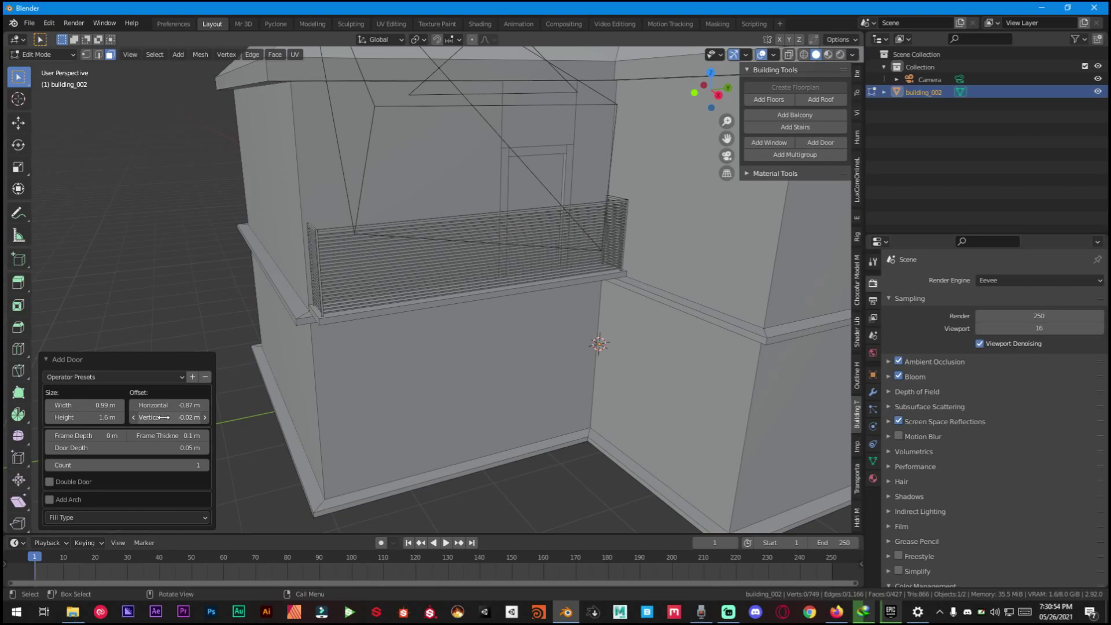
pyautogui.press('Escape')
# Give the door frame 0.11 m depth and 0.06 m thickness
pyautogui.moveTo(359, 219); pyautogui.dragTo(294, 315, button='middle')
pyautogui.scroll(1, 346, 266)
pyautogui.scroll(1, 345, 265)
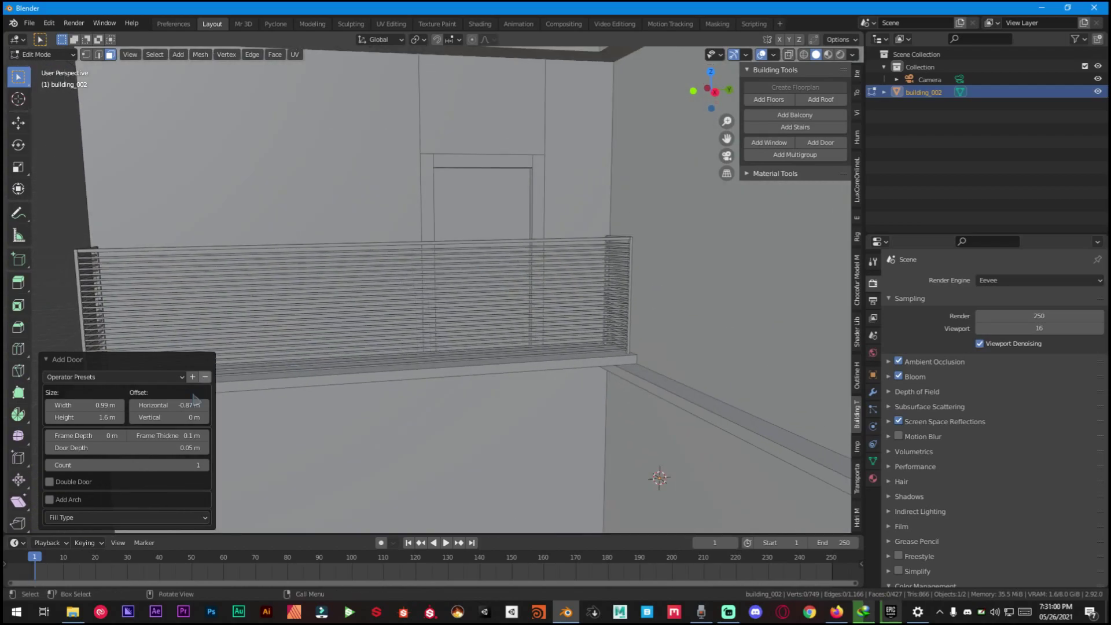
pyautogui.moveTo(75, 436)
pyautogui.mouseDown()
pyautogui.moveTo(104, 437)
pyautogui.moveTo(76, 435)
pyautogui.mouseUp()
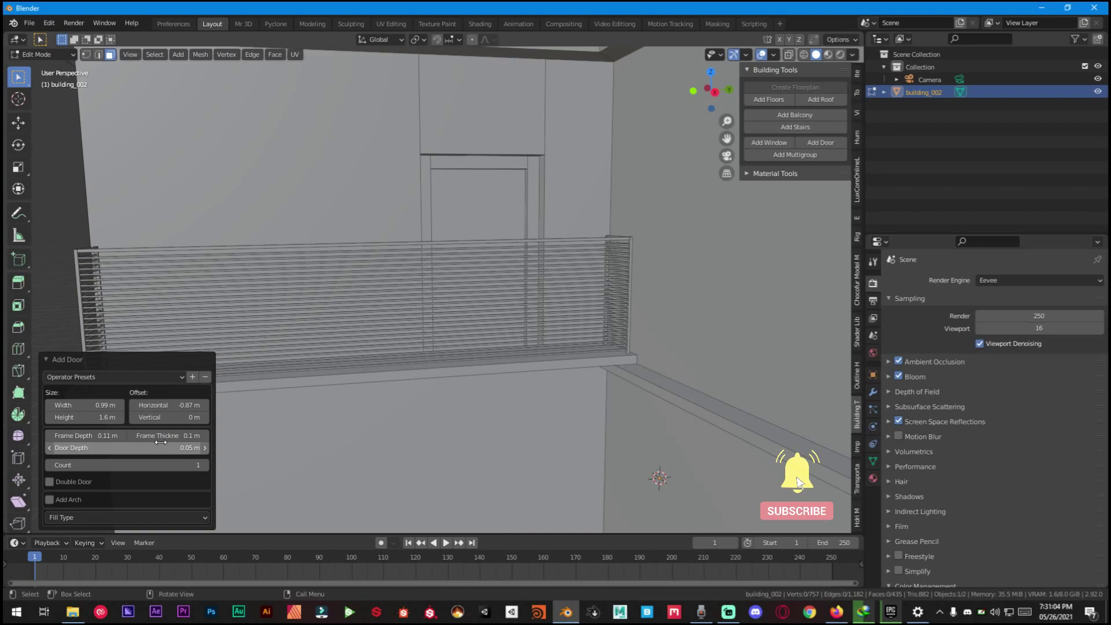
pyautogui.moveTo(162, 436); pyautogui.dragTo(117, 454)
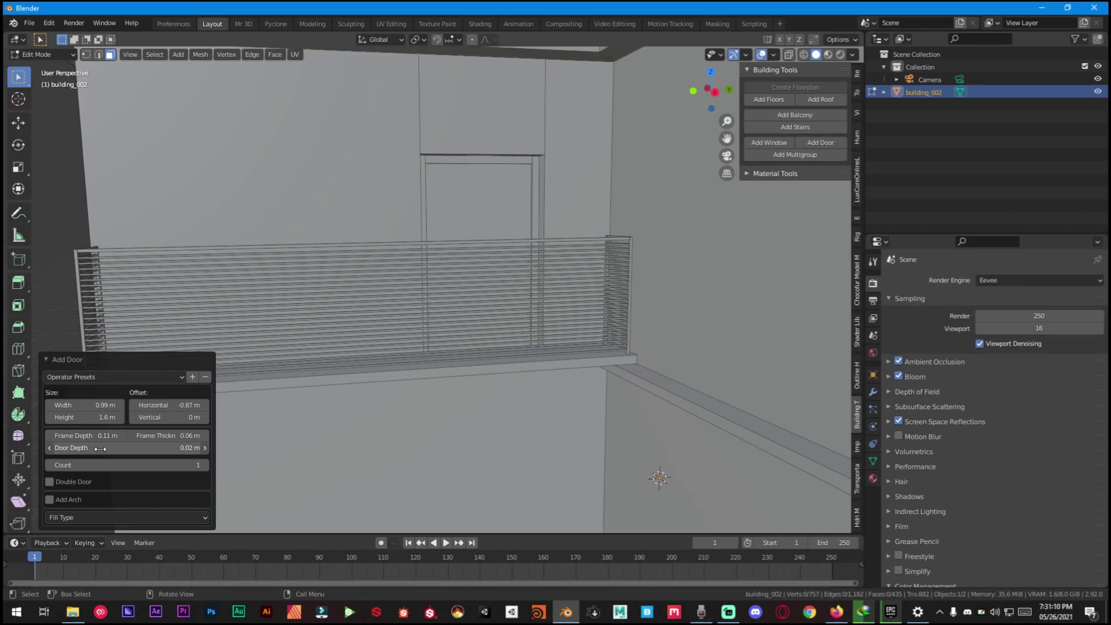
# Keep a single door and set its width to 0.85 m
pyautogui.click(204, 465)
pyautogui.moveTo(112, 462); pyautogui.dragTo(112, 461)
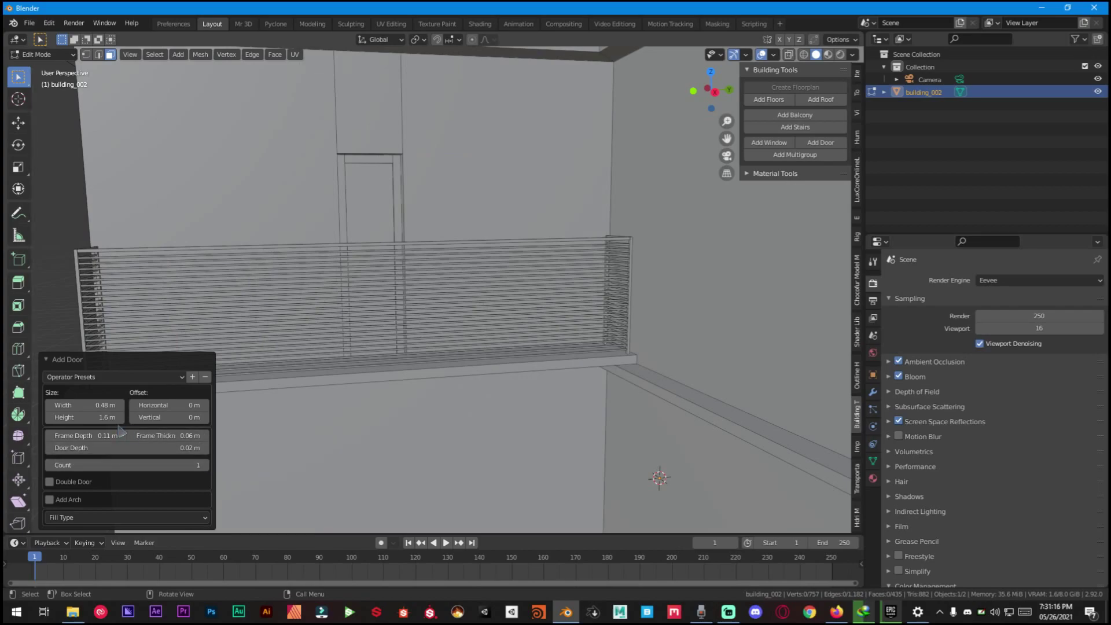
pyautogui.moveTo(91, 405)
pyautogui.mouseDown()
pyautogui.moveTo(116, 405)
pyautogui.moveTo(104, 418)
pyautogui.mouseUp()
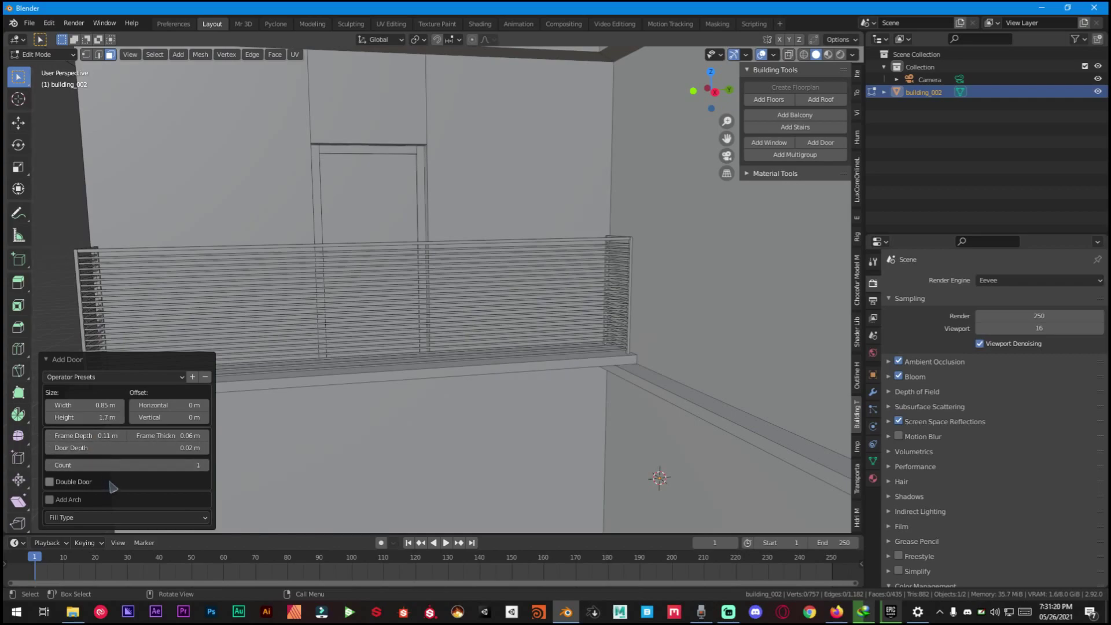
pyautogui.moveTo(315, 286); pyautogui.dragTo(344, 306, button='middle')
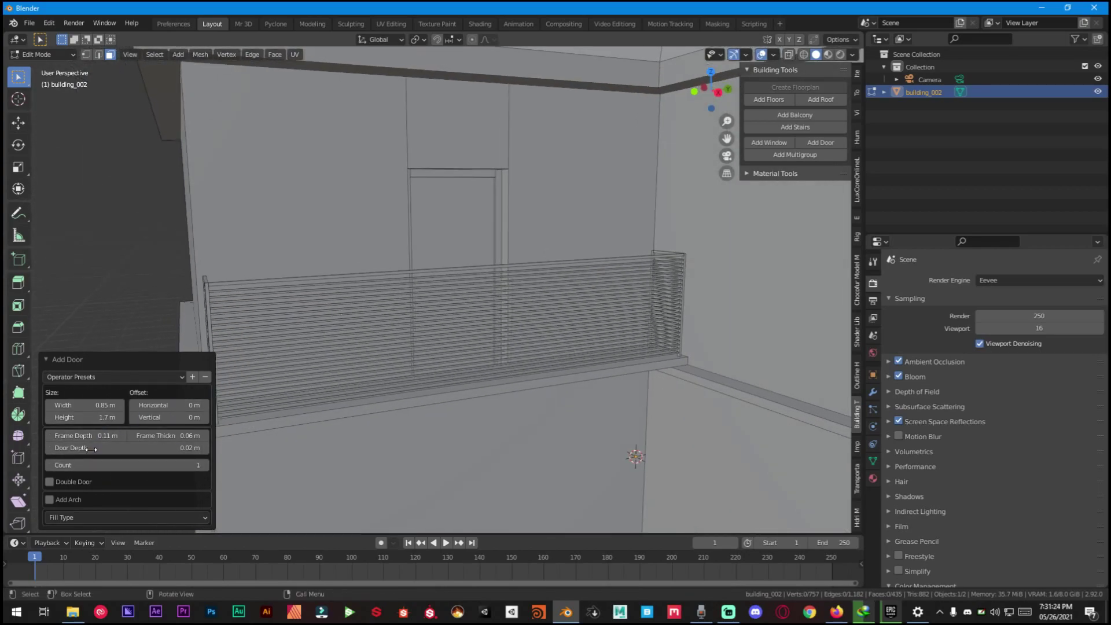
pyautogui.click(197, 465)
pyautogui.press('Return')
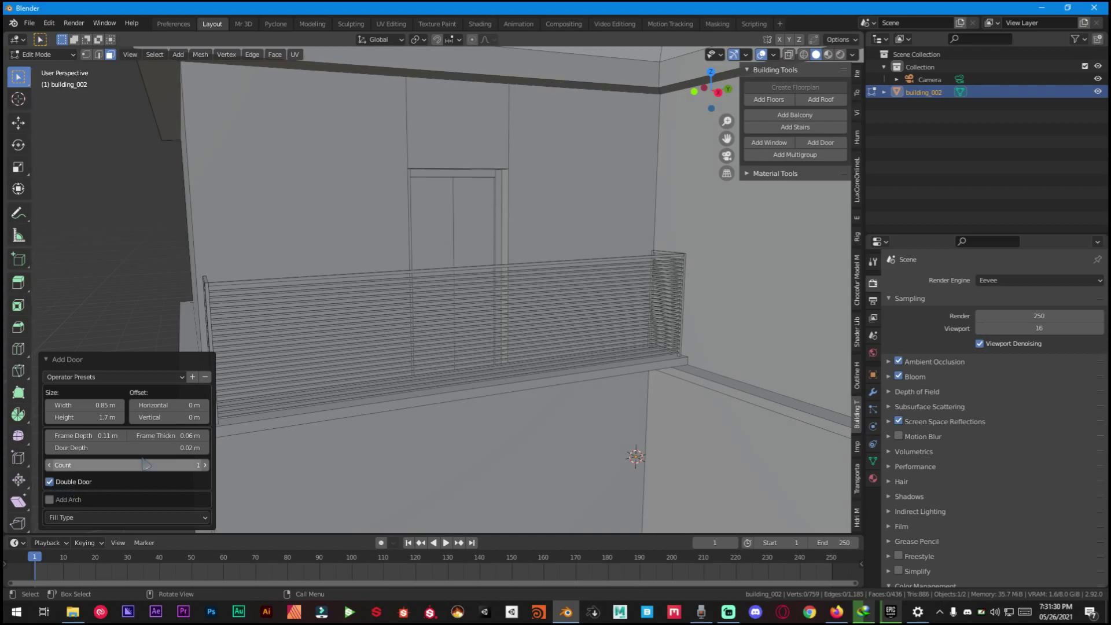
# Give the balcony door a round sphere arch 0.62 m tall
pyautogui.moveTo(439, 252); pyautogui.dragTo(427, 270, button='middle')
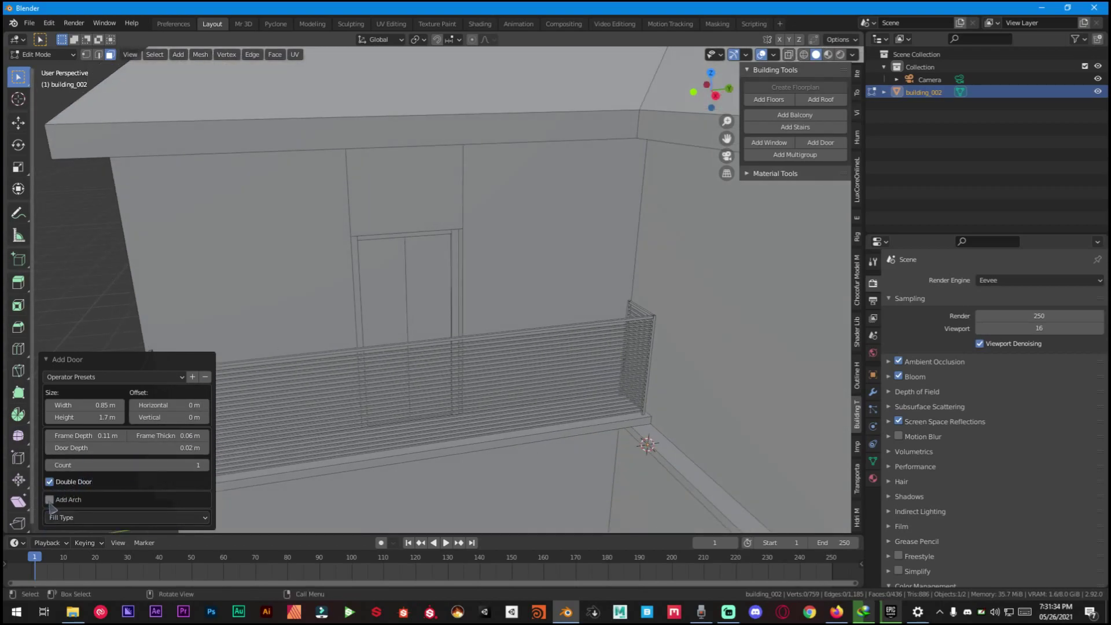
pyautogui.click(49, 500)
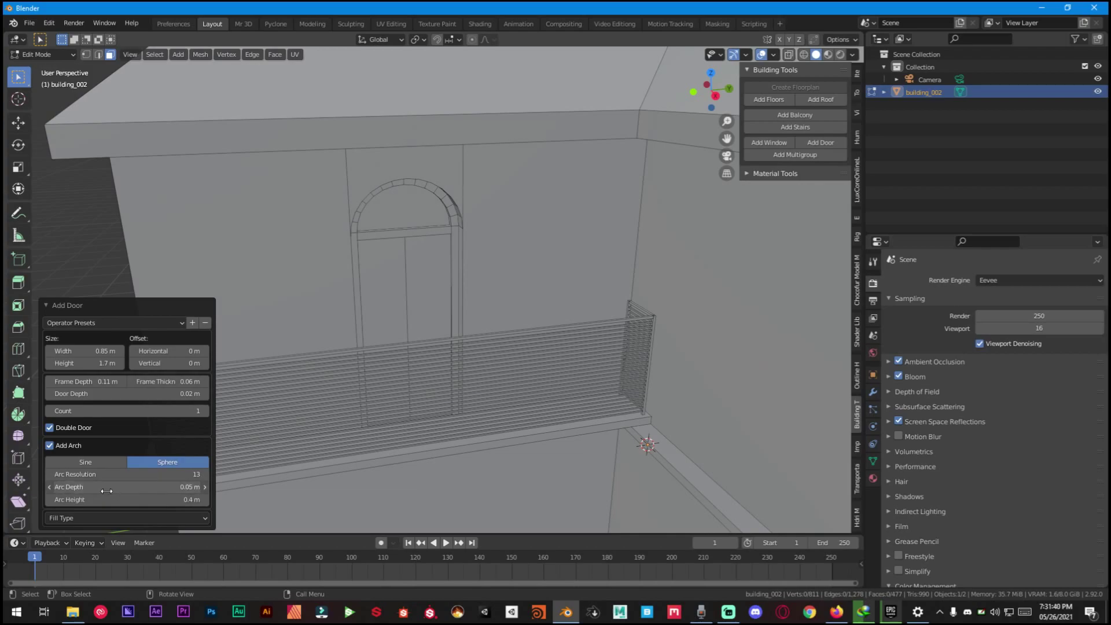
pyautogui.moveTo(117, 490); pyautogui.dragTo(138, 501)
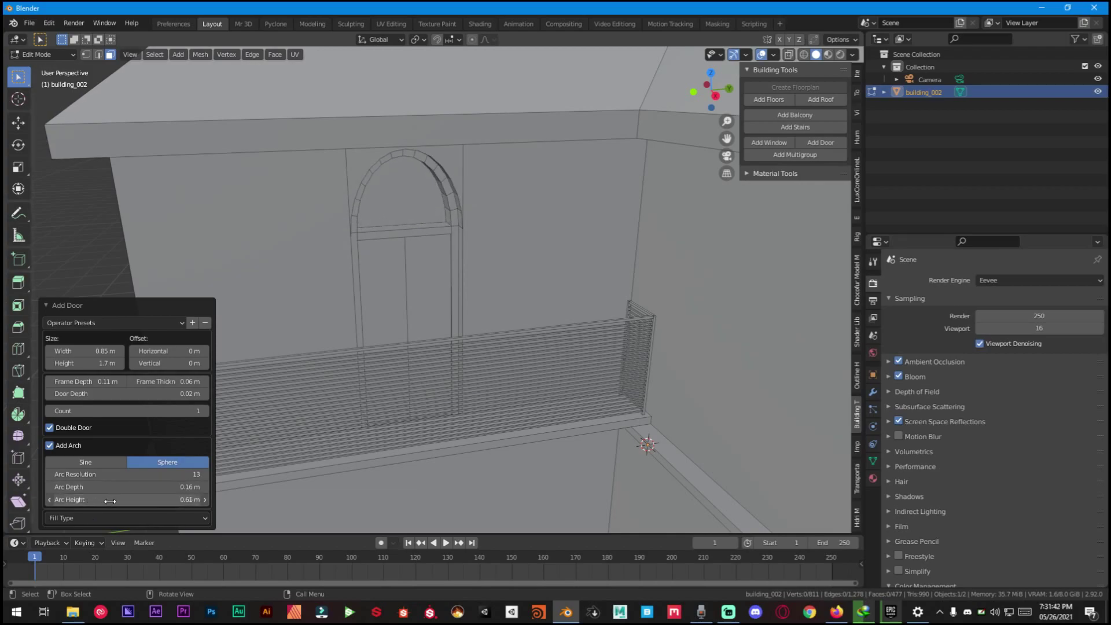
pyautogui.click(87, 462)
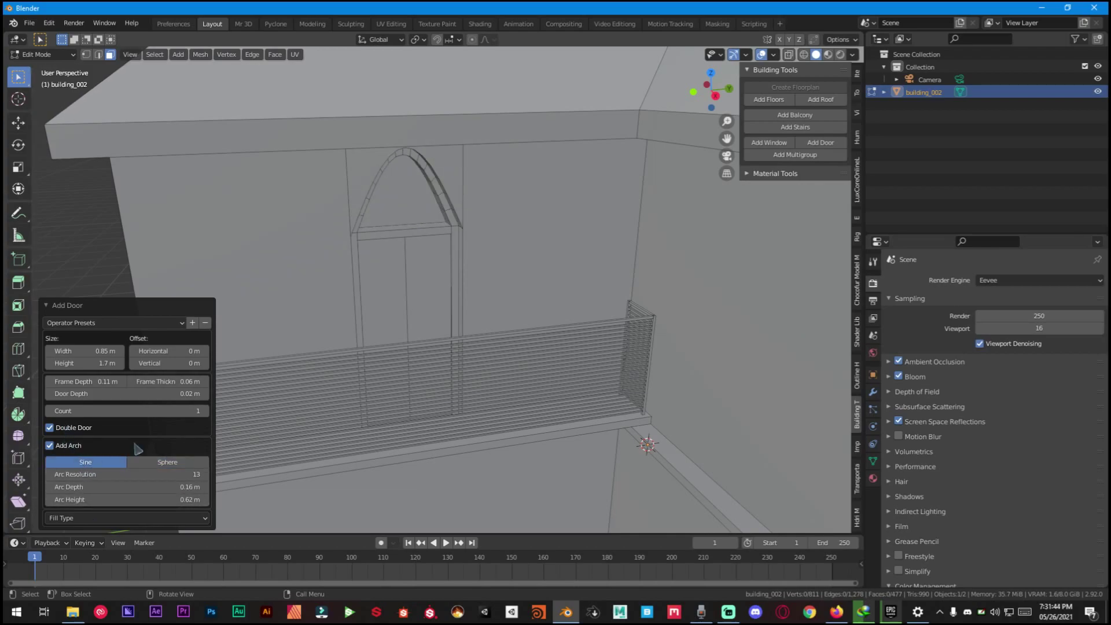
pyautogui.click(149, 464)
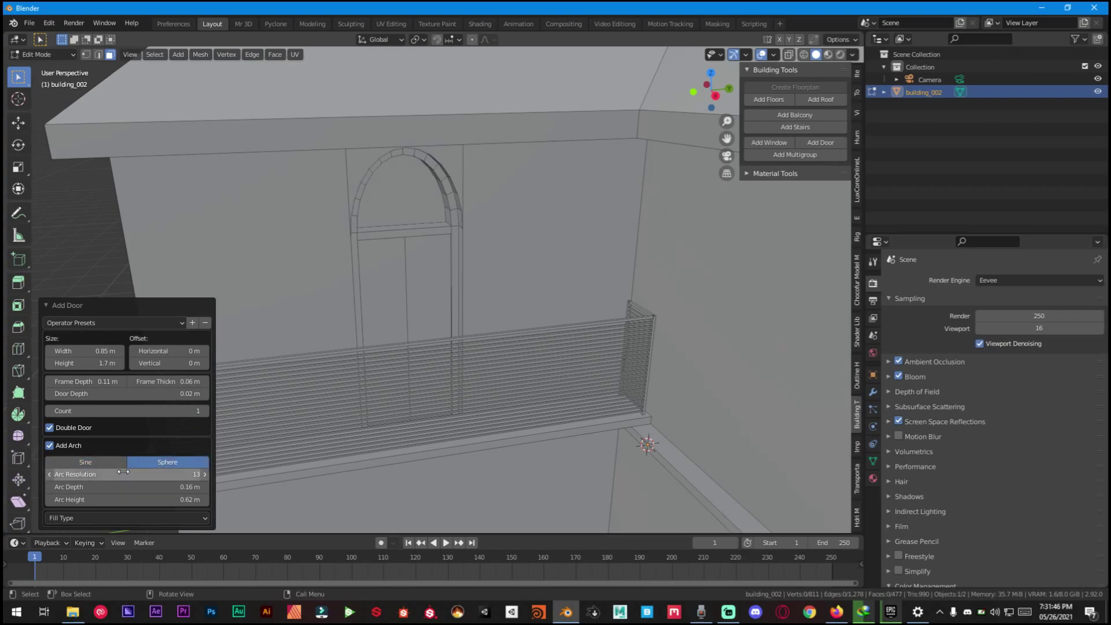
# Set the door's fill type to Louver
pyautogui.click(89, 518)
pyautogui.click(71, 546)
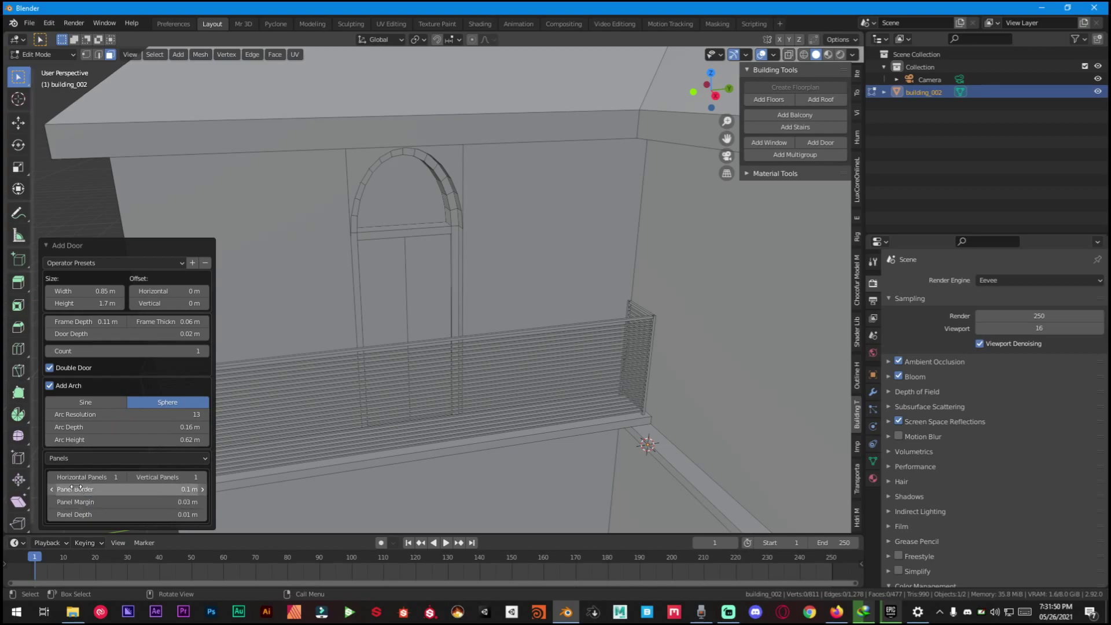
pyautogui.click(74, 458)
pyautogui.click(74, 513)
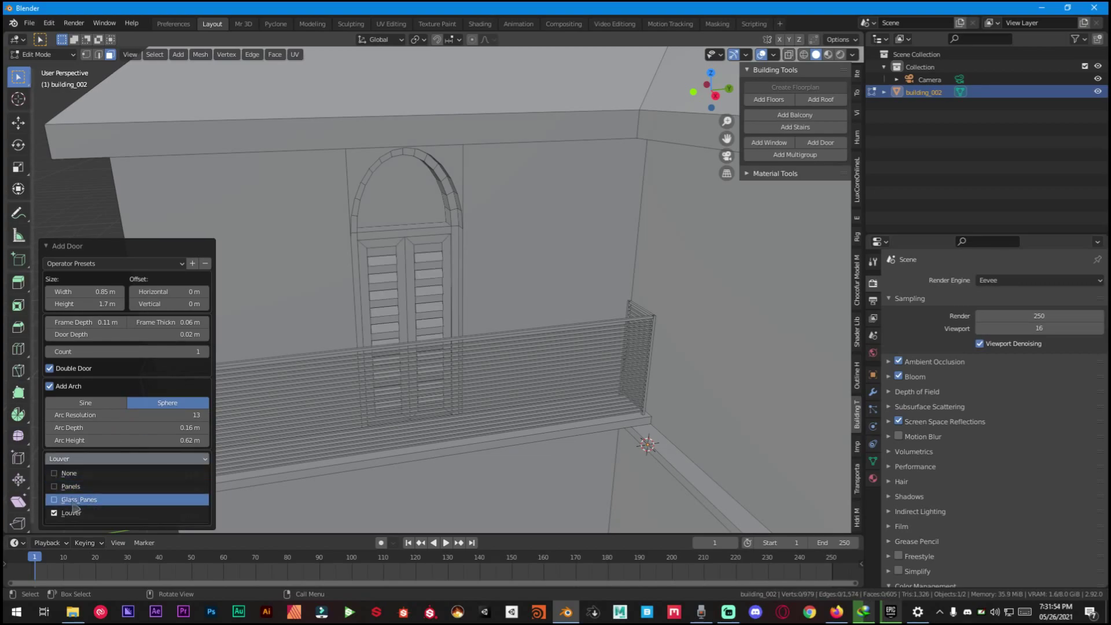
pyautogui.click(74, 501)
pyautogui.click(80, 477)
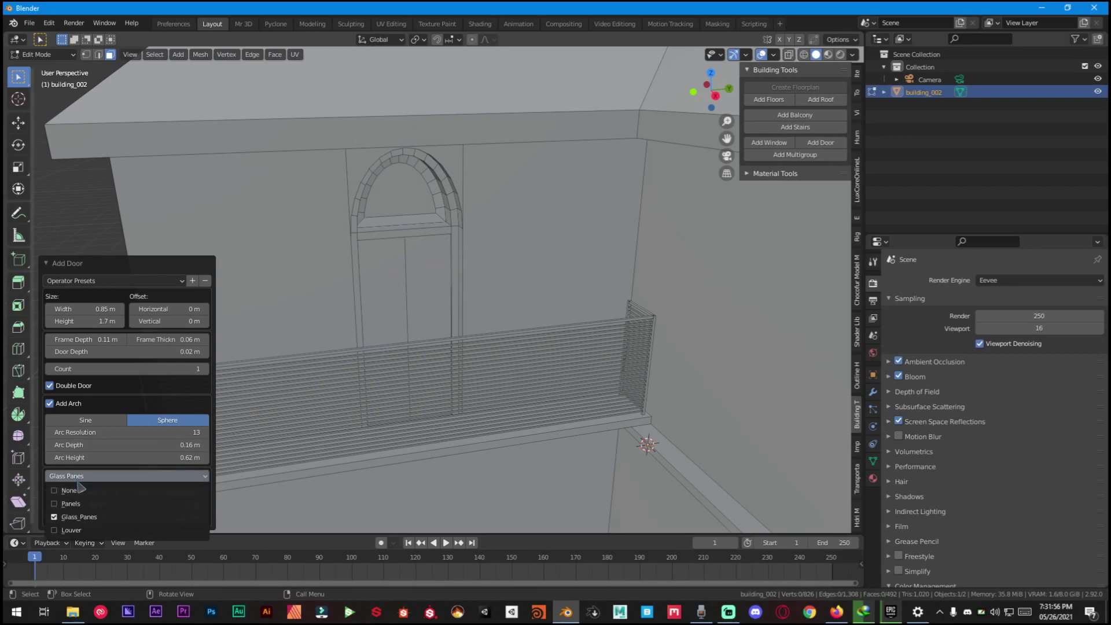
pyautogui.click(71, 530)
# Widen the door from 0.85 m to 1.2 m and shift it -1 m horizontally
pyautogui.moveTo(351, 269); pyautogui.dragTo(405, 288, button='middle')
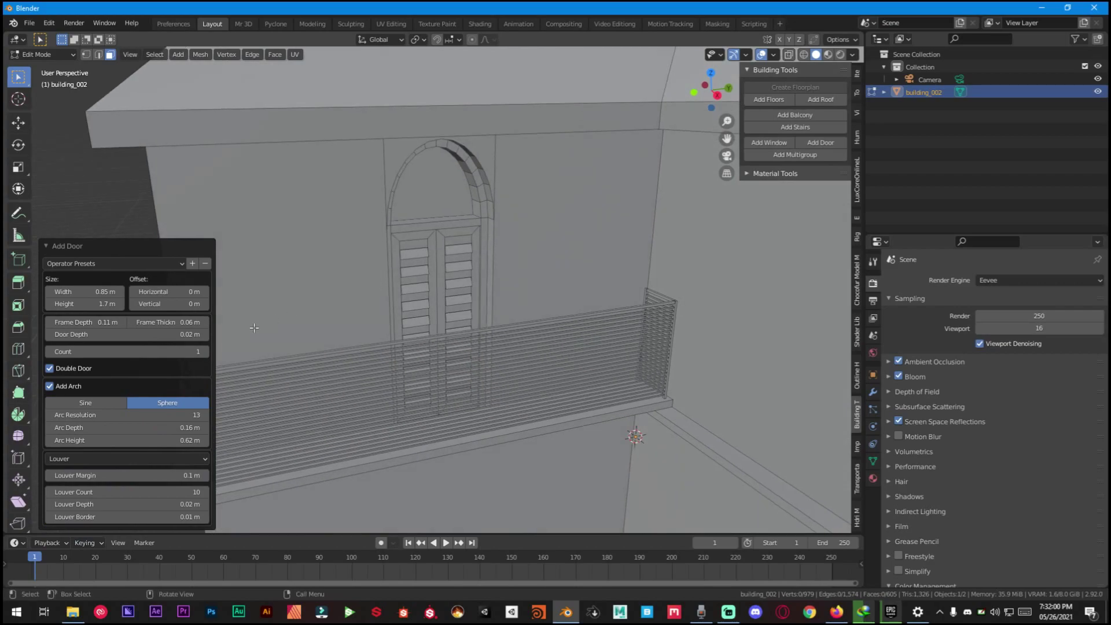
pyautogui.moveTo(90, 294); pyautogui.dragTo(118, 294)
pyautogui.moveTo(330, 276); pyautogui.dragTo(278, 267, button='middle')
pyautogui.scroll(-8, 278, 268)
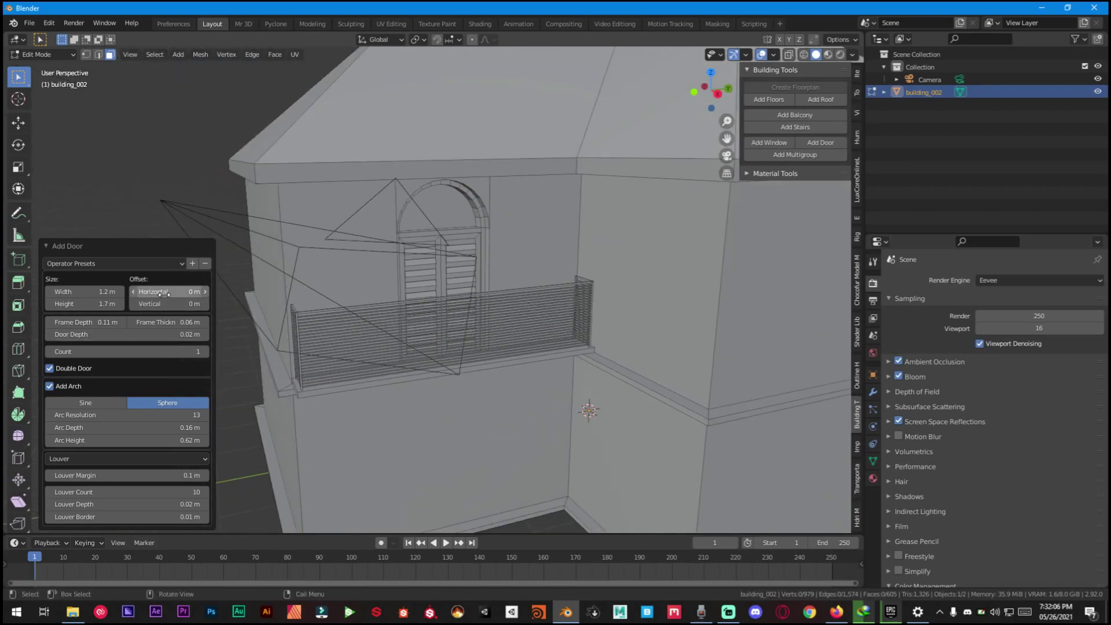
pyautogui.moveTo(167, 293); pyautogui.dragTo(100, 274)
# Turn the view to face the balcony and select the wall beside the door
pyautogui.moveTo(485, 289); pyautogui.dragTo(386, 268, button='middle')
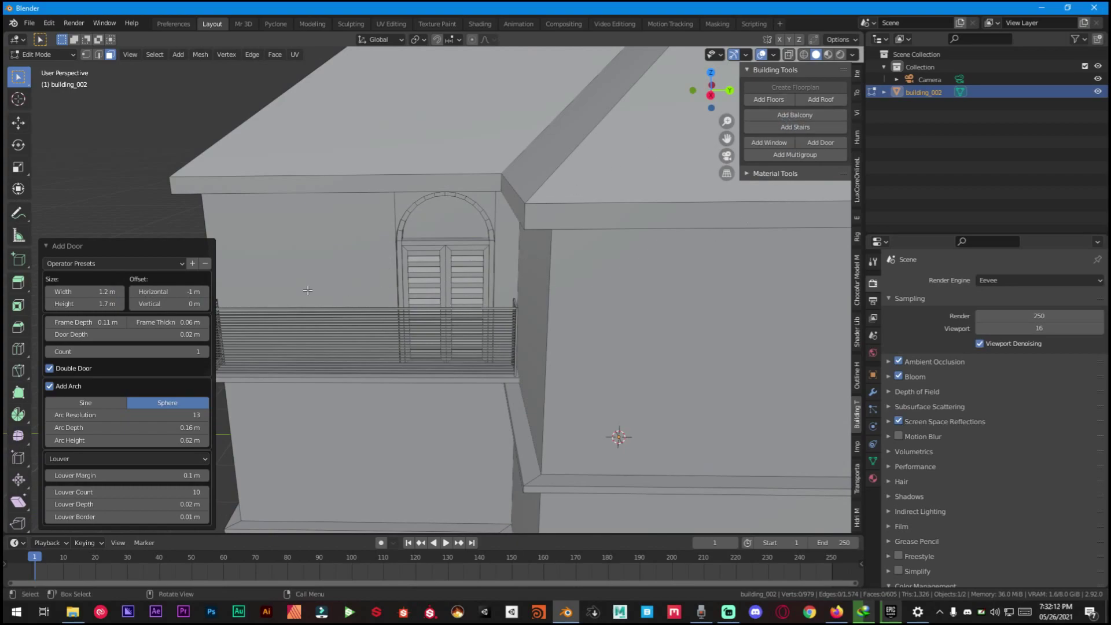
pyautogui.click(318, 246)
pyautogui.moveTo(346, 287); pyautogui.dragTo(384, 237, button='middle')
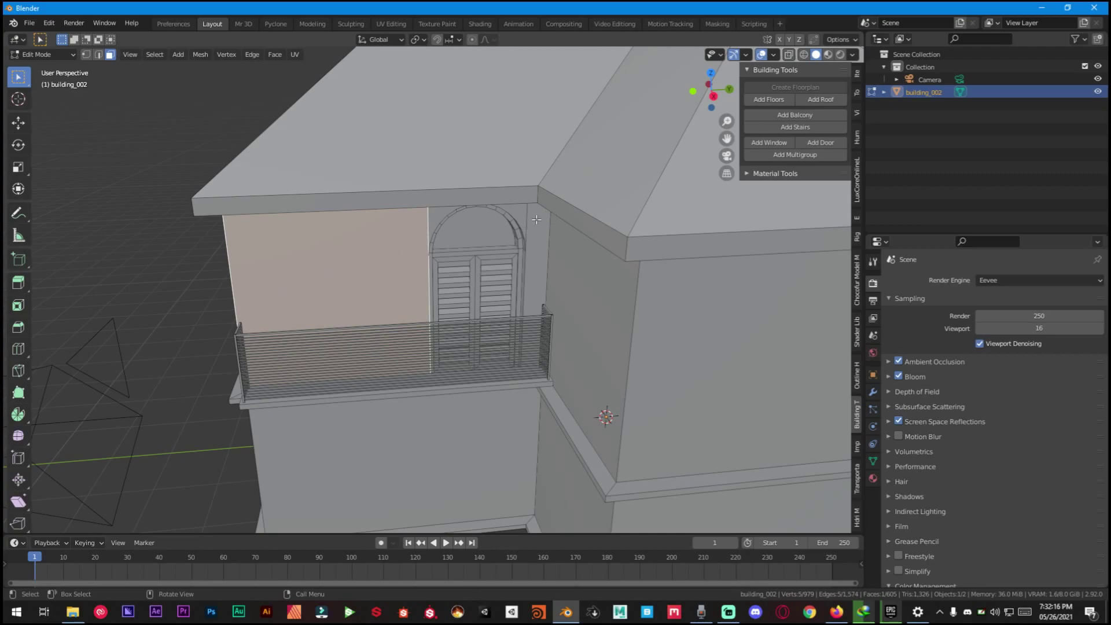
# Add a rectangular window 1.7 m wide to the selected wall face
pyautogui.click(760, 146)
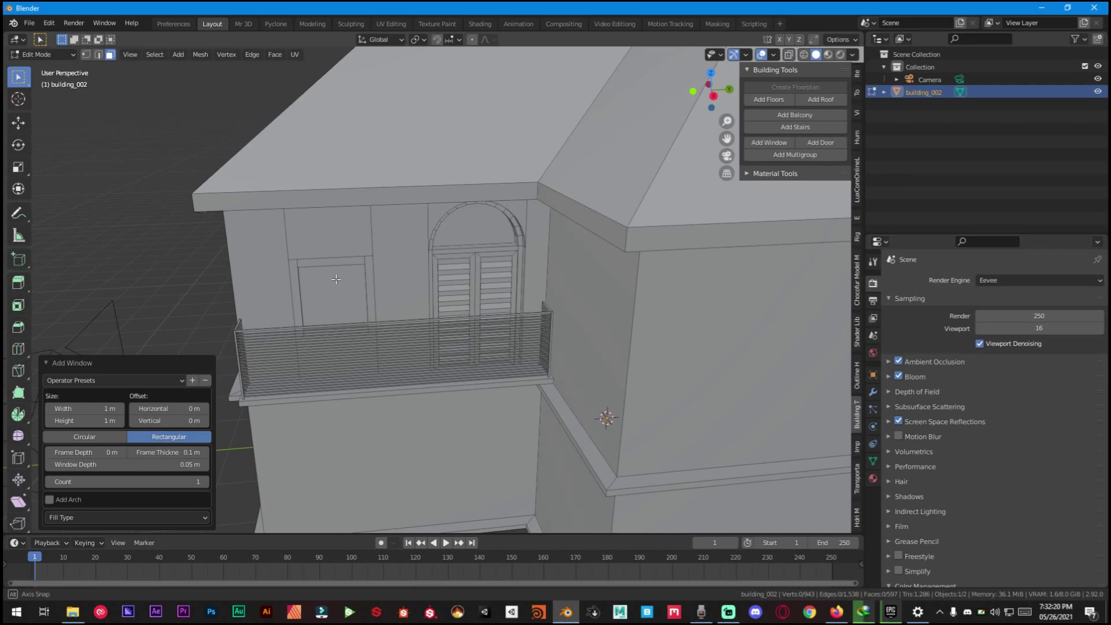
pyautogui.moveTo(358, 272); pyautogui.dragTo(383, 288, button='middle')
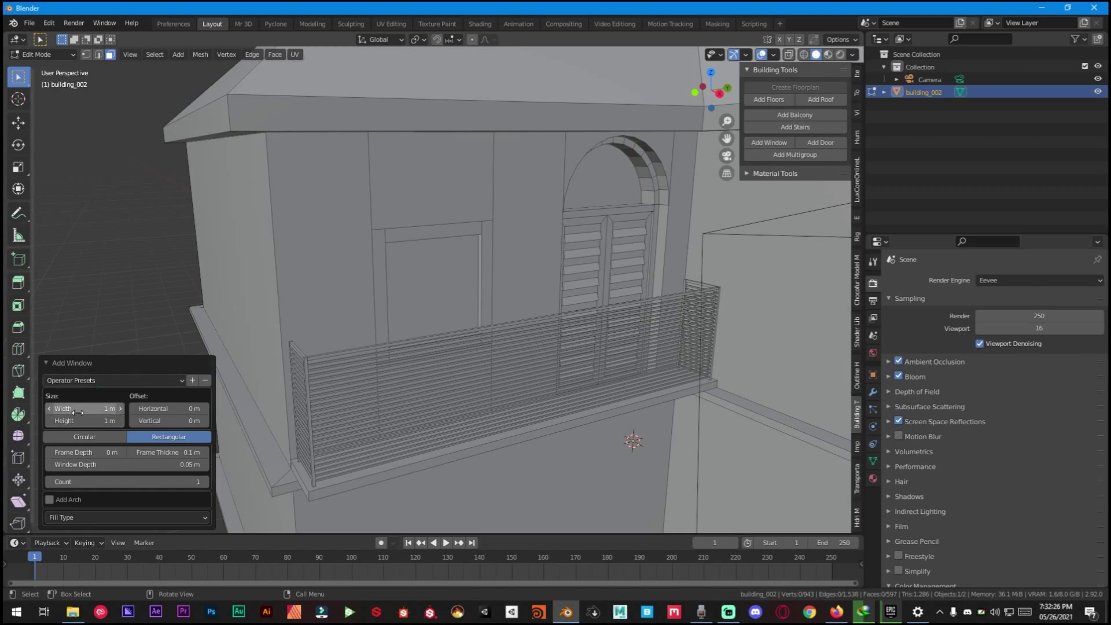
pyautogui.moveTo(82, 410); pyautogui.dragTo(175, 423)
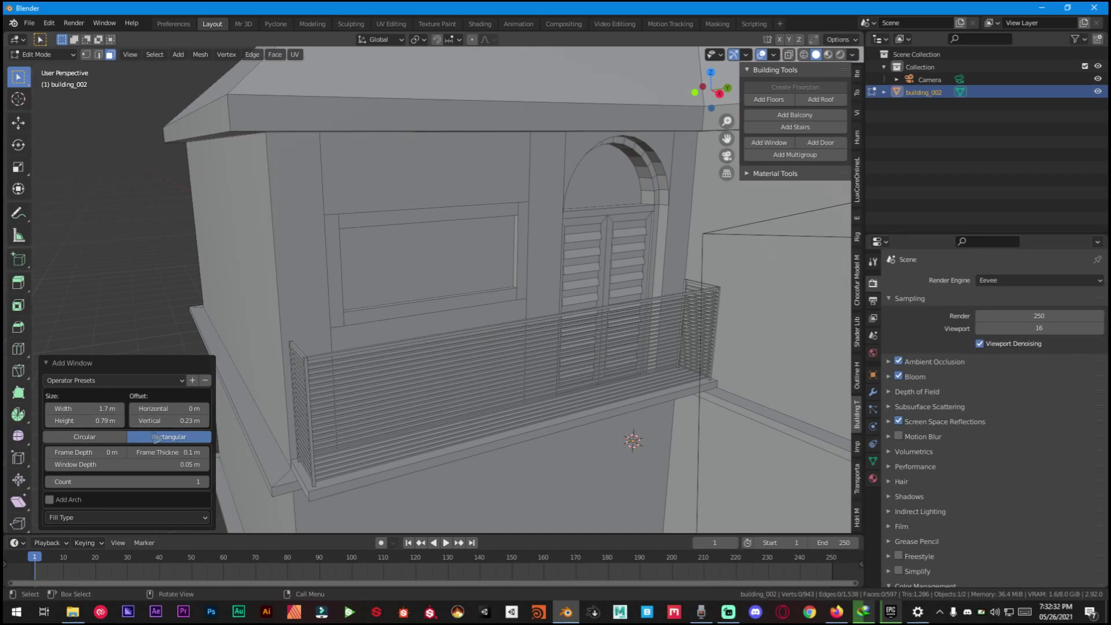
pyautogui.click(86, 437)
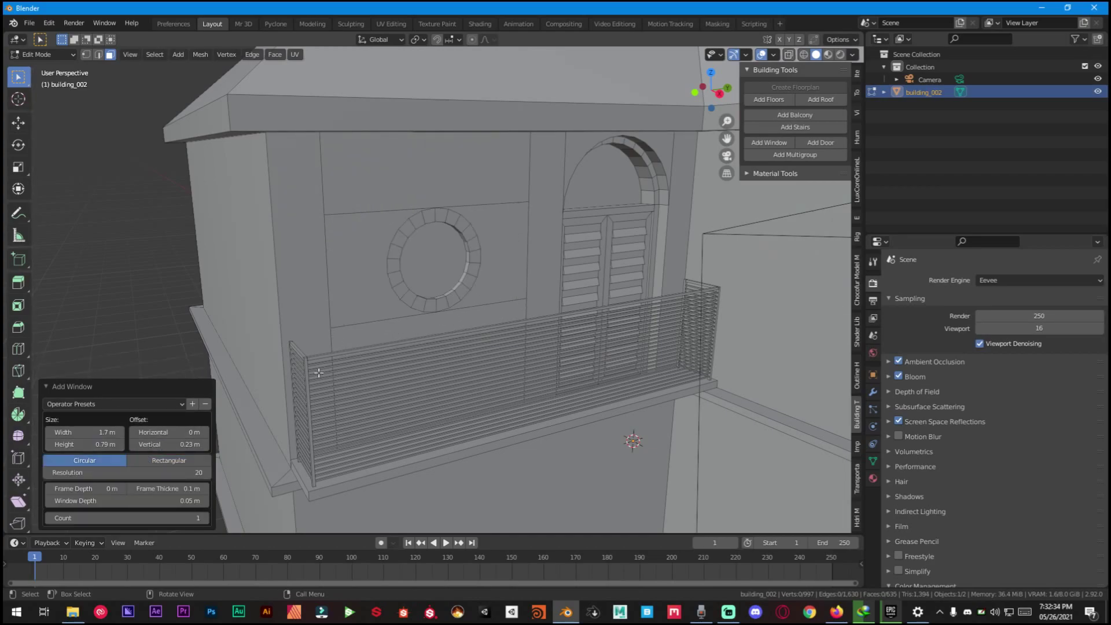
pyautogui.click(148, 461)
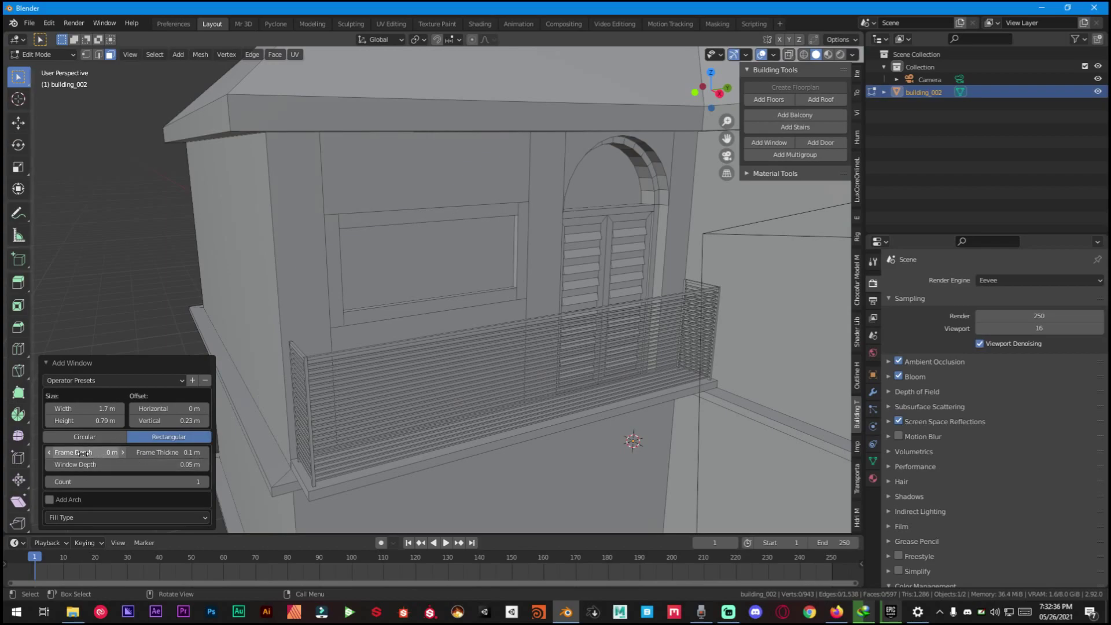
# Set frame depth 0.1 m and window depth 0.07 m, keeping a single 1.7 m window
pyautogui.moveTo(87, 451); pyautogui.dragTo(155, 452)
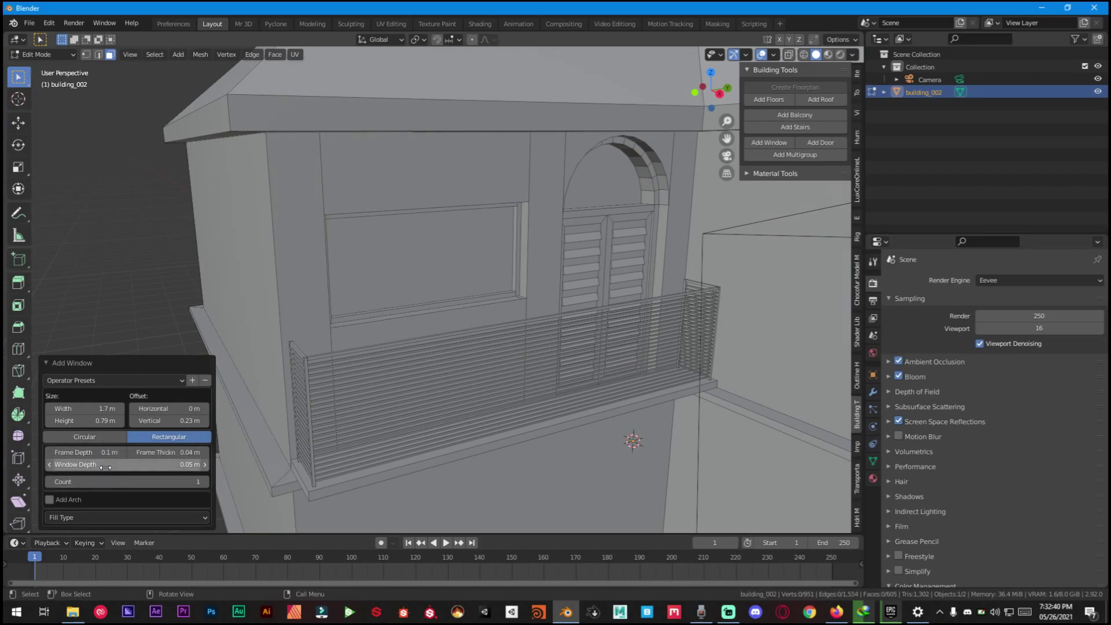
pyautogui.moveTo(105, 467); pyautogui.dragTo(113, 467)
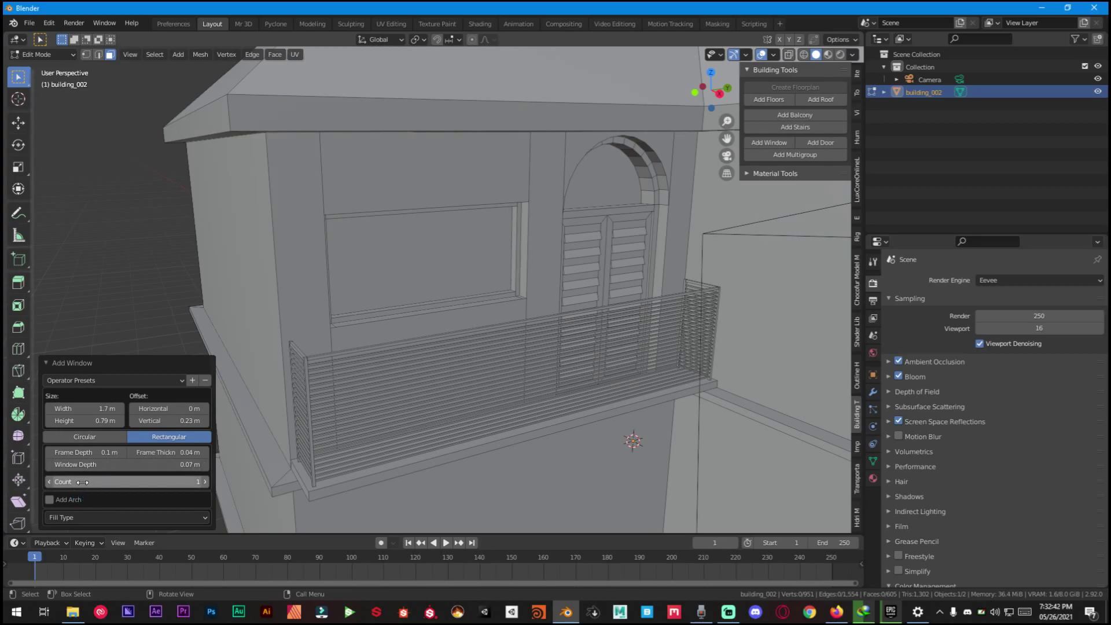
pyautogui.click(206, 483)
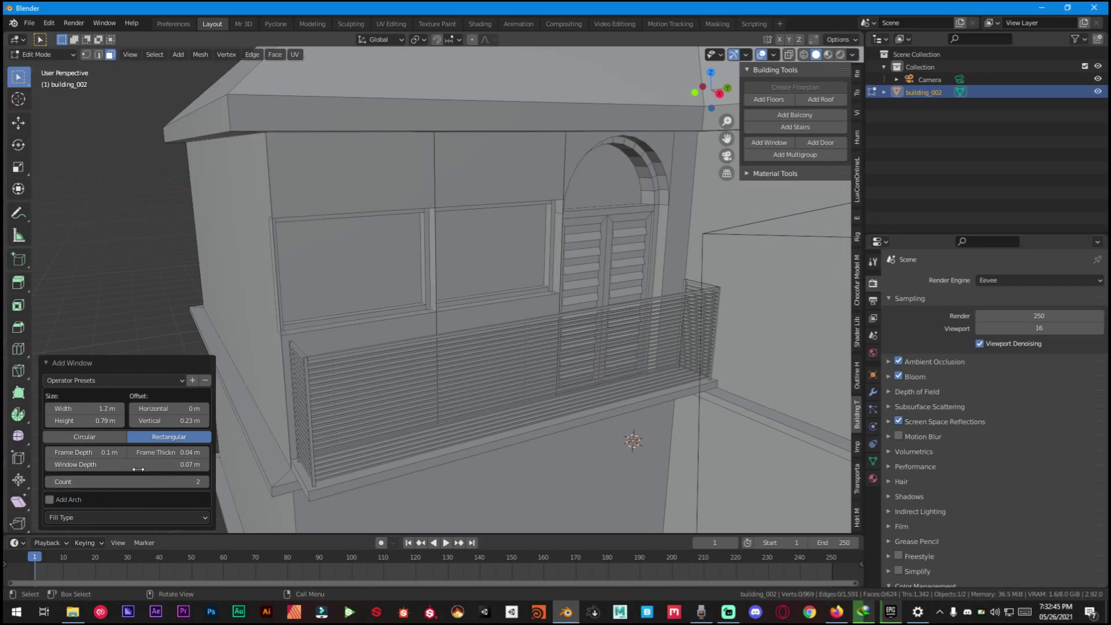
pyautogui.click(48, 484)
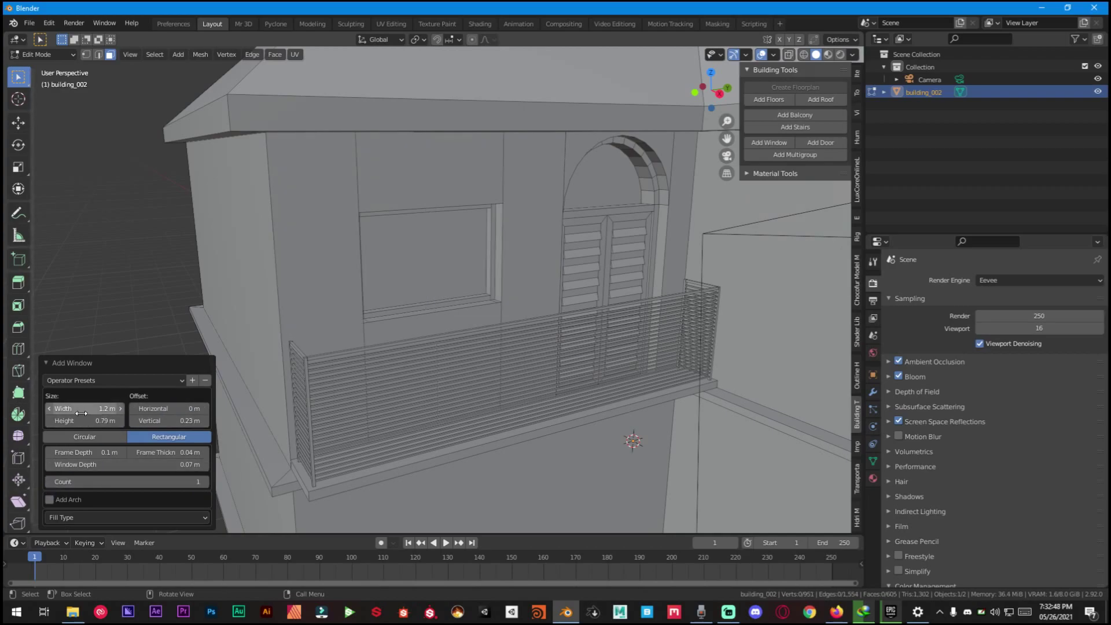
pyautogui.moveTo(81, 408); pyautogui.dragTo(122, 409)
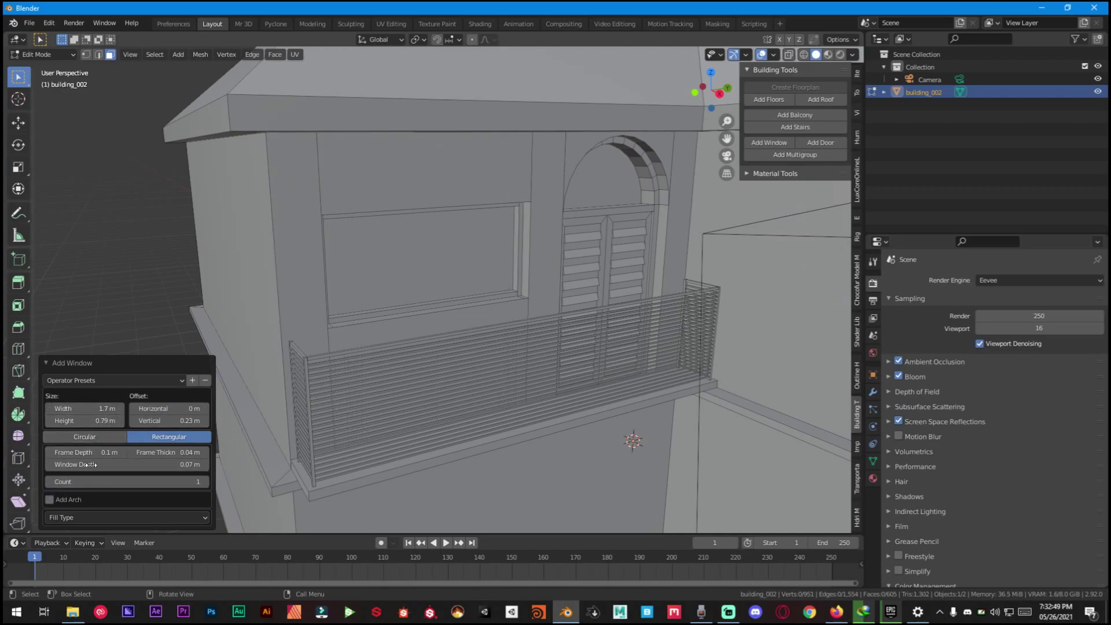
# Give the window an arched top and a louver fill
pyautogui.click(51, 500)
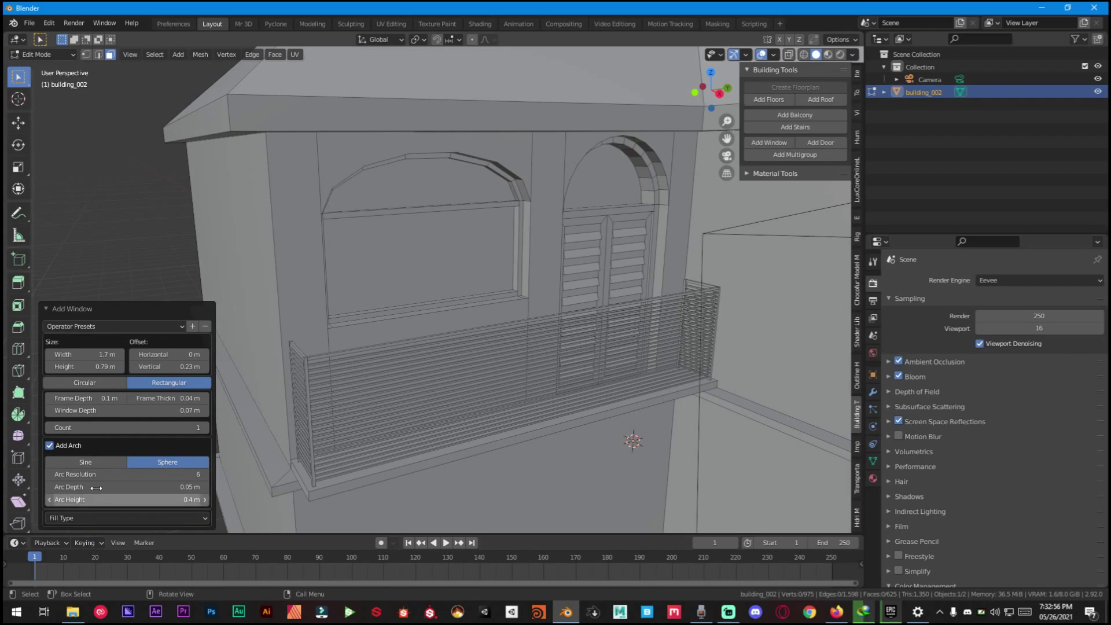
pyautogui.click(86, 518)
pyautogui.click(73, 572)
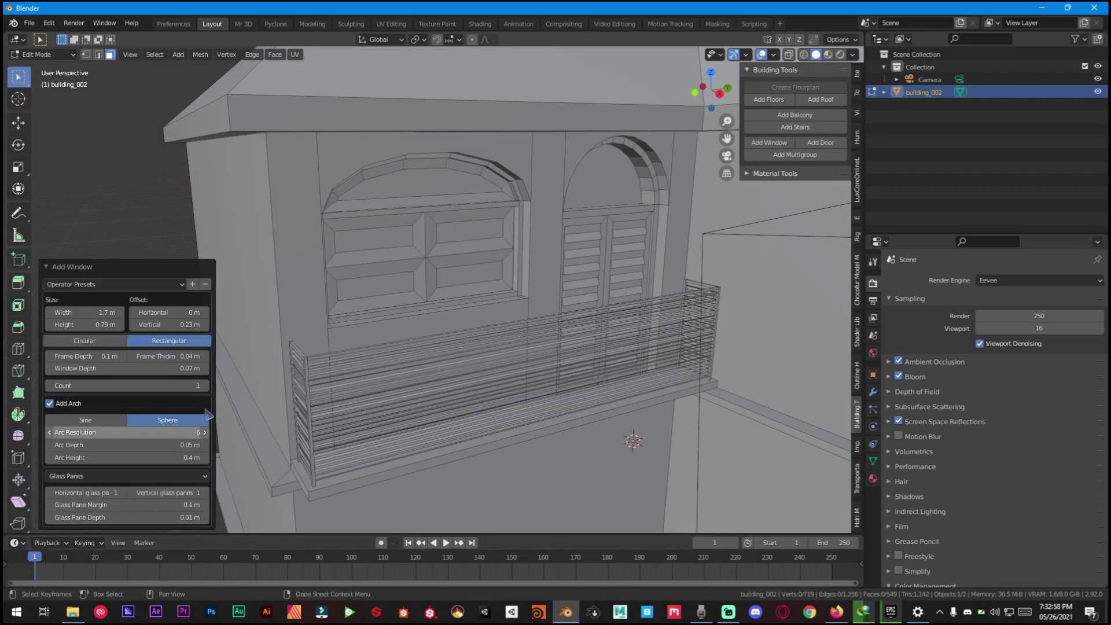
pyautogui.click(85, 476)
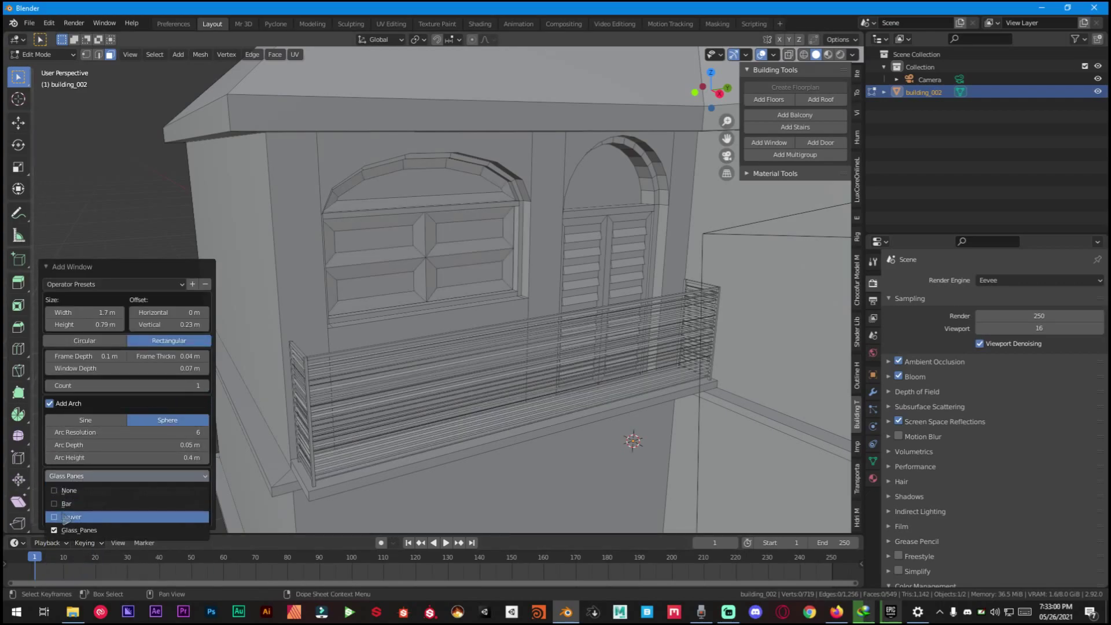
pyautogui.click(75, 517)
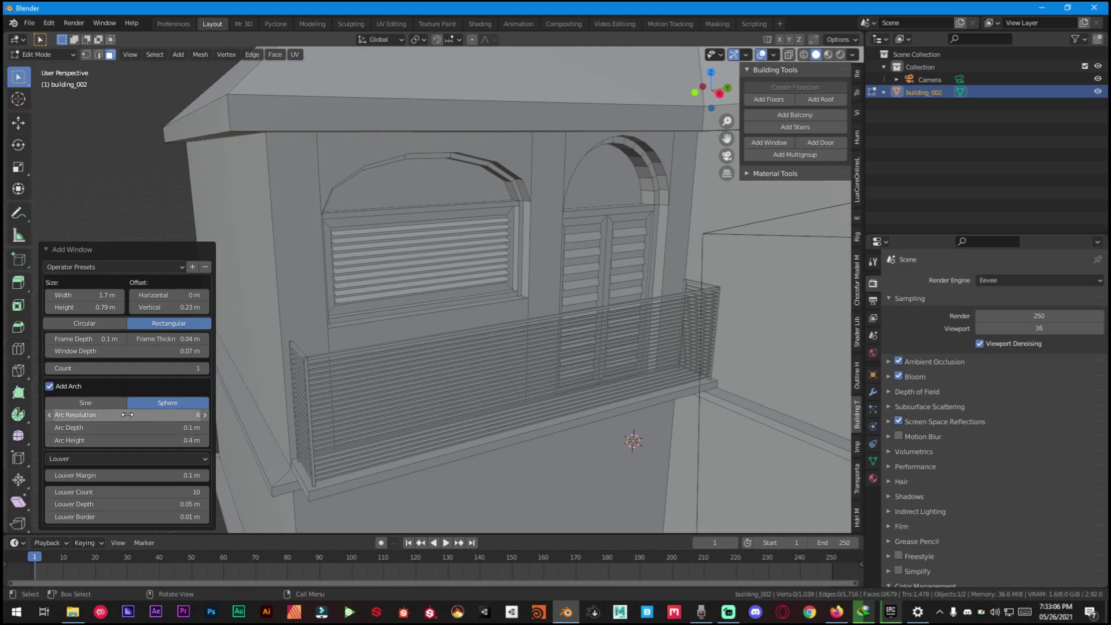
# Raise the arc resolution to 10 and the arc height to 0.53 m
pyautogui.moveTo(167, 414); pyautogui.dragTo(179, 415)
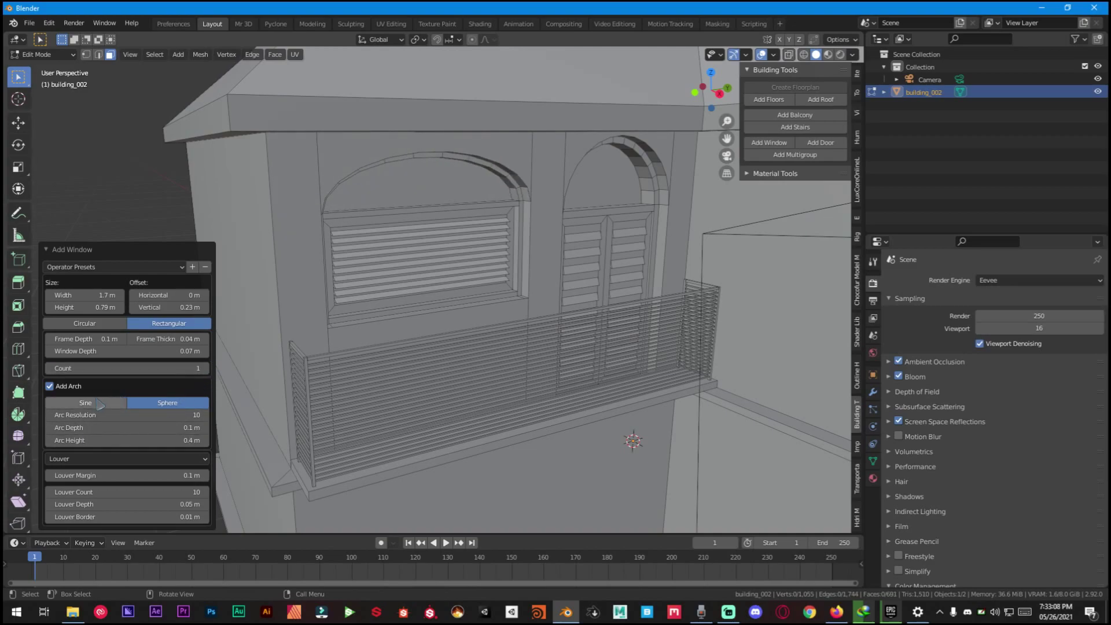
pyautogui.moveTo(97, 439); pyautogui.dragTo(117, 438)
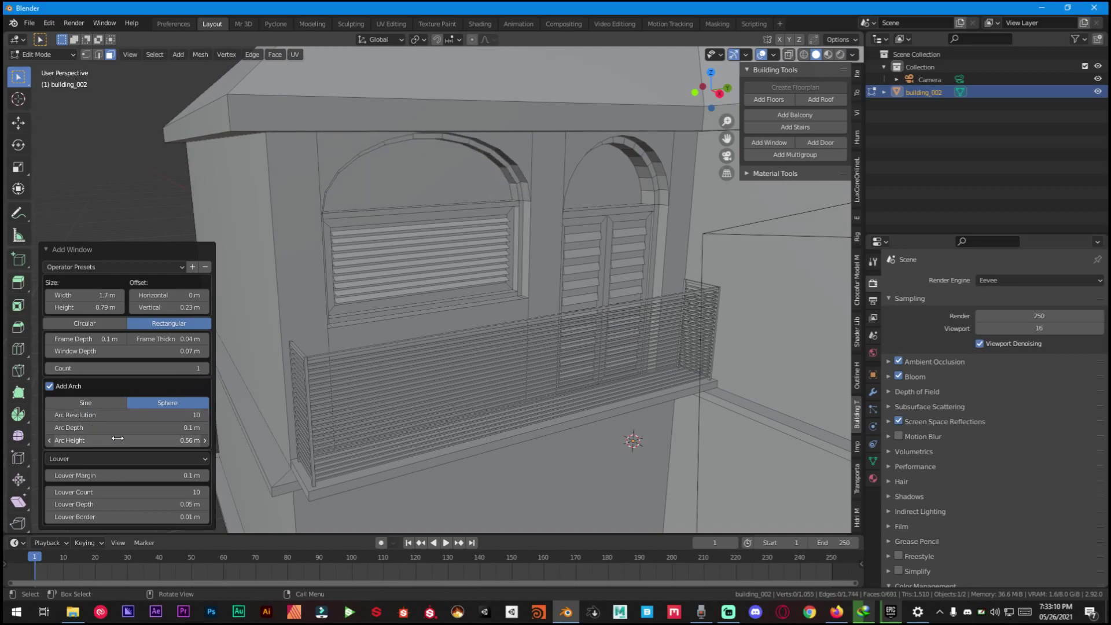
pyautogui.moveTo(386, 337); pyautogui.dragTo(480, 457, button='middle')
pyautogui.keyDown('shift'); pyautogui.moveTo(480, 457); pyautogui.dragTo(528, 276, button='middle'); pyautogui.keyUp('shift')
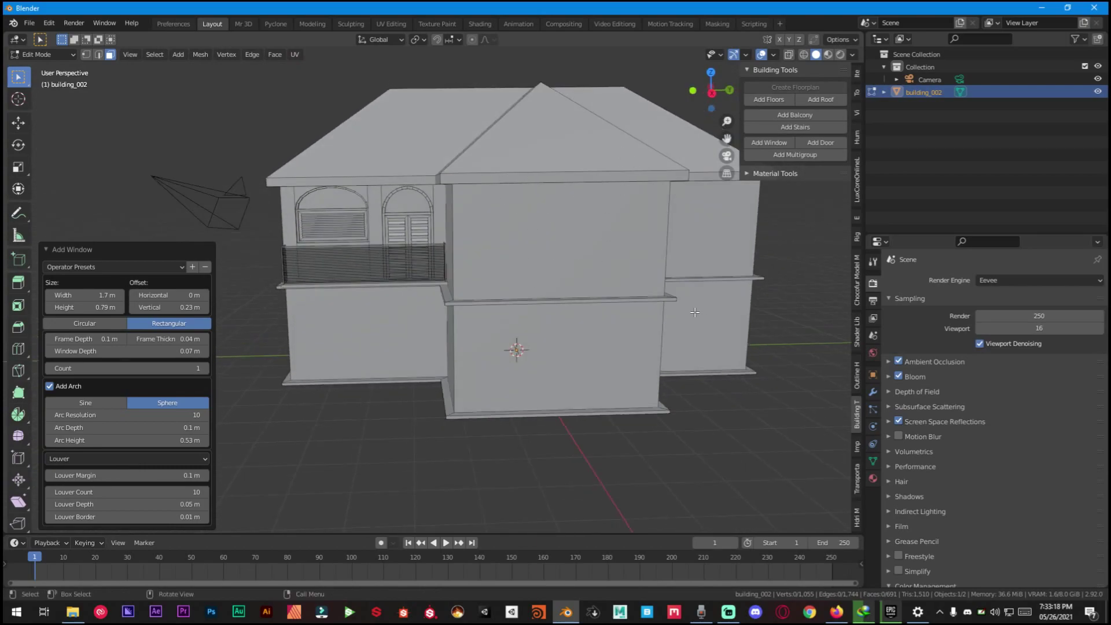
# Orbit to a three-quarter view and select the lower front wall face for the stairs
pyautogui.moveTo(694, 312); pyautogui.dragTo(552, 309, button='middle')
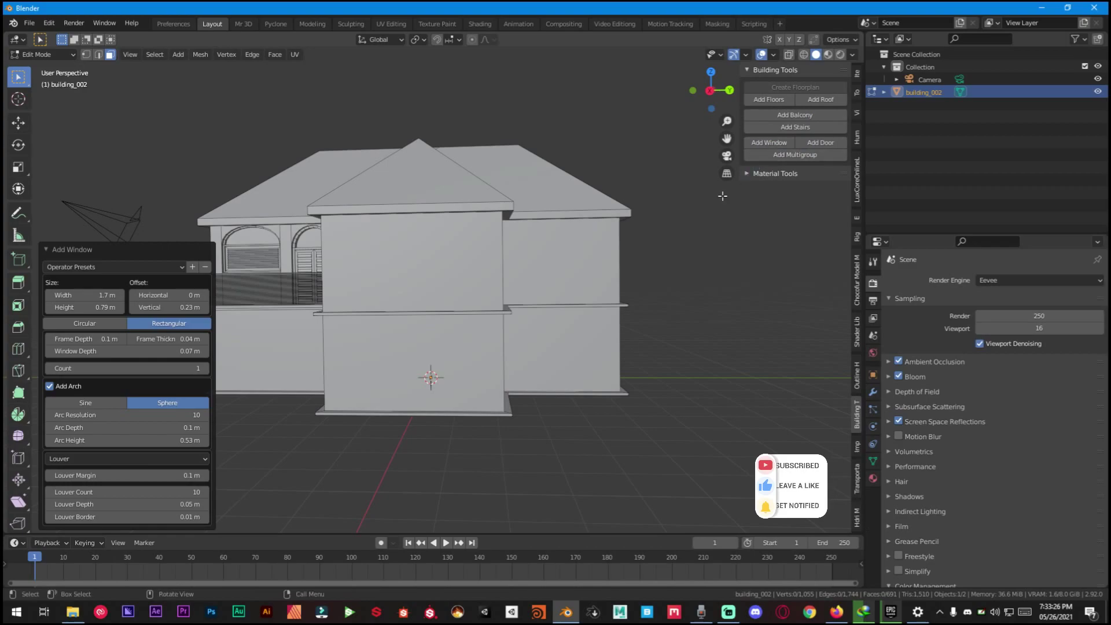
pyautogui.moveTo(555, 304); pyautogui.dragTo(490, 320, button='middle')
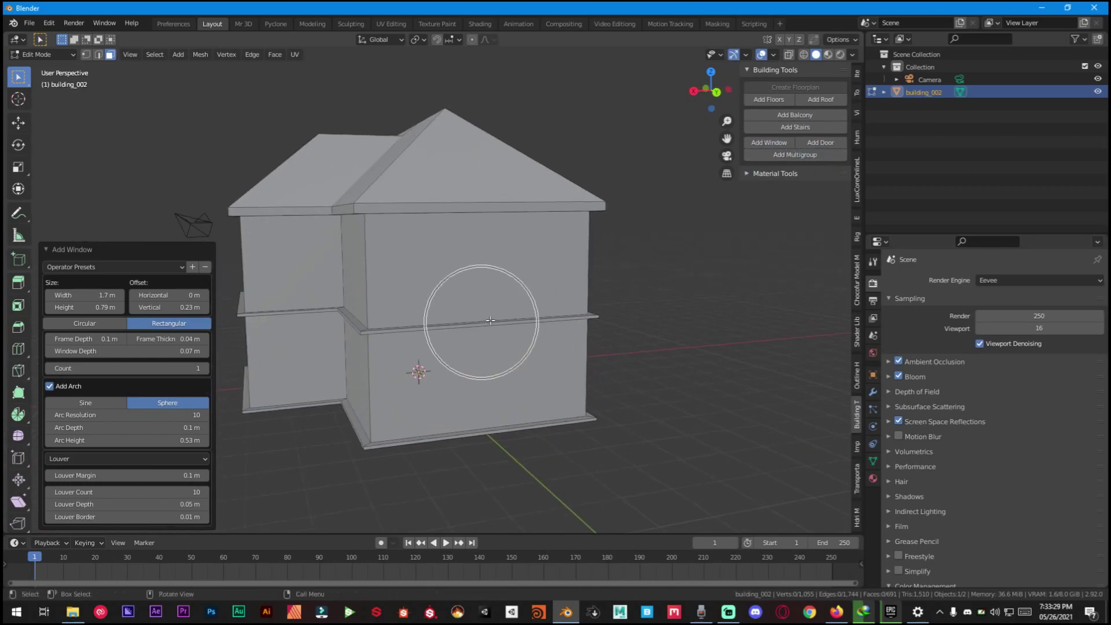
pyautogui.click(532, 298)
pyautogui.moveTo(472, 356); pyautogui.dragTo(446, 379, button='middle')
pyautogui.click(453, 386)
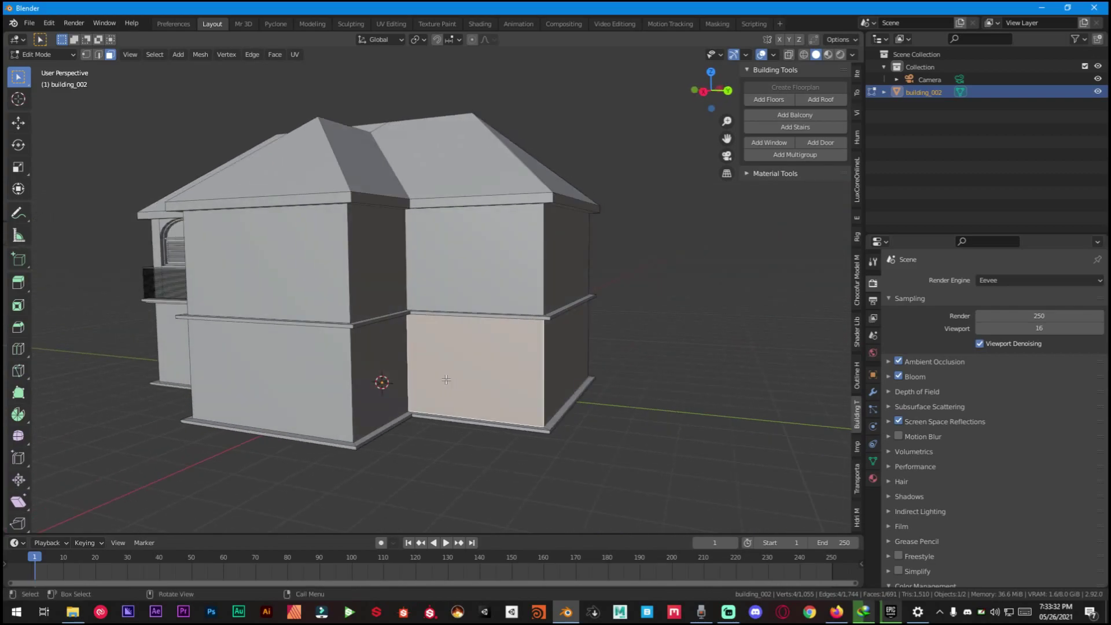
# Add a staircase to the selected lower front wall face
pyautogui.click(780, 130)
pyautogui.moveTo(422, 312); pyautogui.dragTo(405, 295, button='middle')
pyautogui.scroll(2, 426, 307)
pyautogui.scroll(2, 405, 295)
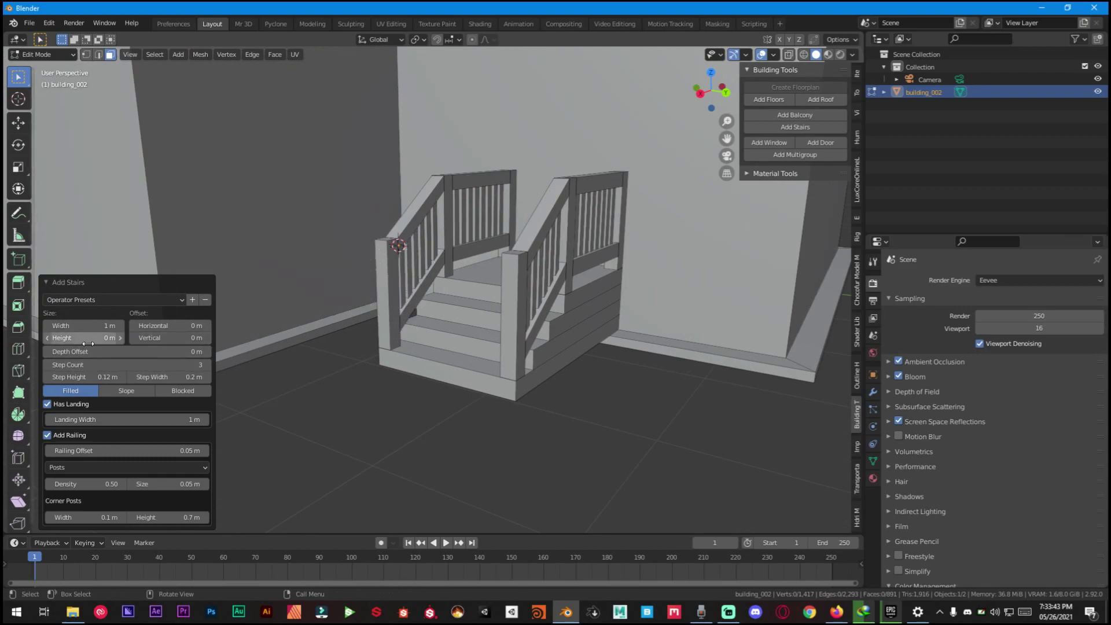
pyautogui.click(488, 324)
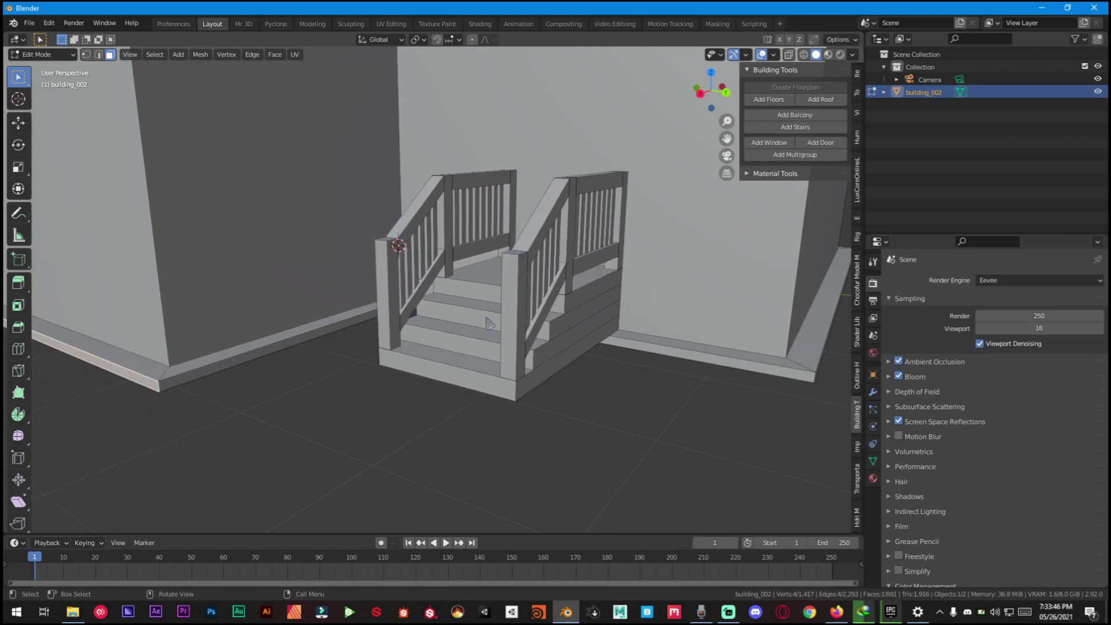
pyautogui.hotkey('ctrl', 'z')
pyautogui.hotkey('ctrl', 'z')
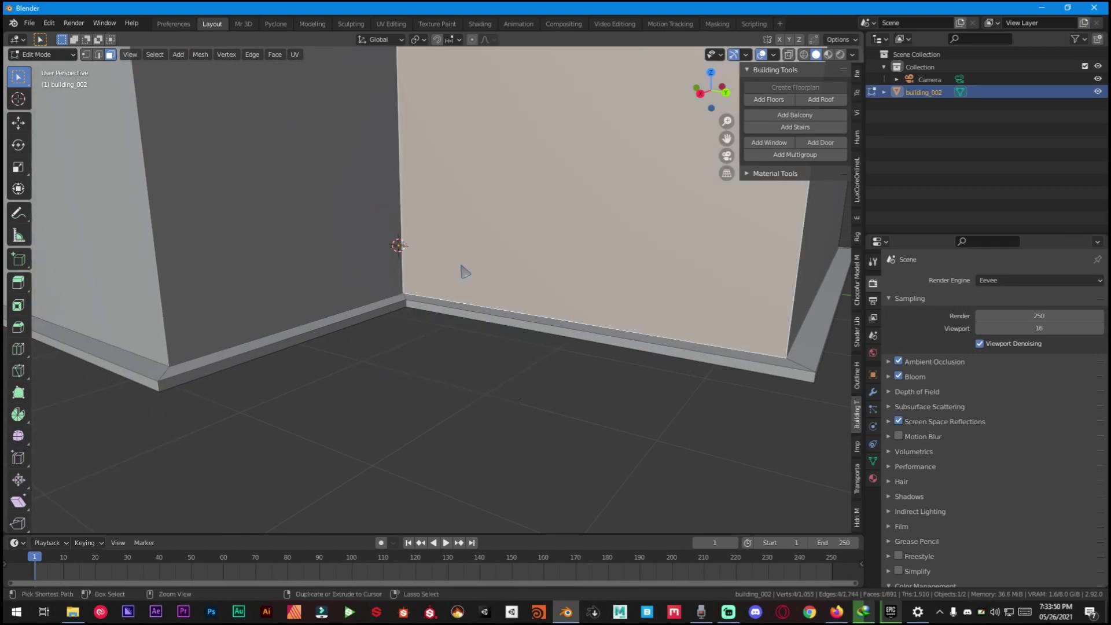
pyautogui.click(794, 128)
# Set the staircase to 3 steps
pyautogui.moveTo(108, 354); pyautogui.dragTo(179, 366)
pyautogui.doubleClick(80, 365)
pyautogui.write('4')
pyautogui.press('Return')
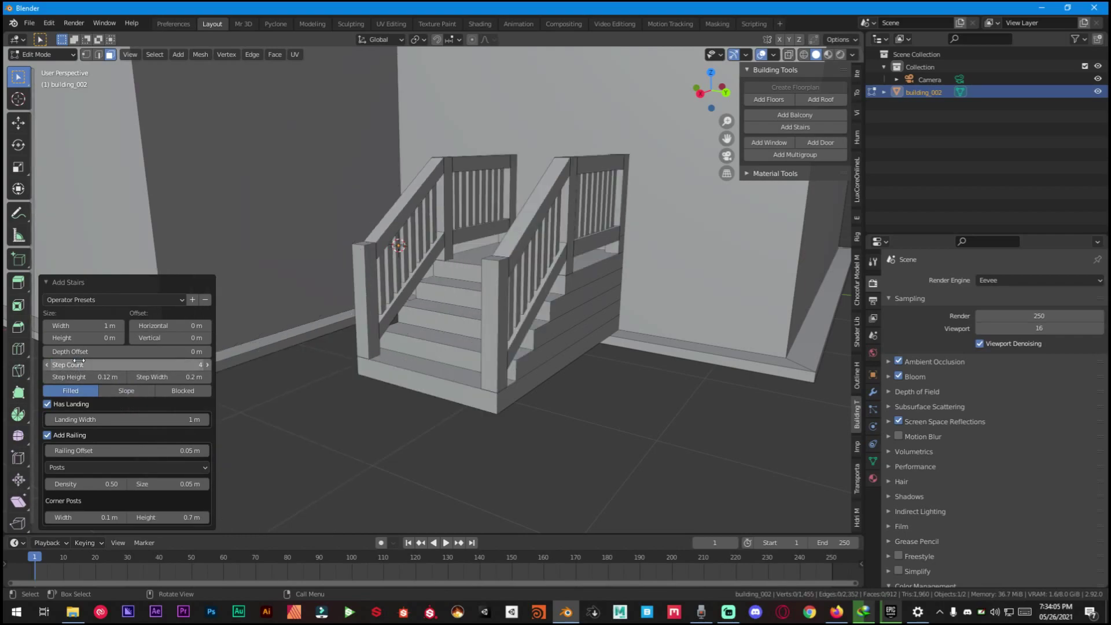
pyautogui.moveTo(85, 359); pyautogui.dragTo(73, 361)
# Keep step width at 0.2 m, set step height to 0.2 m, and give the stairs a filled base
pyautogui.click(139, 378)
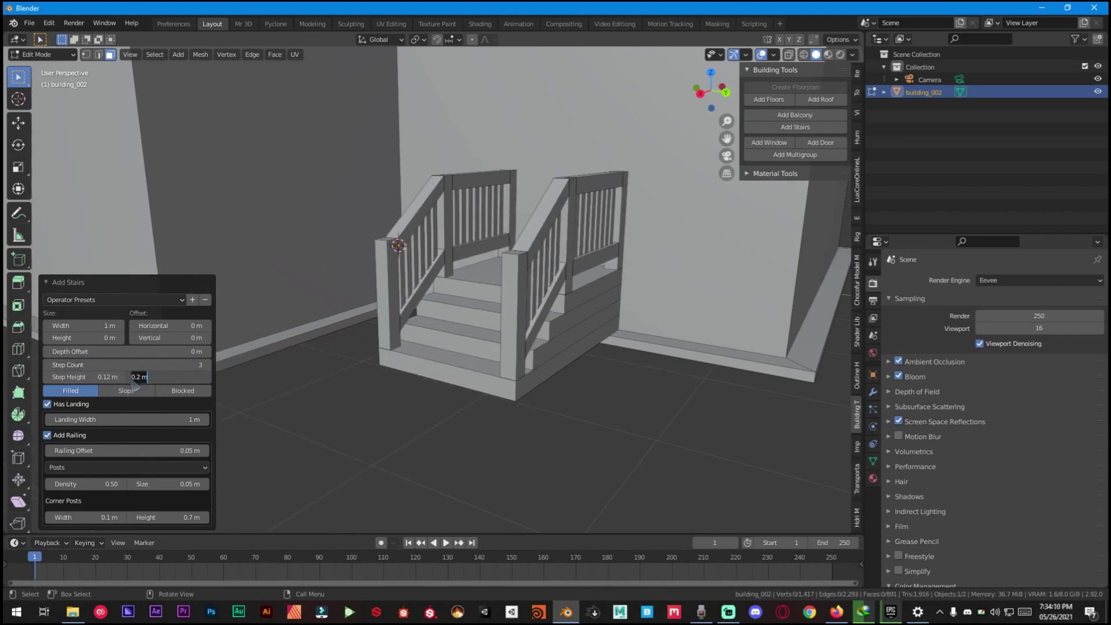
pyautogui.click(146, 400)
pyautogui.moveTo(93, 379); pyautogui.dragTo(122, 397)
pyautogui.press('Return')
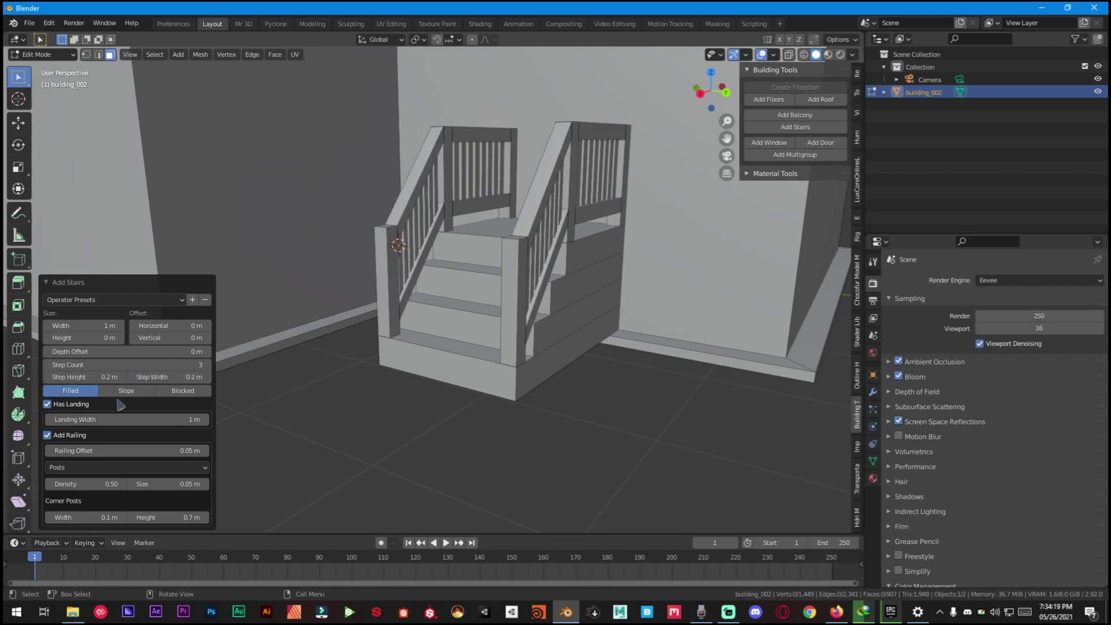
pyautogui.click(124, 392)
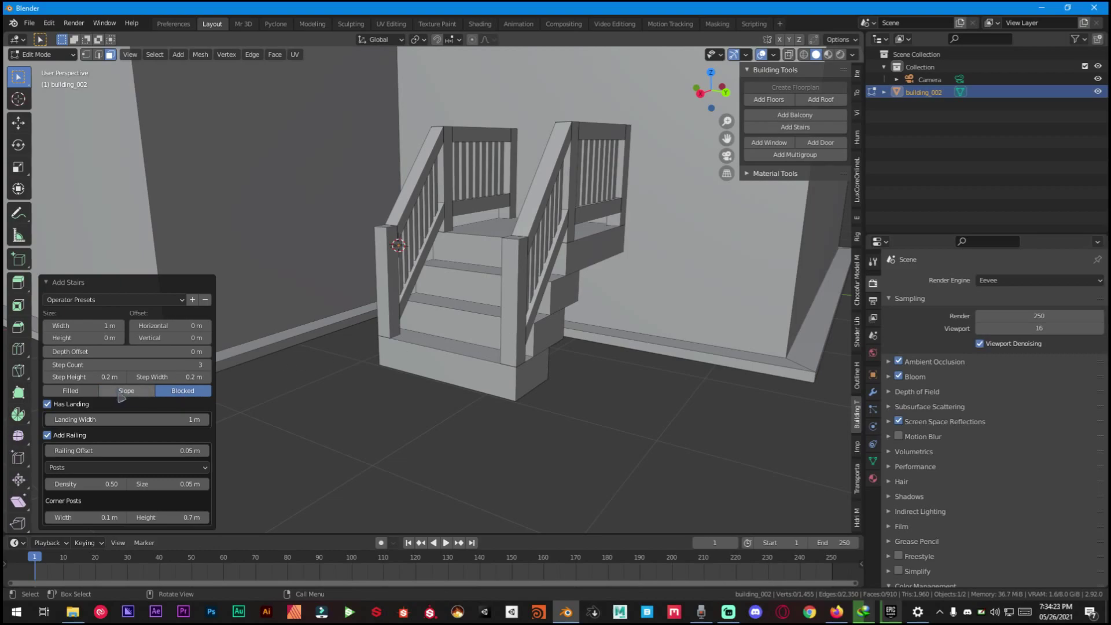
pyautogui.click(123, 394)
pyautogui.moveTo(322, 328); pyautogui.dragTo(285, 331, button='middle')
# Give the stairs a sloped underside and a 0.88 m landing
pyautogui.click(81, 394)
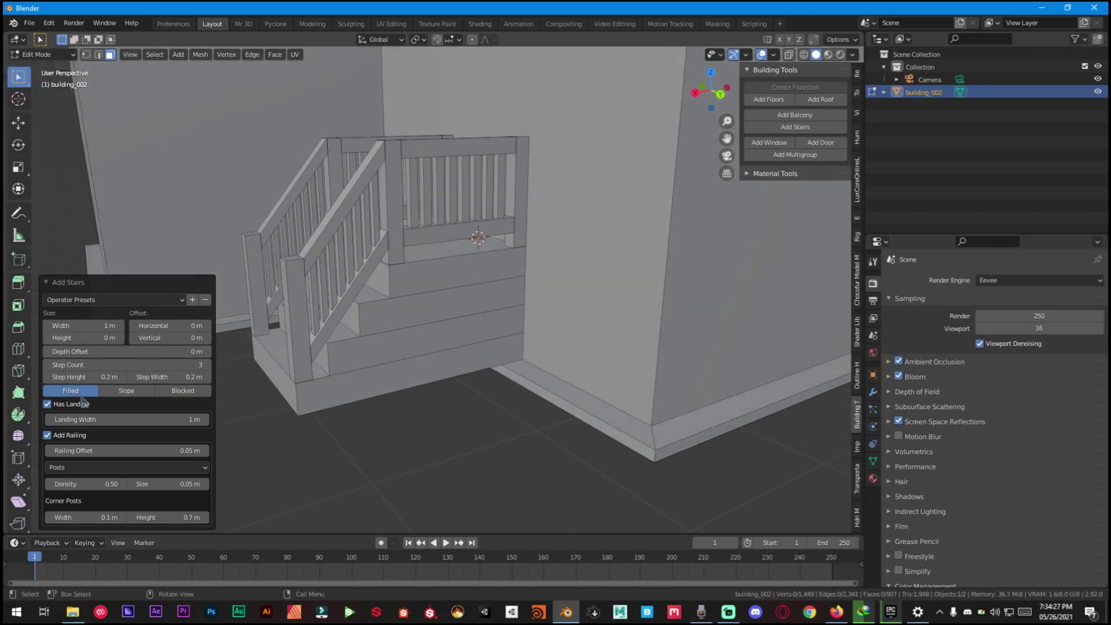
pyautogui.click(115, 393)
pyautogui.click(138, 419)
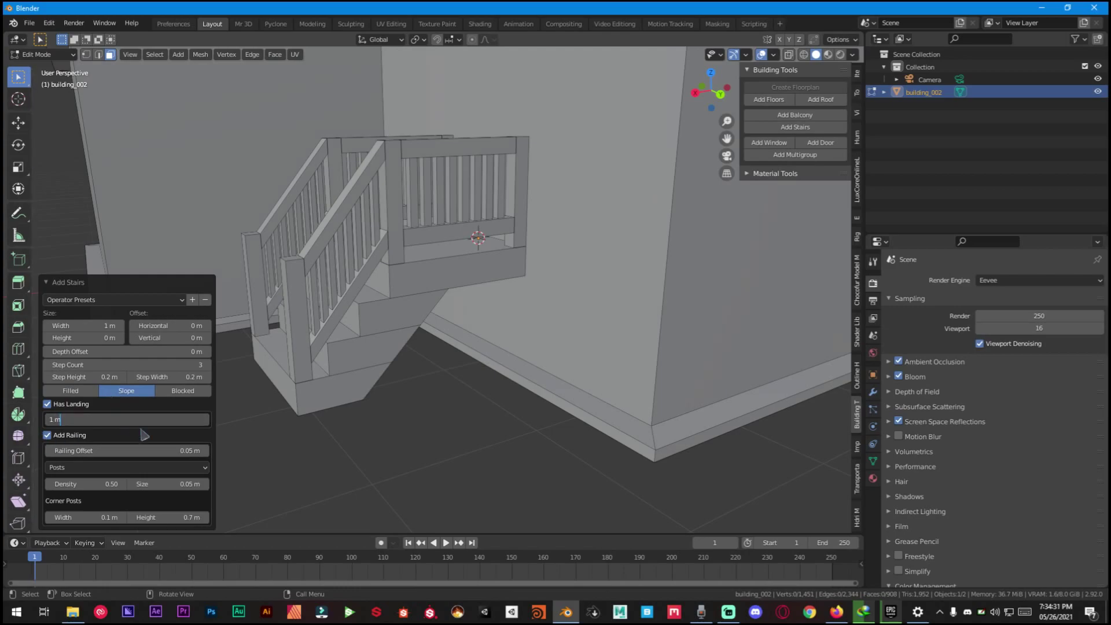
pyautogui.click(141, 429)
pyautogui.moveTo(125, 423); pyautogui.dragTo(118, 426)
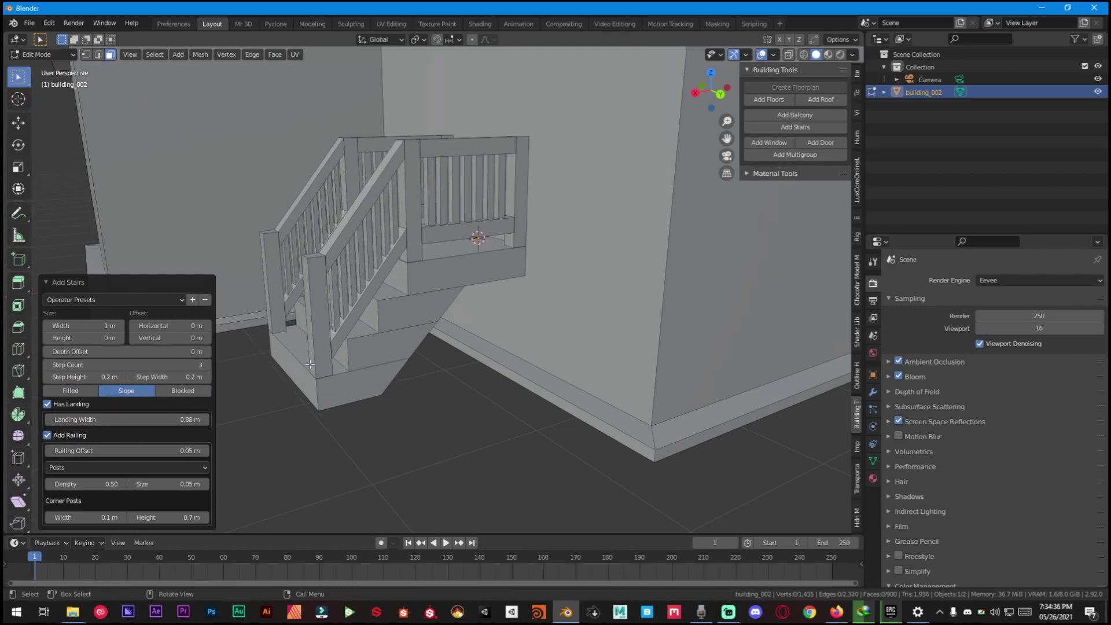
pyautogui.moveTo(310, 364); pyautogui.dragTo(382, 372, button='middle')
# Set railing offset 0.19 m, baluster density 0.29 and size 0.01 m, with 0.1 m corner posts
pyautogui.moveTo(113, 446); pyautogui.dragTo(93, 483)
pyautogui.moveTo(461, 346); pyautogui.dragTo(524, 250, button='middle')
pyautogui.moveTo(174, 482); pyautogui.dragTo(151, 464)
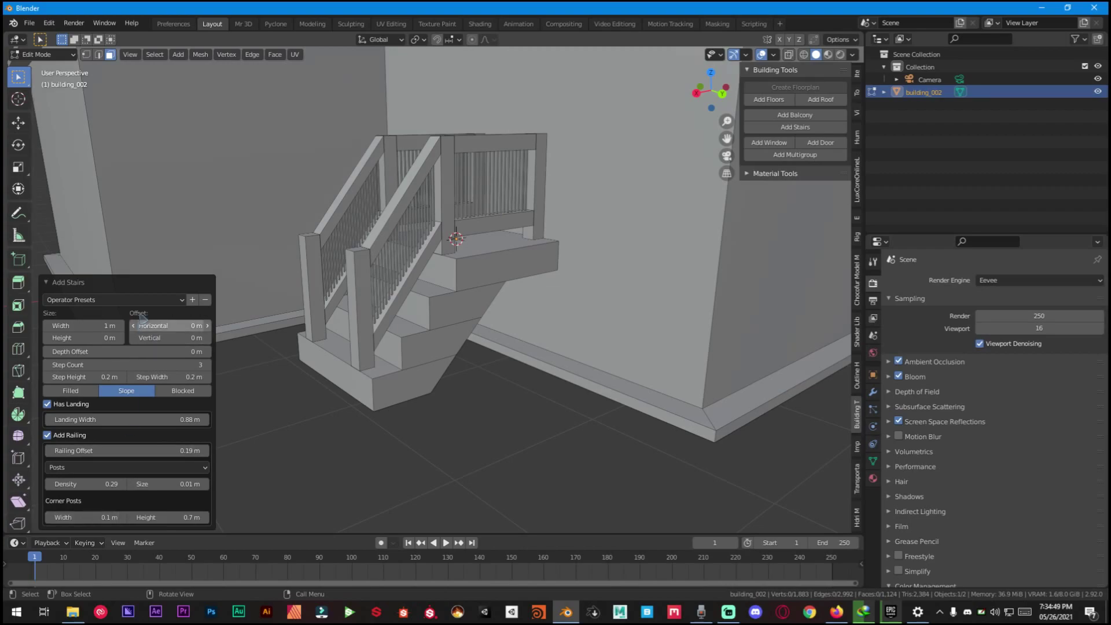
pyautogui.moveTo(67, 517); pyautogui.dragTo(93, 522)
pyautogui.click(92, 523)
pyautogui.press('Return')
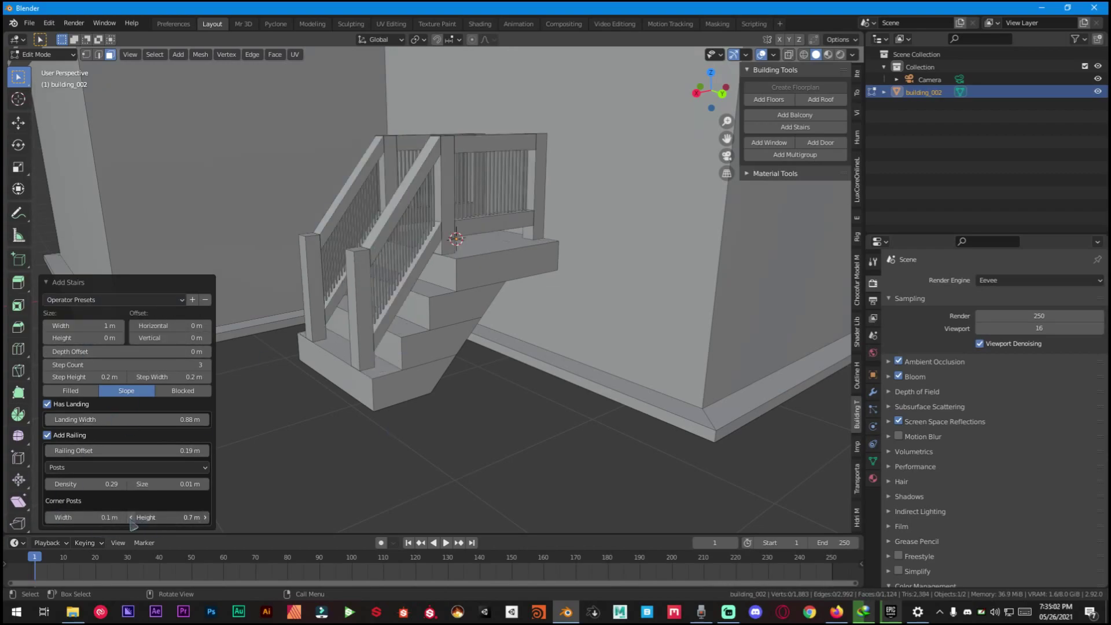
pyautogui.click(398, 295)
pyautogui.moveTo(398, 295); pyautogui.dragTo(470, 295, button='middle')
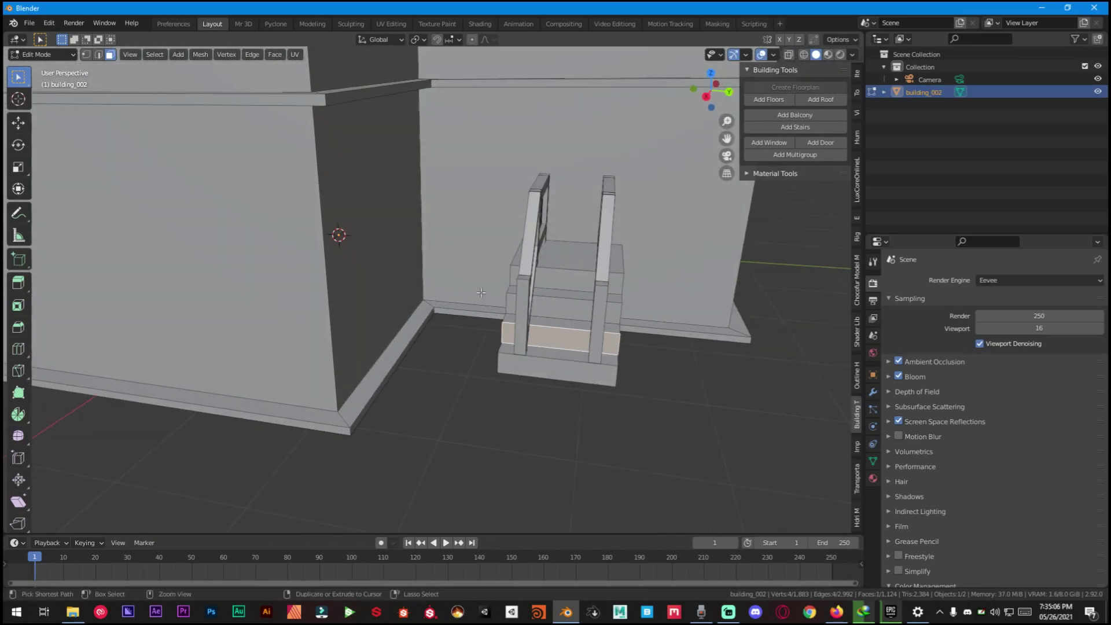
# Zoom out to the whole building and expand Material Tools to show its face maps
pyautogui.keyDown('ctrl'); pyautogui.moveTo(370, 254); pyautogui.dragTo(400, 265, button='middle'); pyautogui.keyUp('ctrl')
pyautogui.moveTo(336, 240); pyautogui.dragTo(364, 214, button='middle')
pyautogui.keyDown('ctrl'); pyautogui.moveTo(405, 278); pyautogui.dragTo(446, 317, button='middle'); pyautogui.keyUp('ctrl')
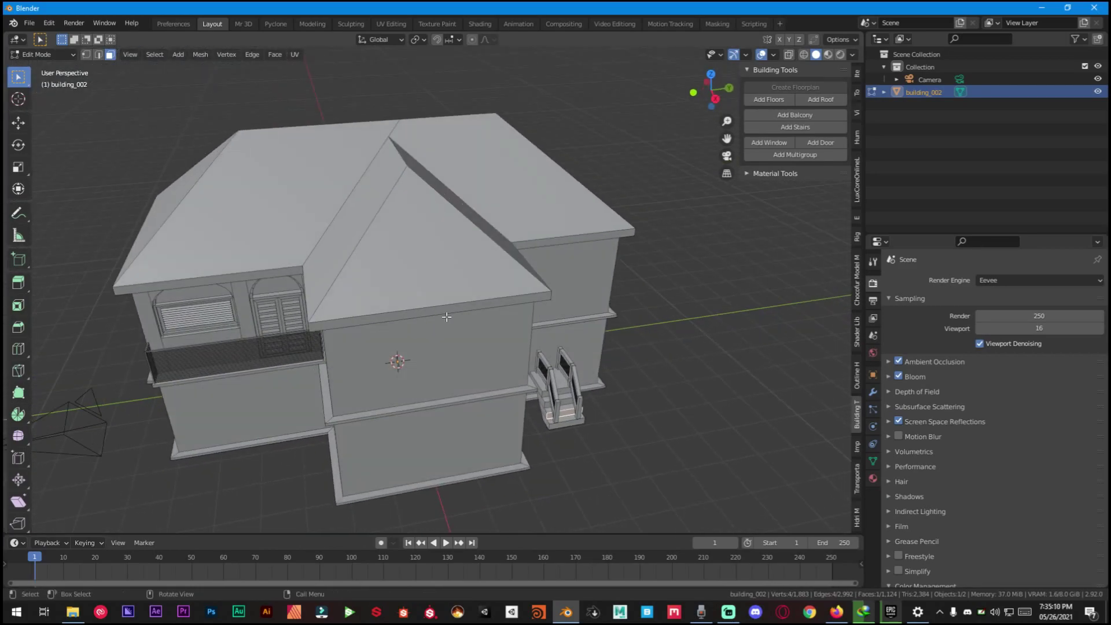
pyautogui.click(755, 176)
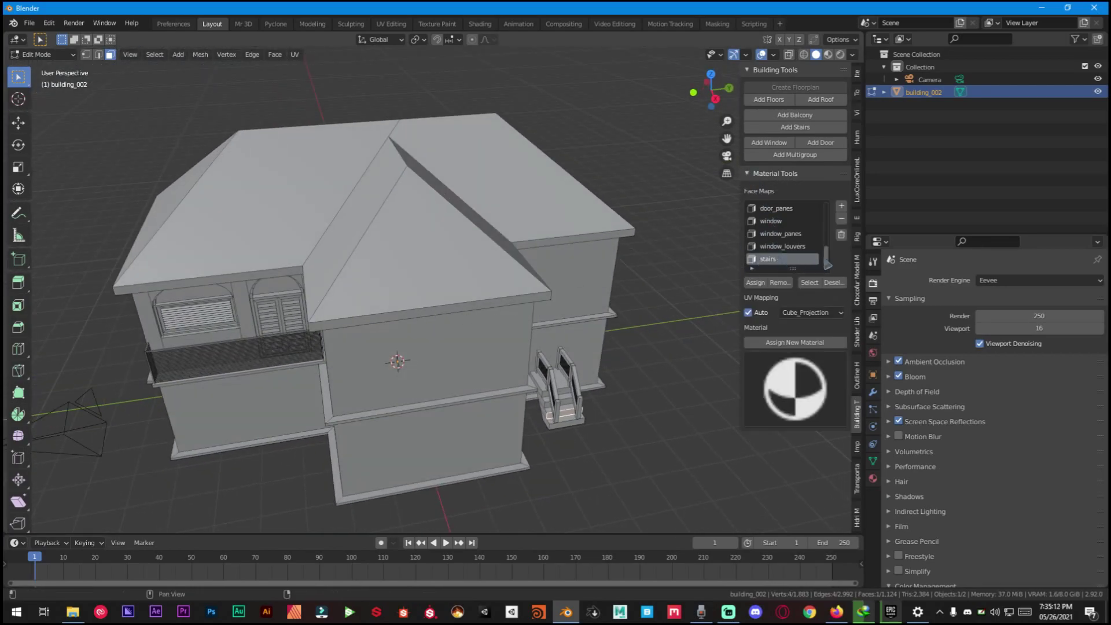
pyautogui.moveTo(830, 260)
pyautogui.mouseDown()
pyautogui.moveTo(834, 223)
pyautogui.moveTo(829, 261)
pyautogui.mouseUp()
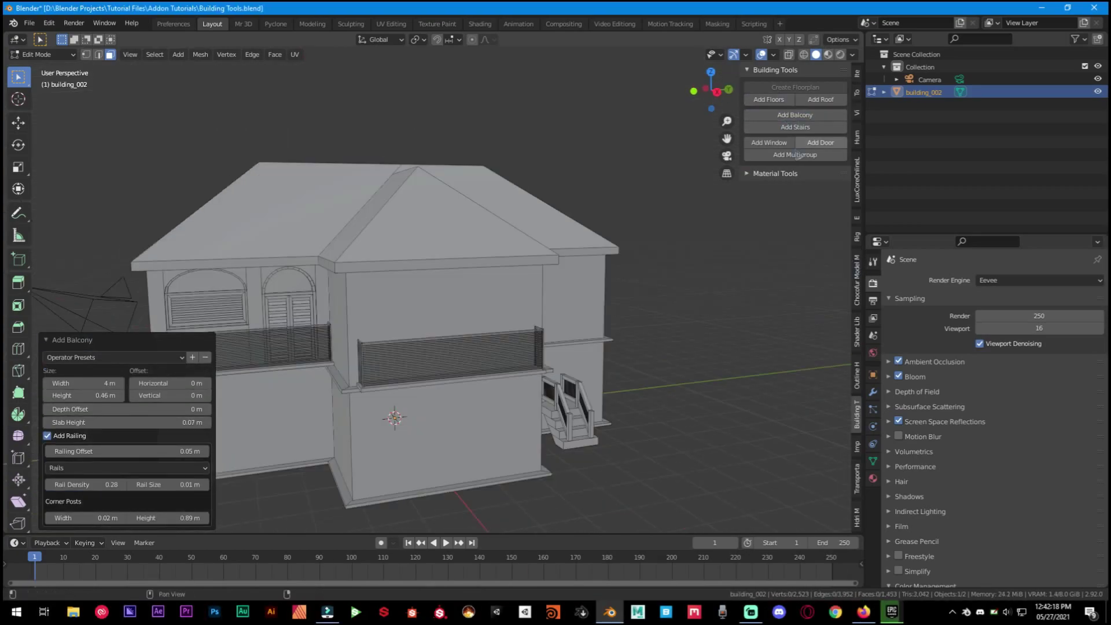
# Add sphere-arched louvered doors to the balcony wall faces, shifted -0.44 m horizontally
pyautogui.click(821, 142)
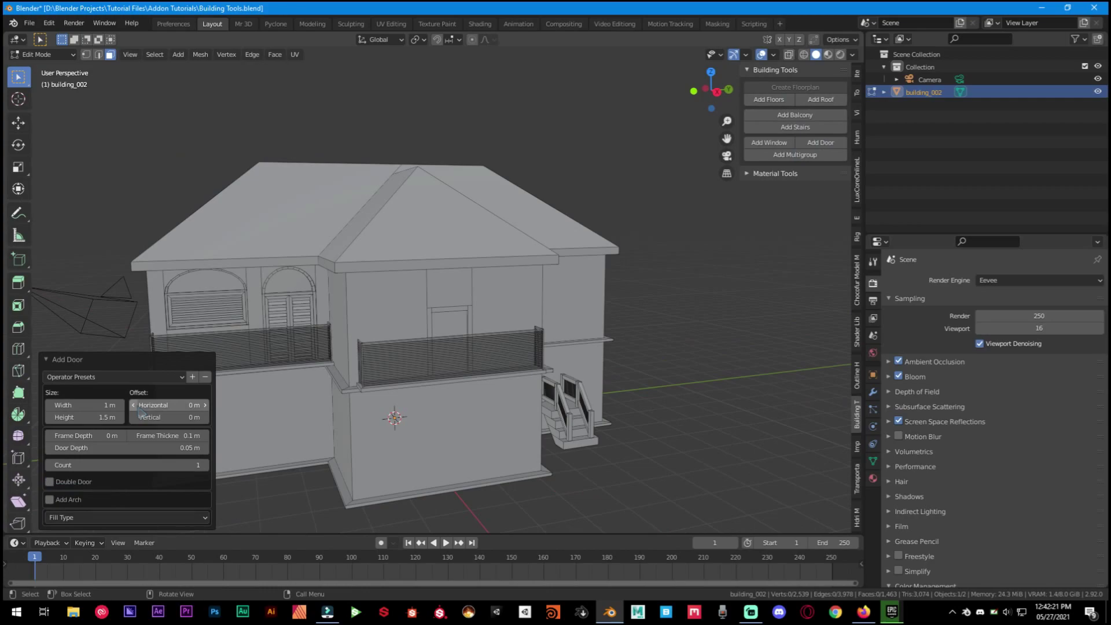
pyautogui.click(58, 498)
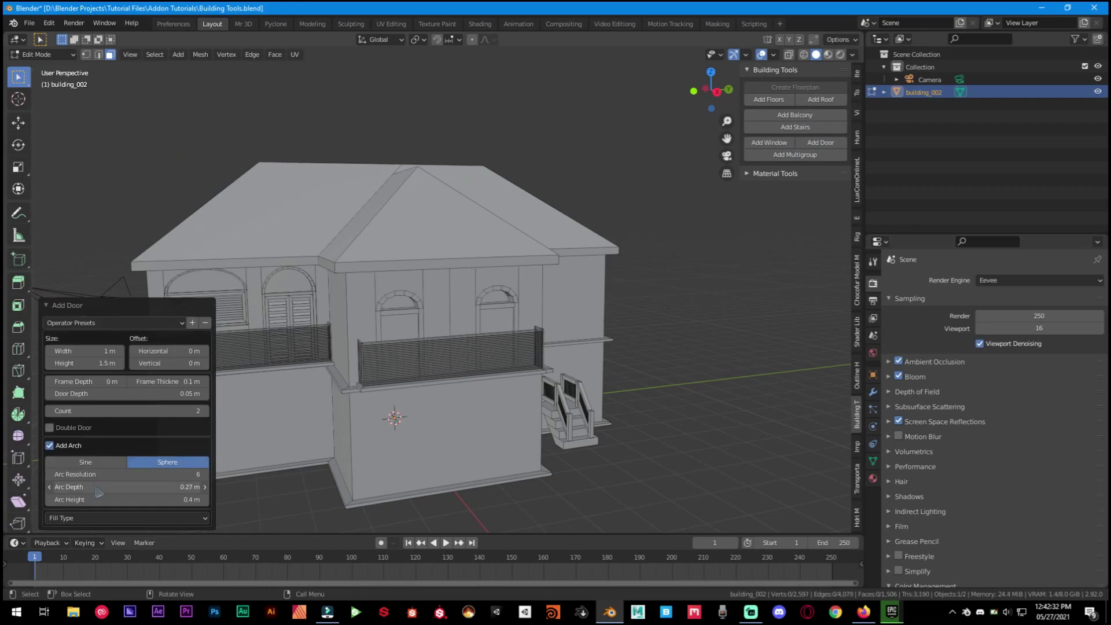
pyautogui.click(86, 517)
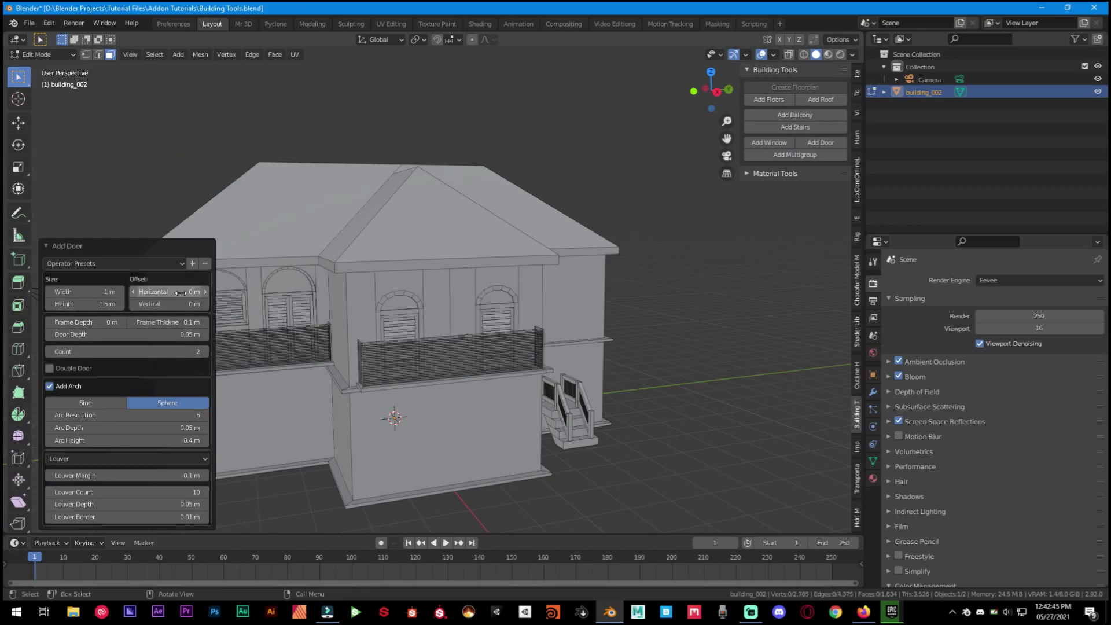
pyautogui.moveTo(168, 292); pyautogui.dragTo(150, 291)
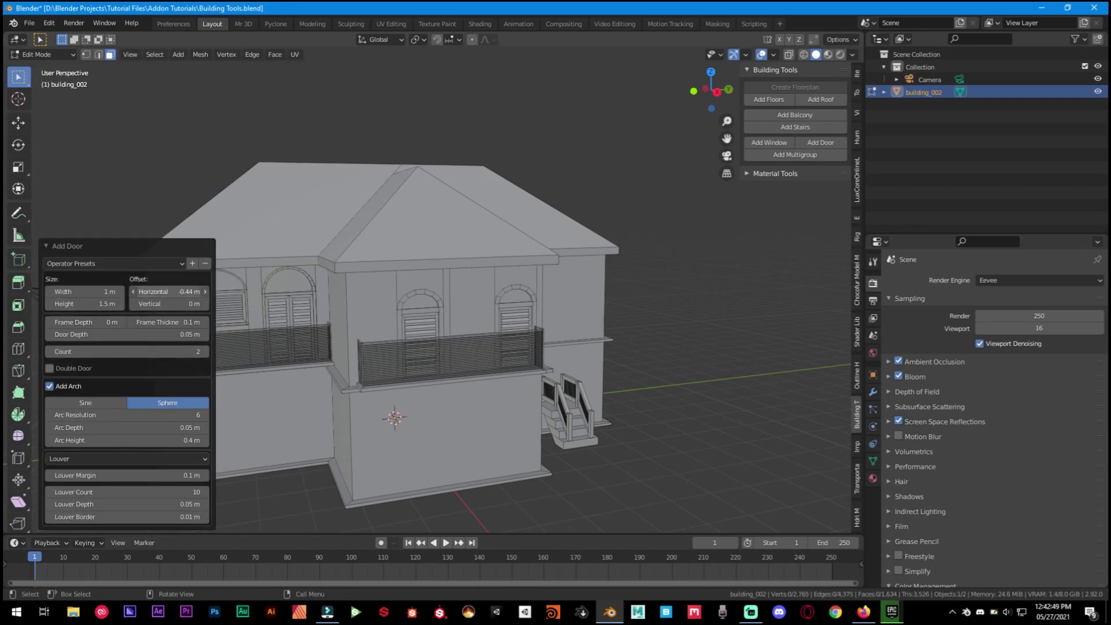